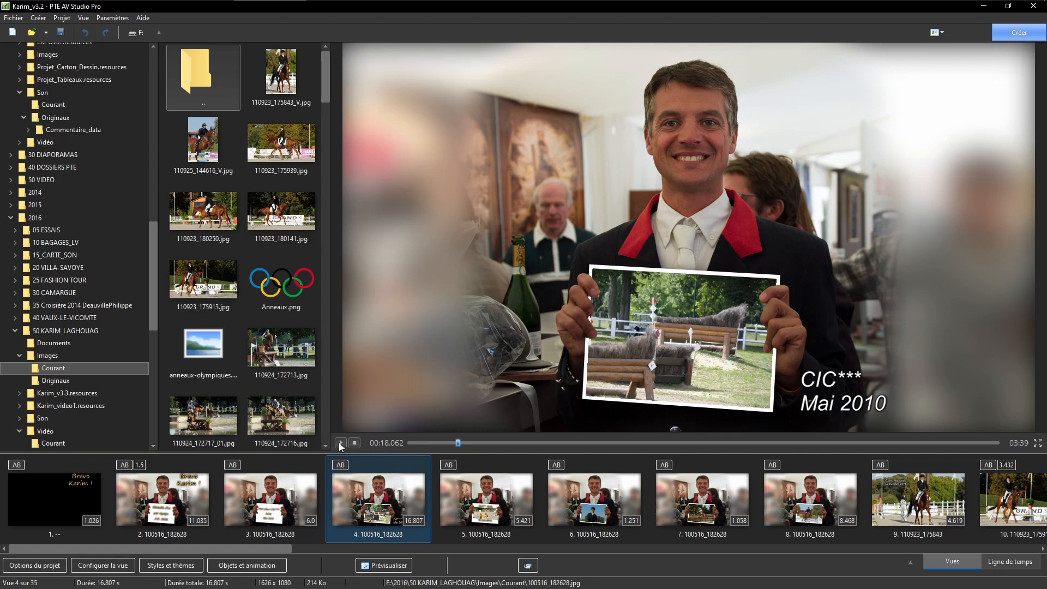
Step: Play slide 4 and pause it to watch the riding clip inside the held photo frame
click(340, 443)
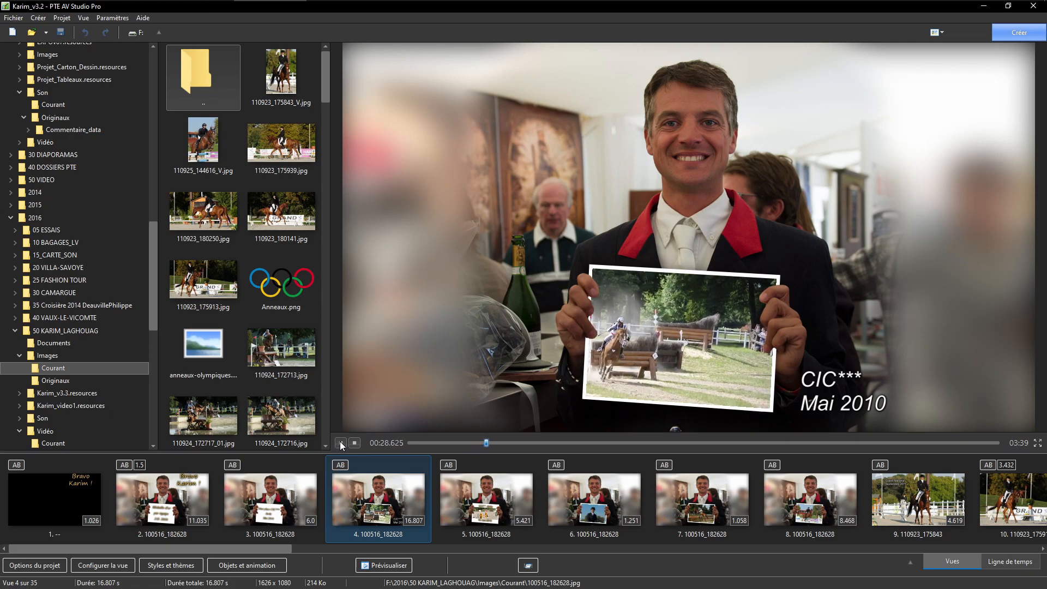
click(342, 442)
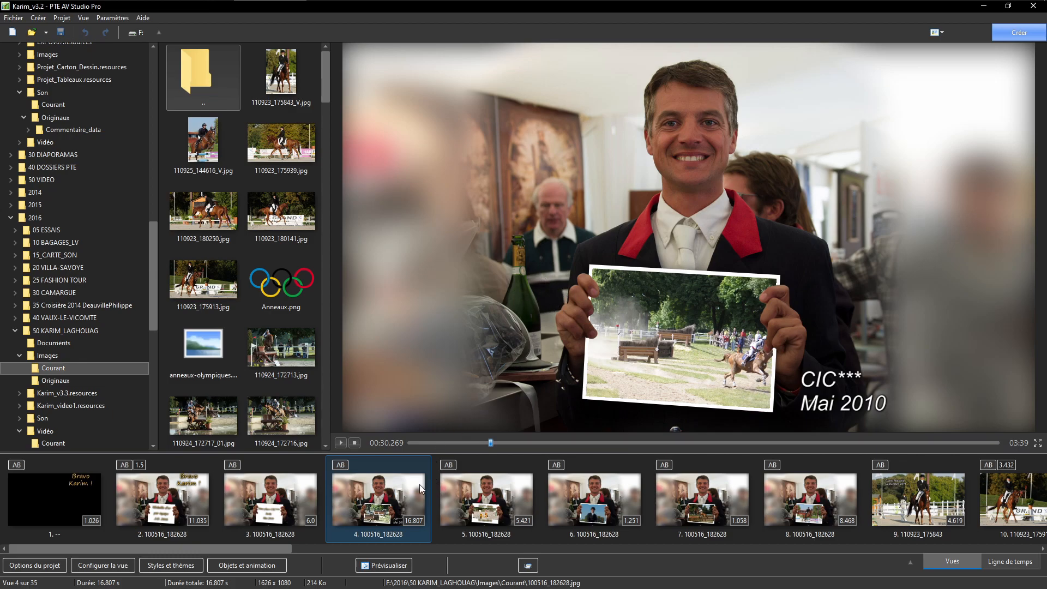
double_click(399, 506)
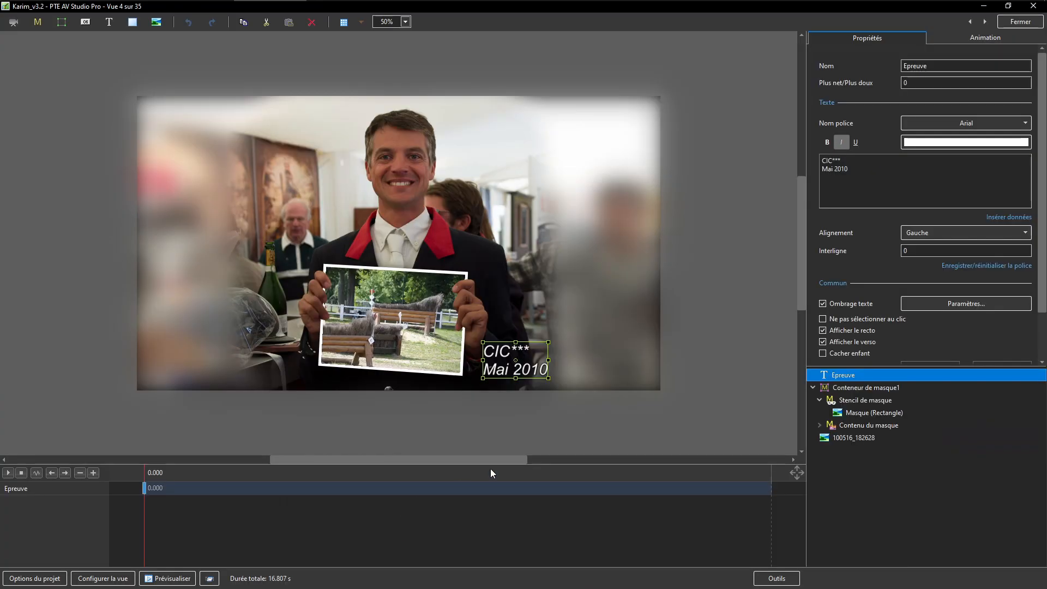
click(820, 425)
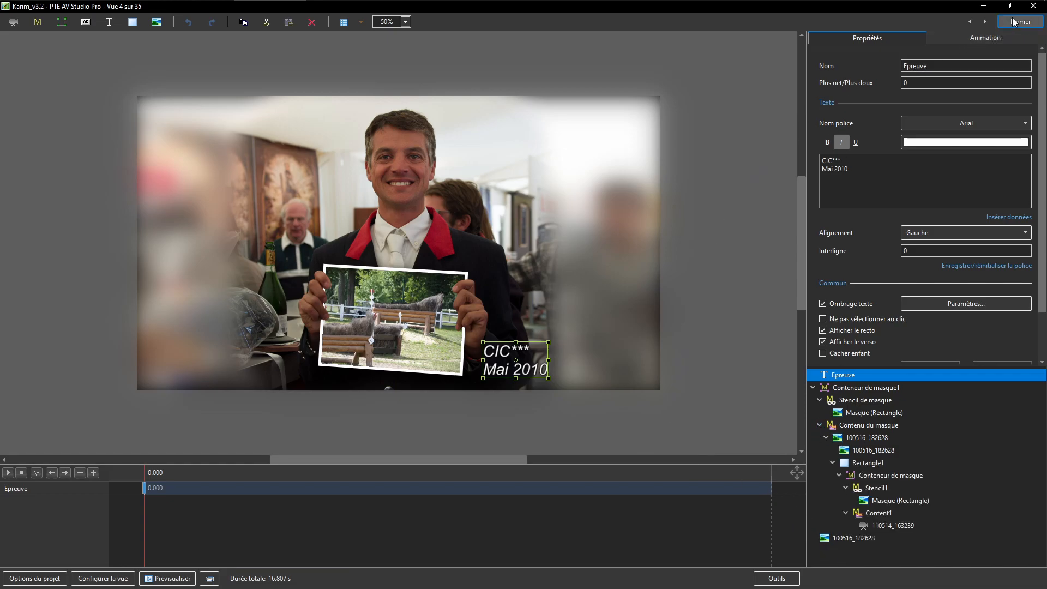
click(876, 526)
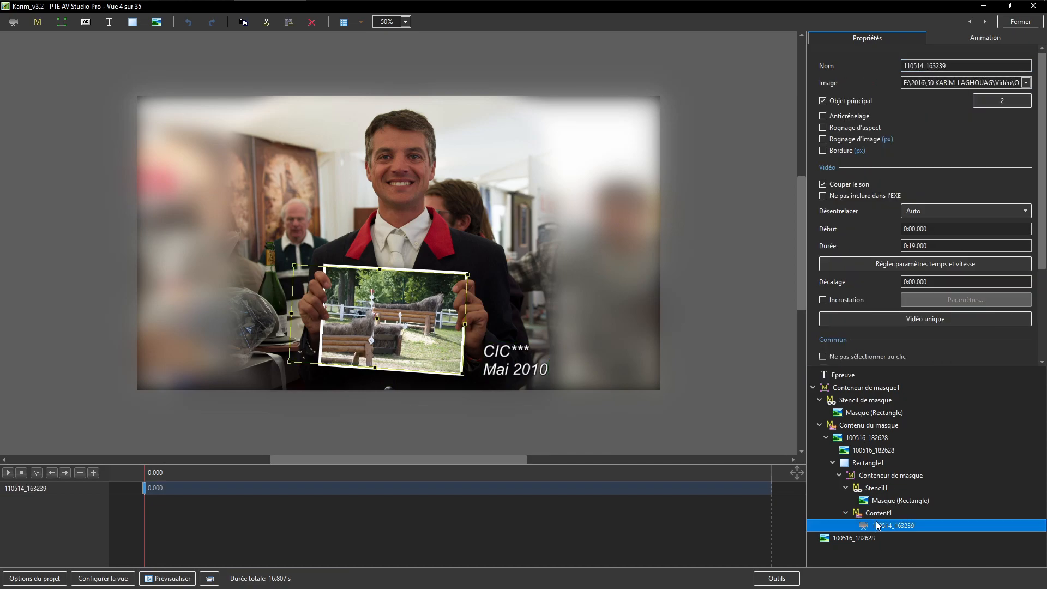
click(1020, 21)
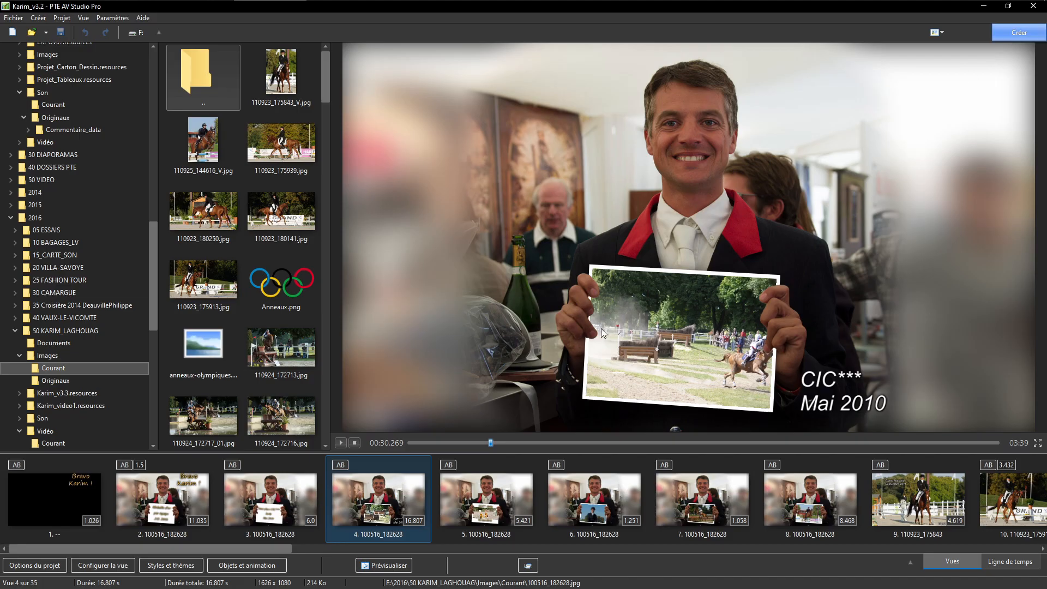
Step: Open the Vidéo > Originaux folder and preview the source clip 110514_163239.AVI
scroll(87, 433, down, 1)
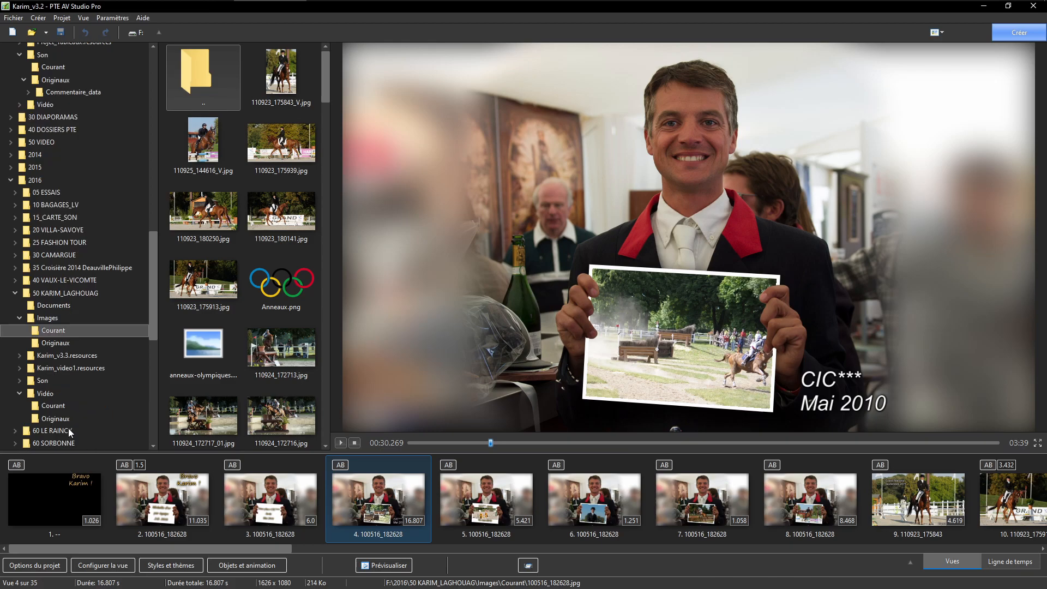
click(54, 418)
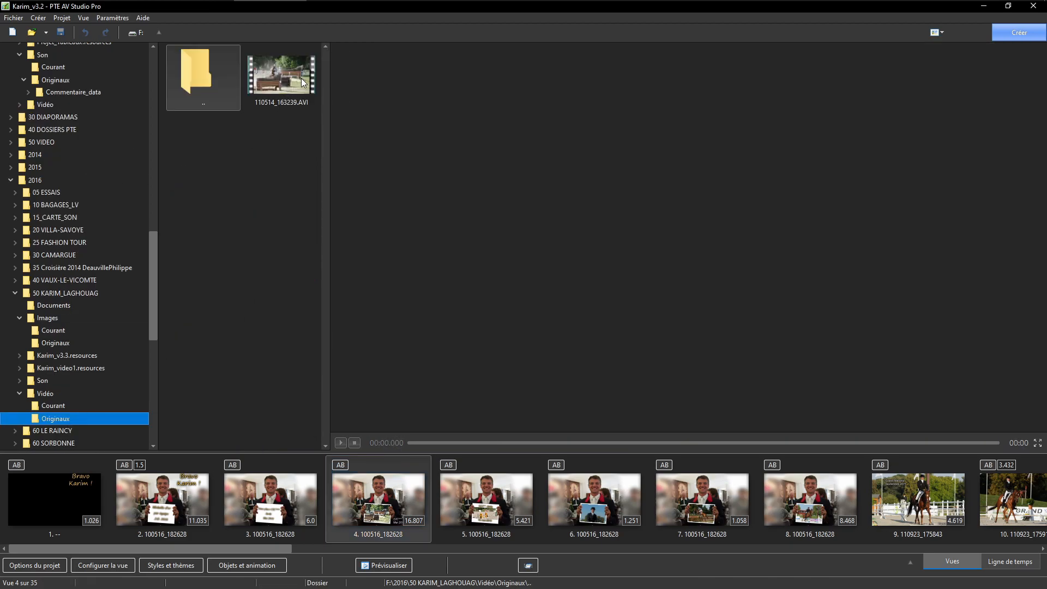
click(273, 80)
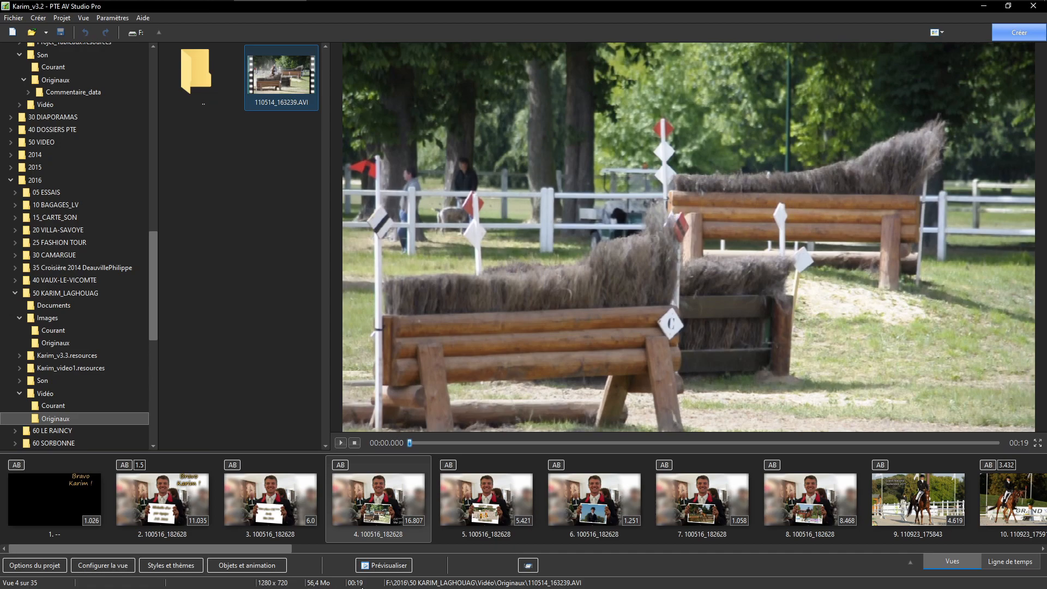
right_click(275, 74)
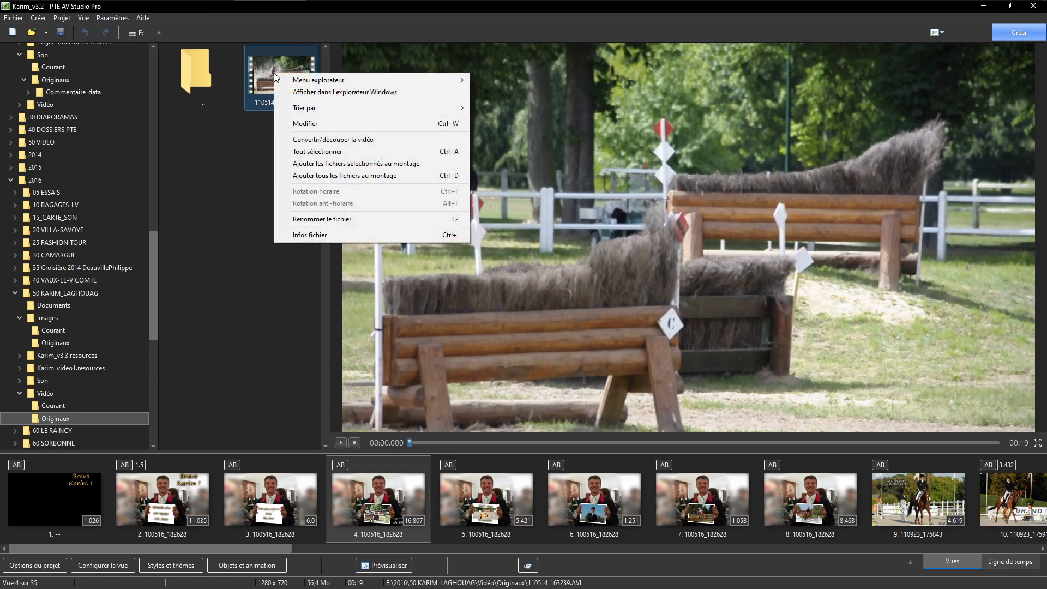
click(301, 236)
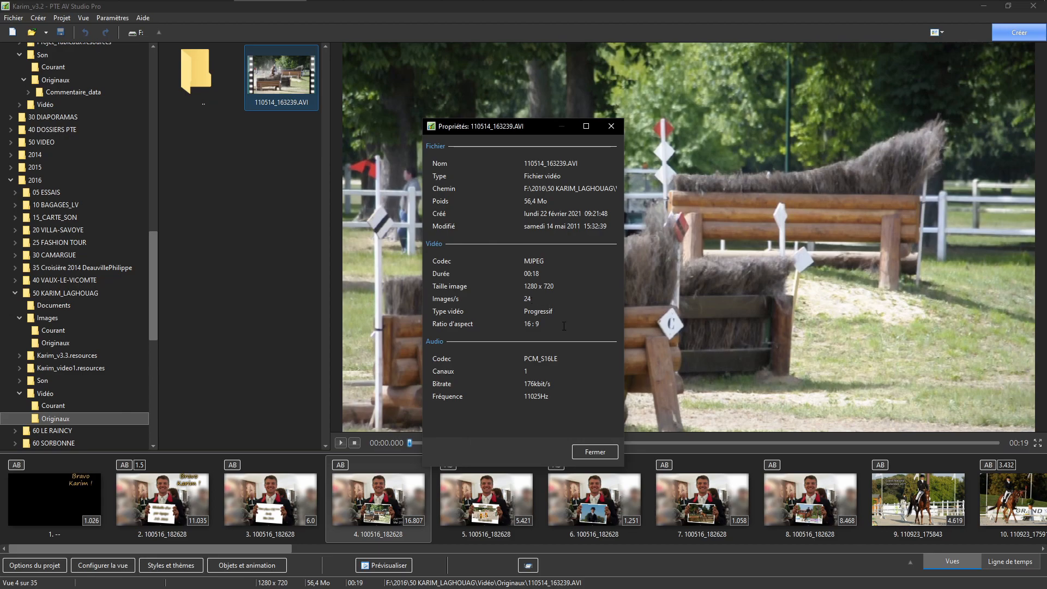
click(594, 452)
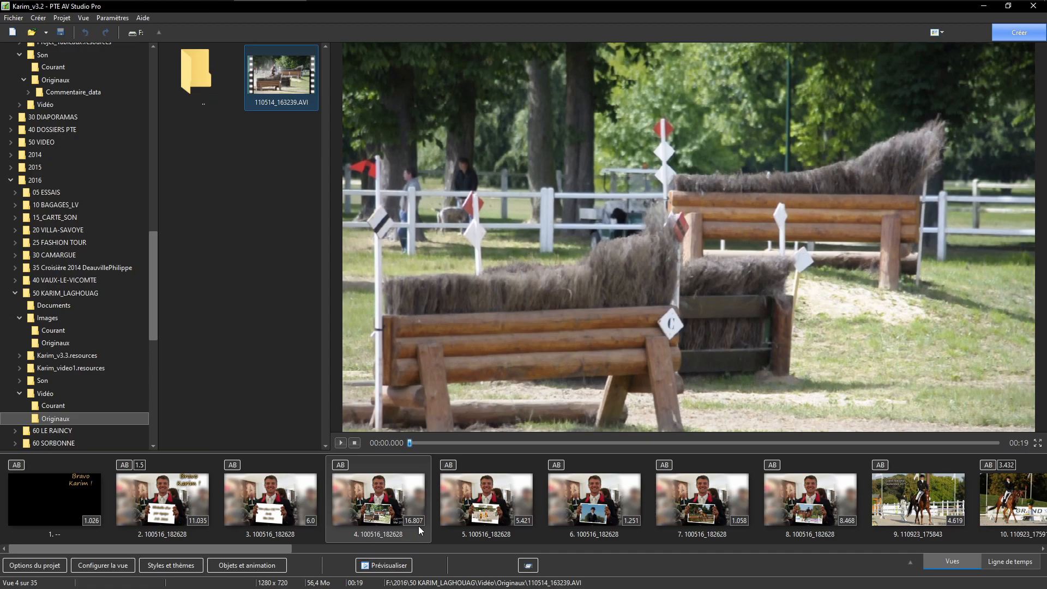
Step: Delete slides 1–3 from the show
click(380, 499)
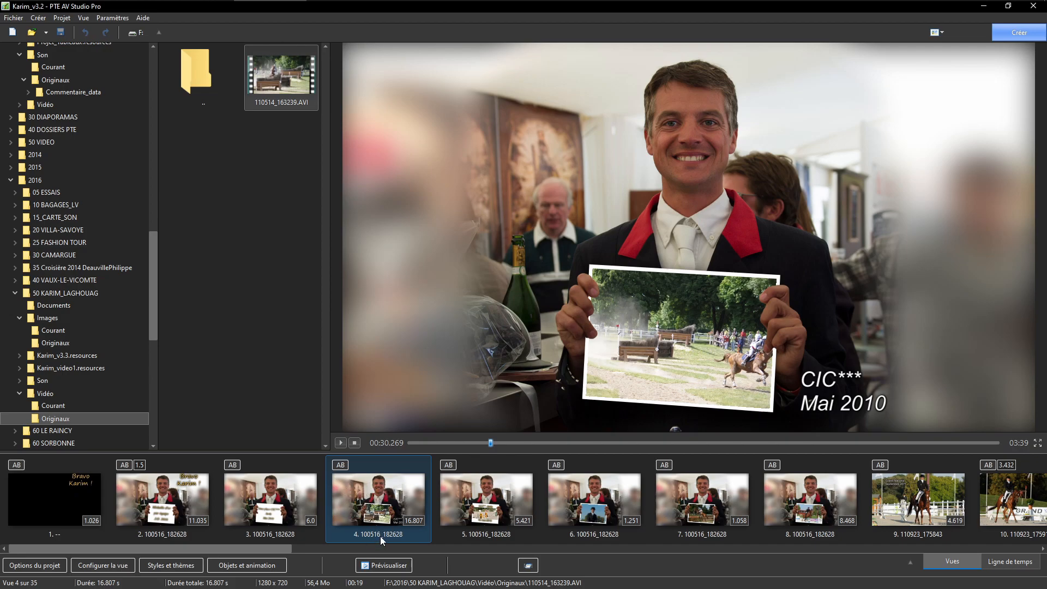
click(44, 502)
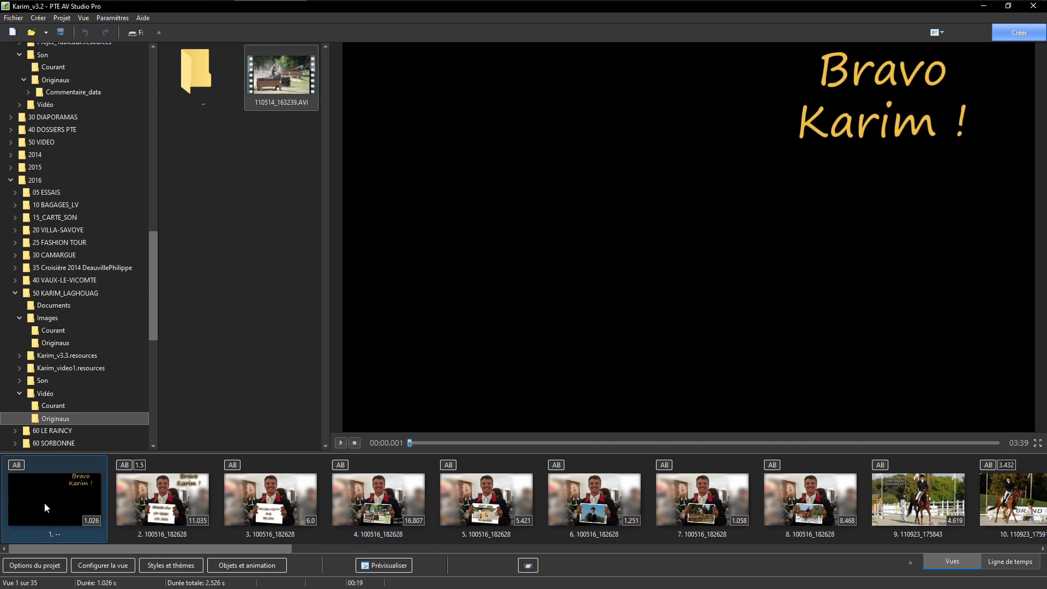
shift+click(289, 510)
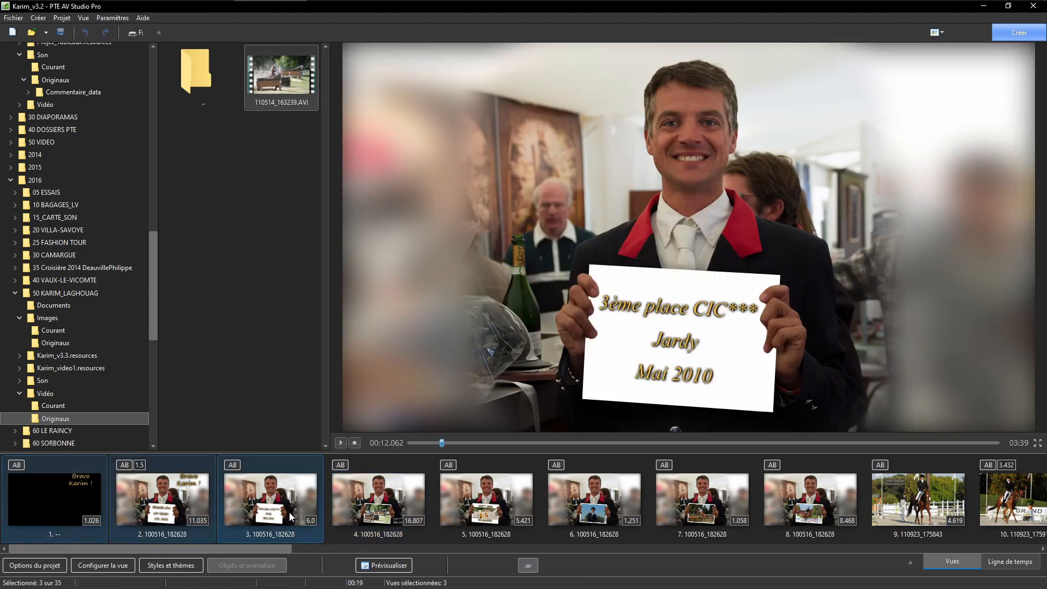
key(Delete)
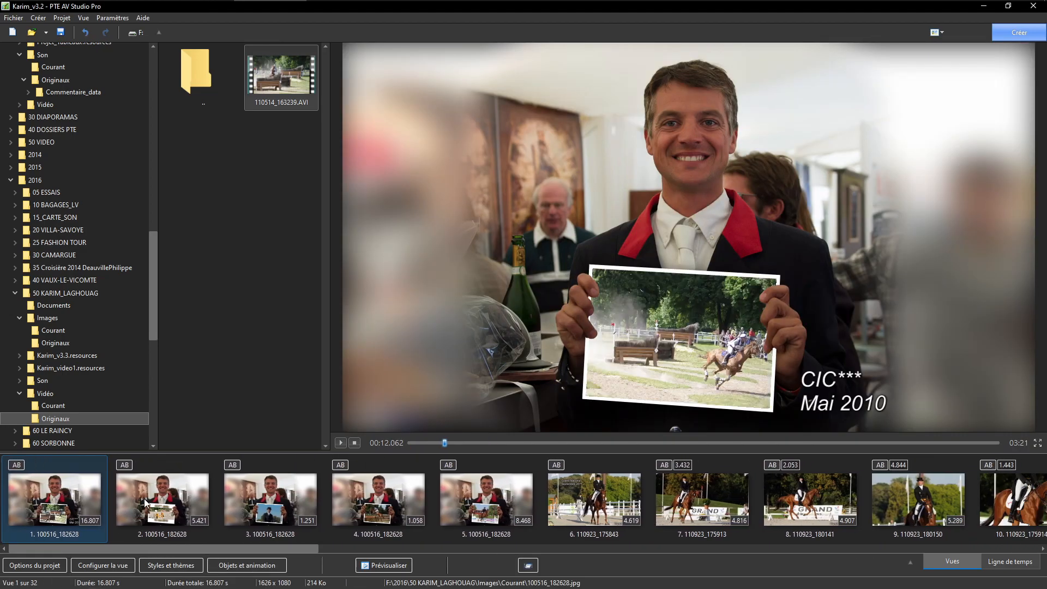
Step: Delete slide 2 through the last slide, leaving only the framed-video slide
click(166, 506)
drag(246, 548, 996, 523)
shift+click(962, 499)
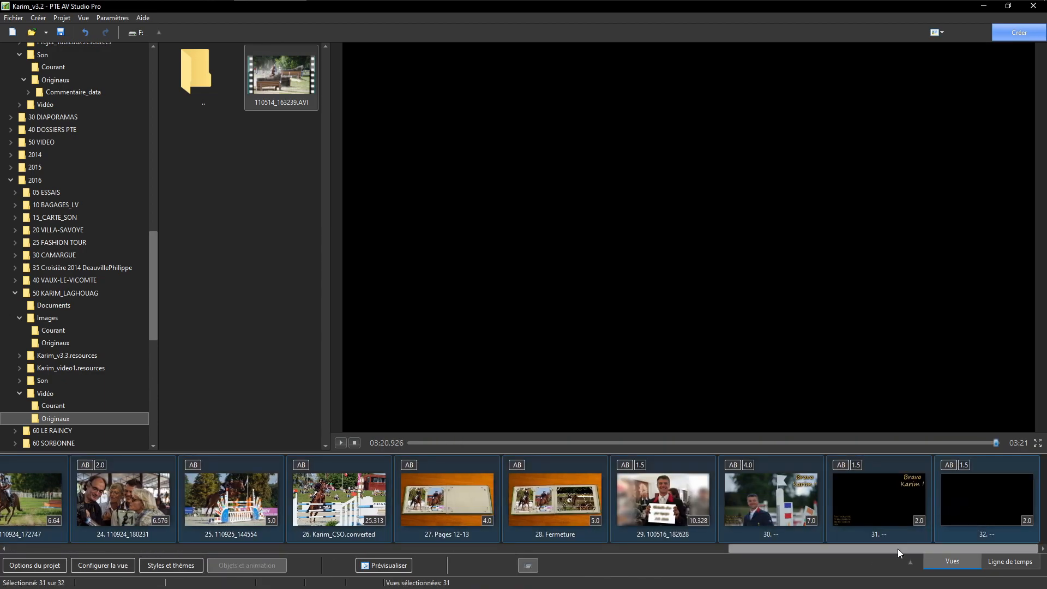
key(Delete)
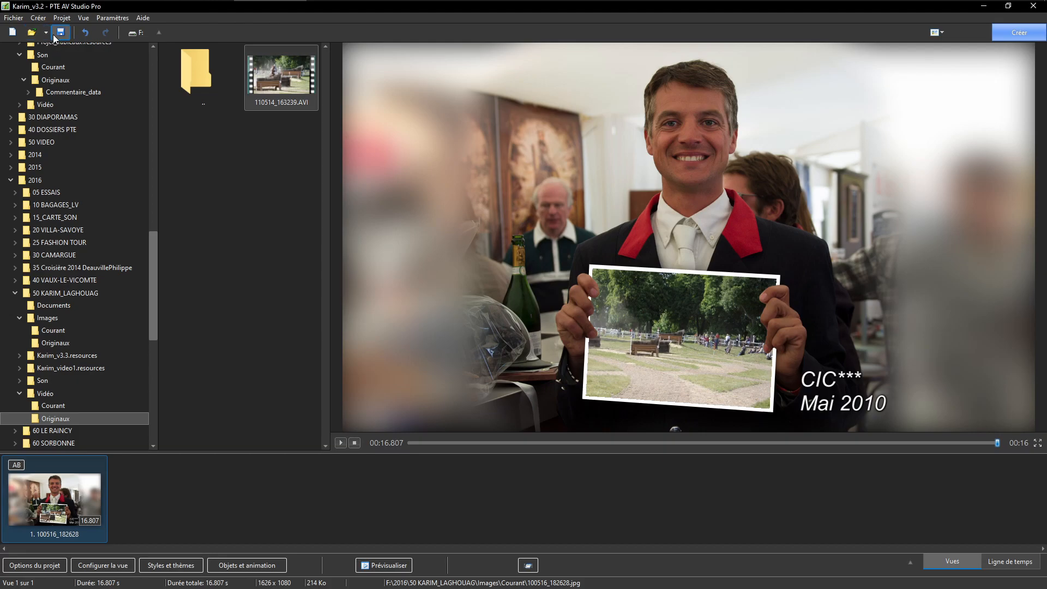
Step: Save the project under the new name Karim_vue4.pte
click(16, 21)
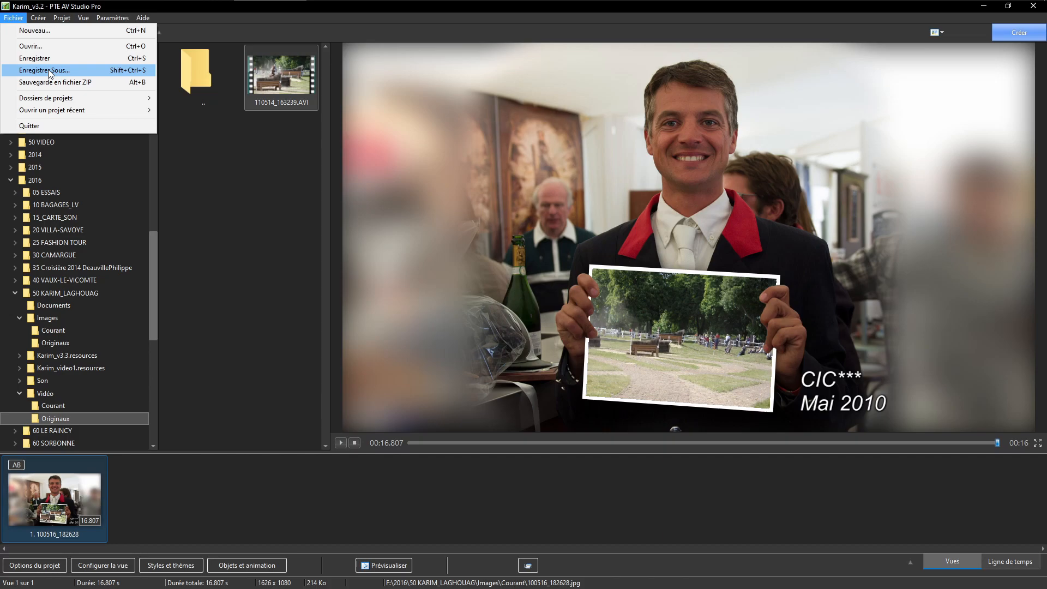
click(48, 71)
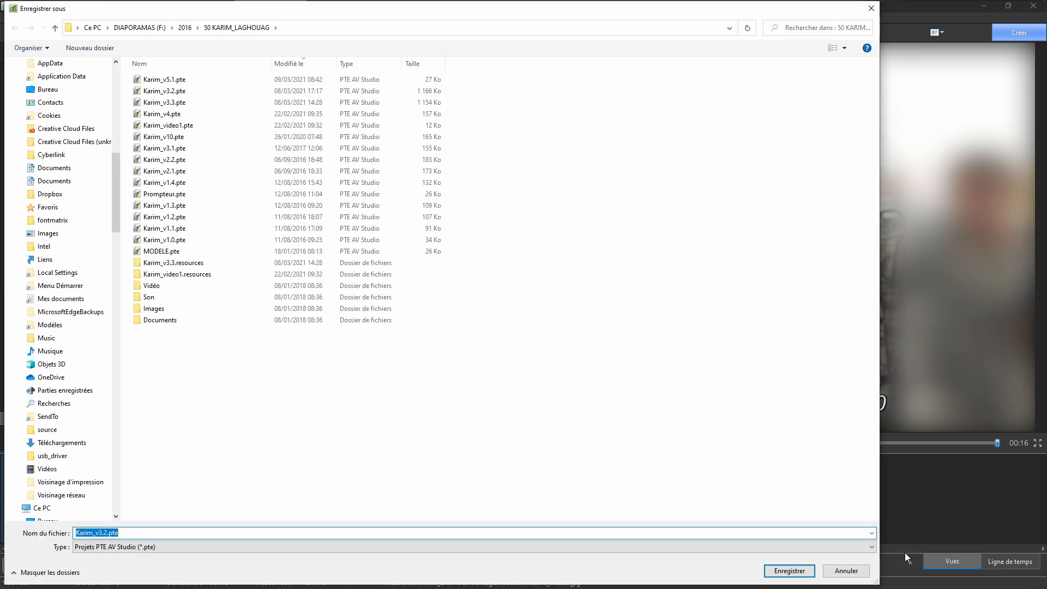
click(99, 532)
drag(99, 532, 108, 533)
text(ue4)
click(779, 570)
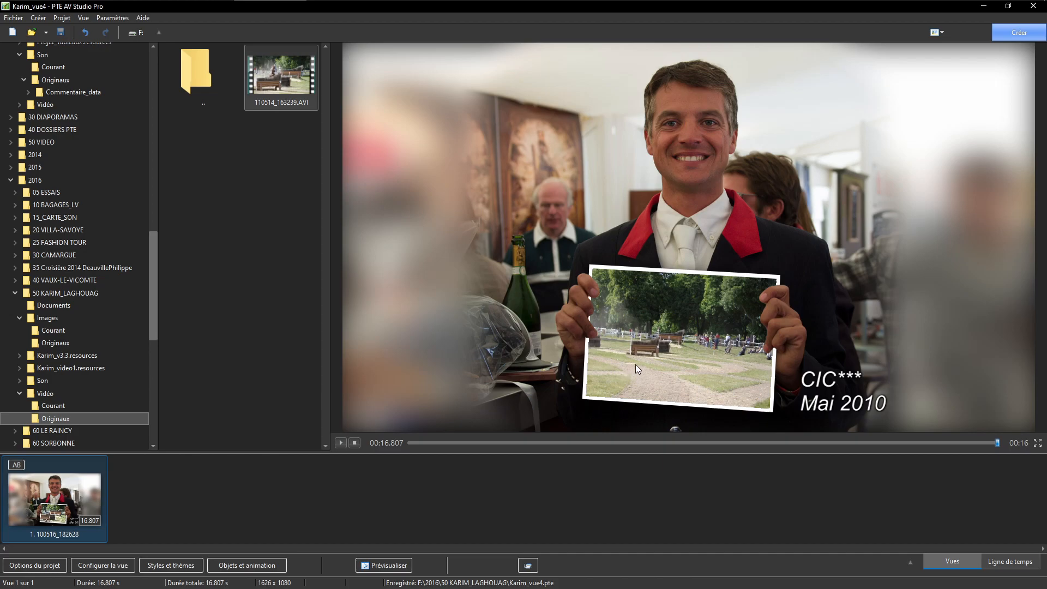
Step: Change the lone slide's duration from 16.807 to 19 seconds
click(91, 520)
text(19)
key(Return)
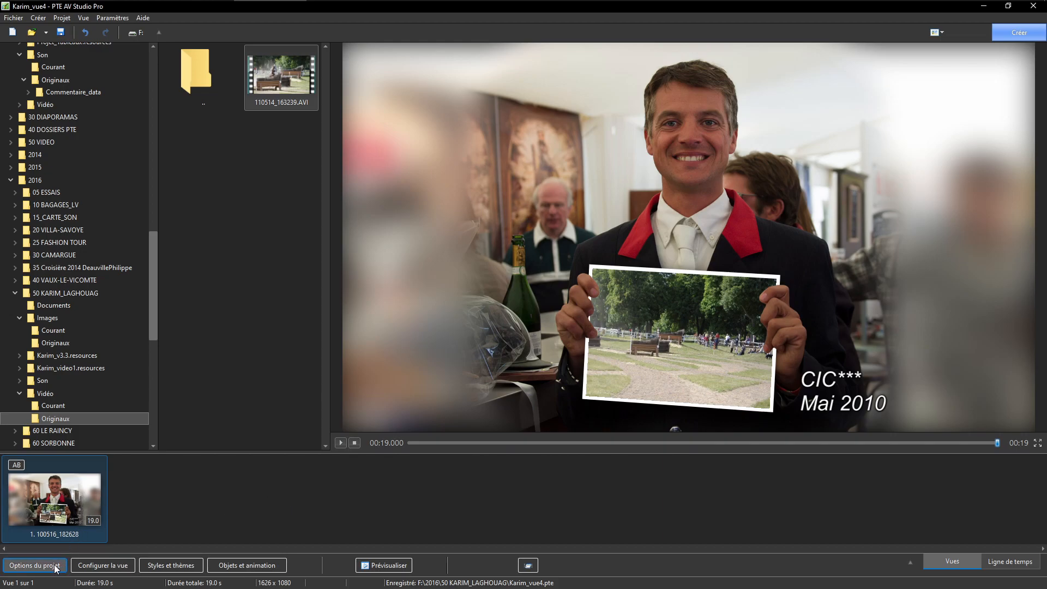
Step: Delete the Piste 1 soundtrack and all its mp3 files in the project's Son options
click(1010, 562)
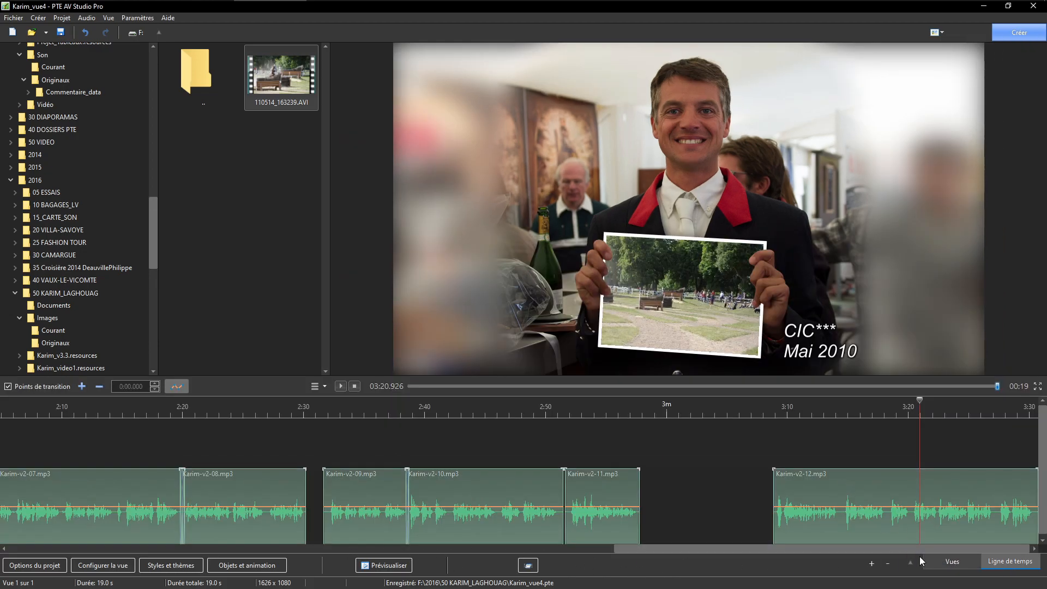
click(952, 562)
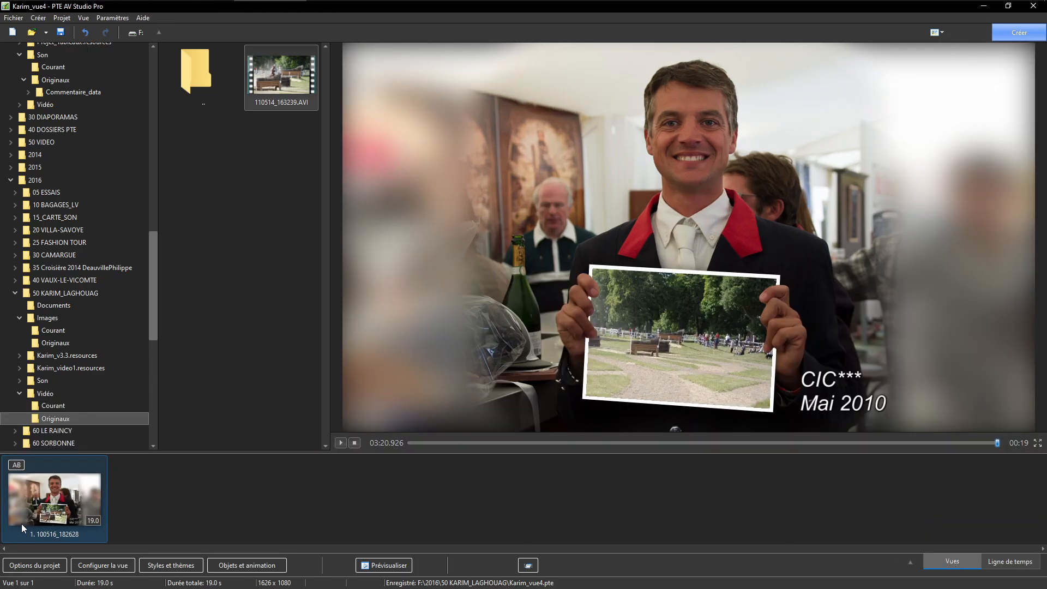
click(40, 565)
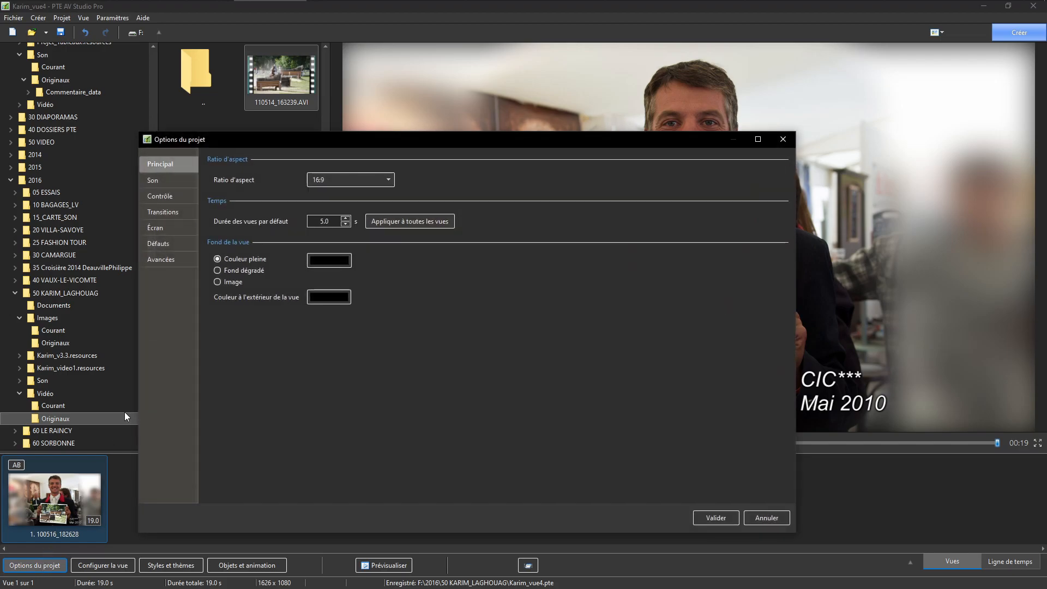
click(153, 181)
click(213, 186)
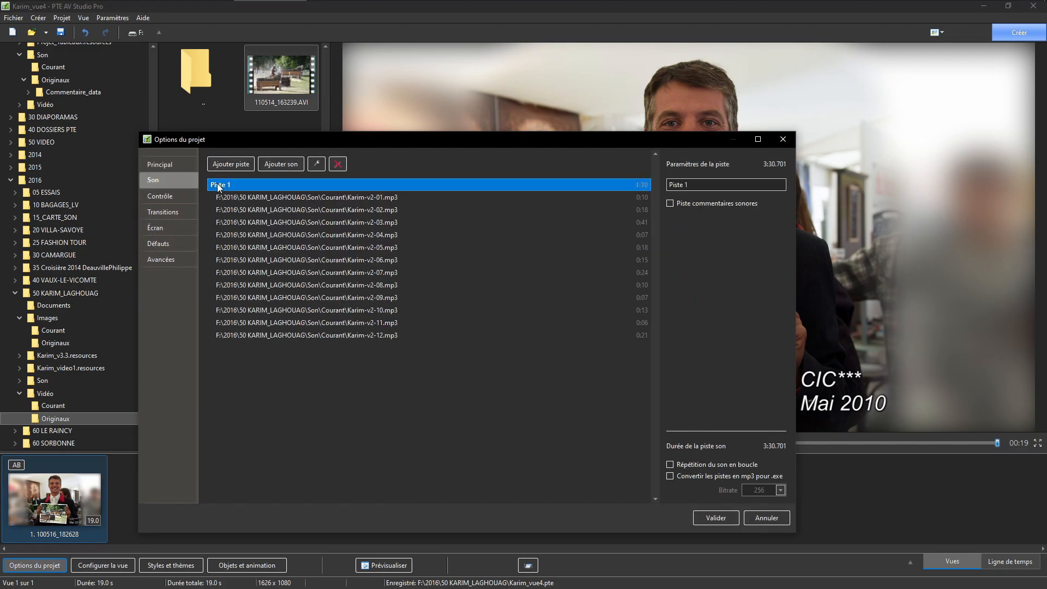
click(338, 165)
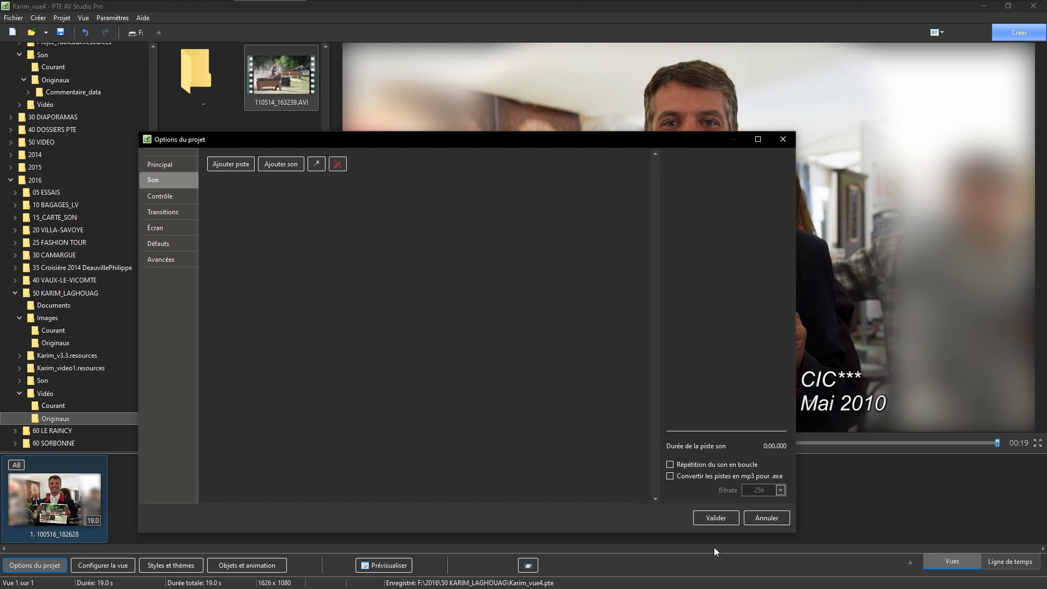
click(717, 518)
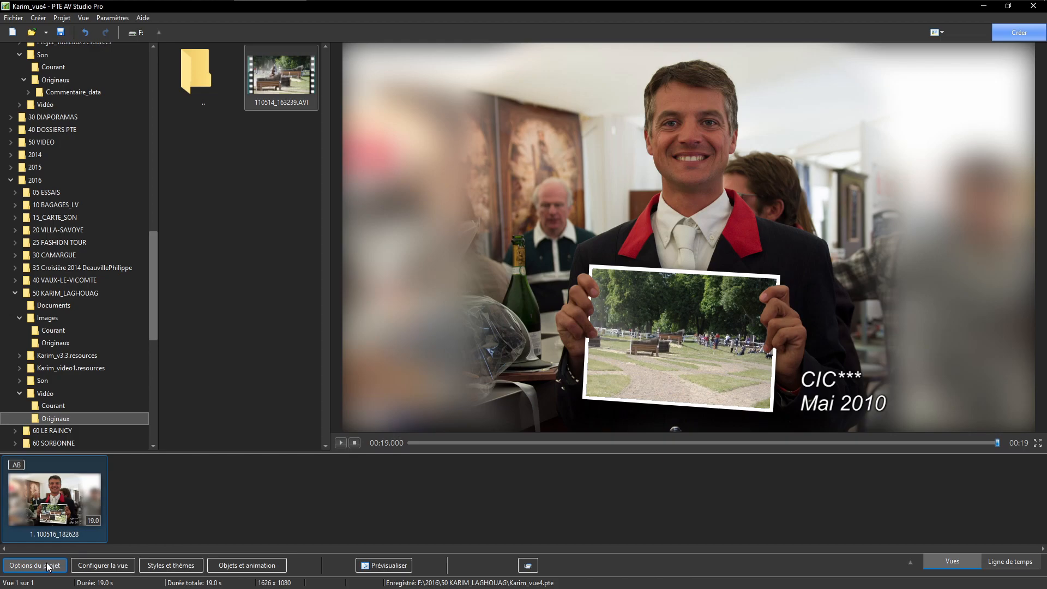
Step: Set up a 1920x1080 HD video export with Basse qualité and 24p frame rate
click(1020, 34)
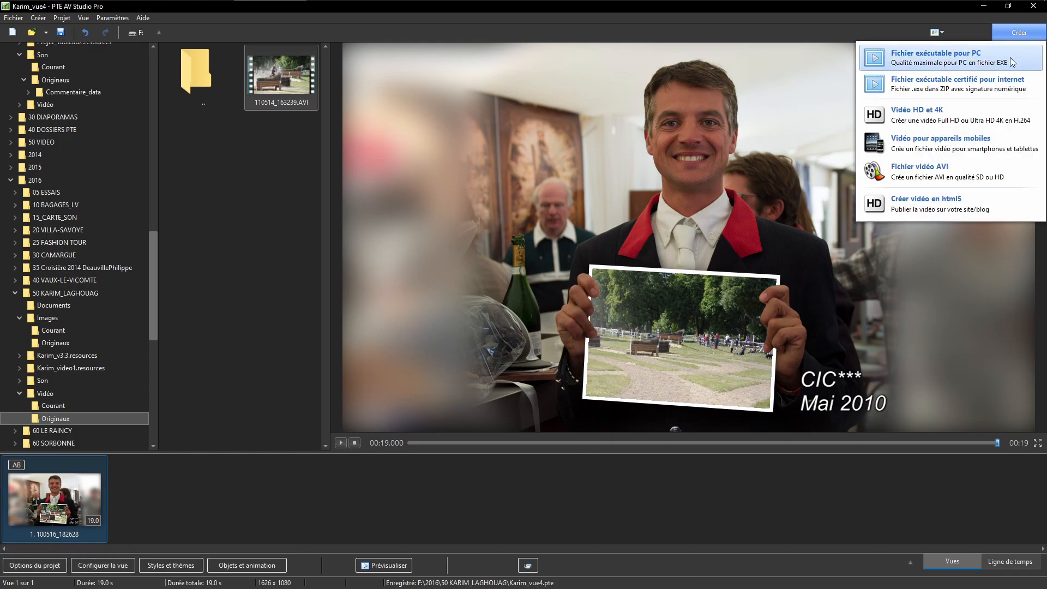
click(927, 117)
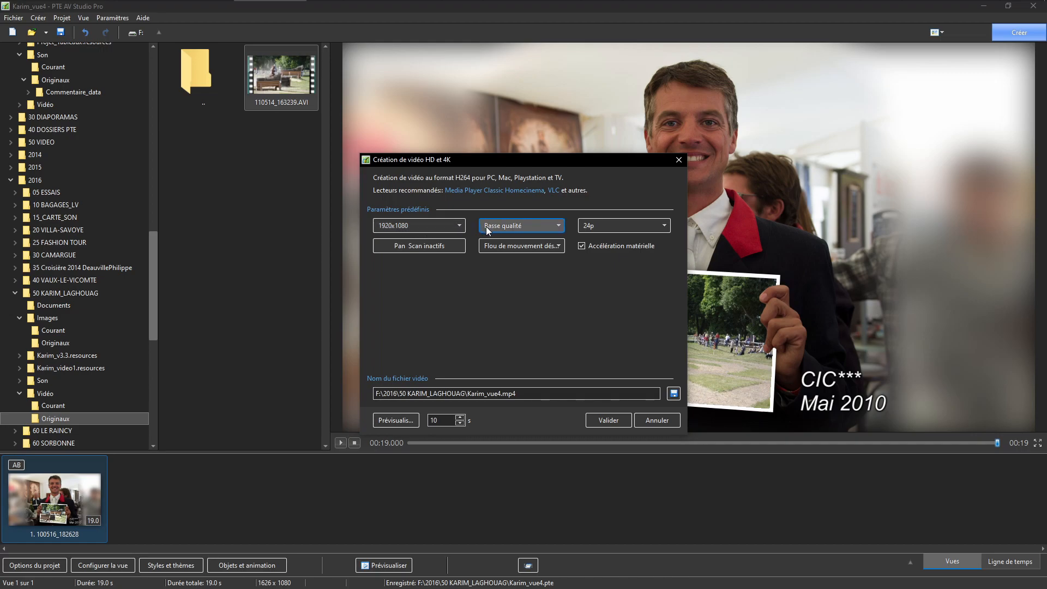
click(563, 225)
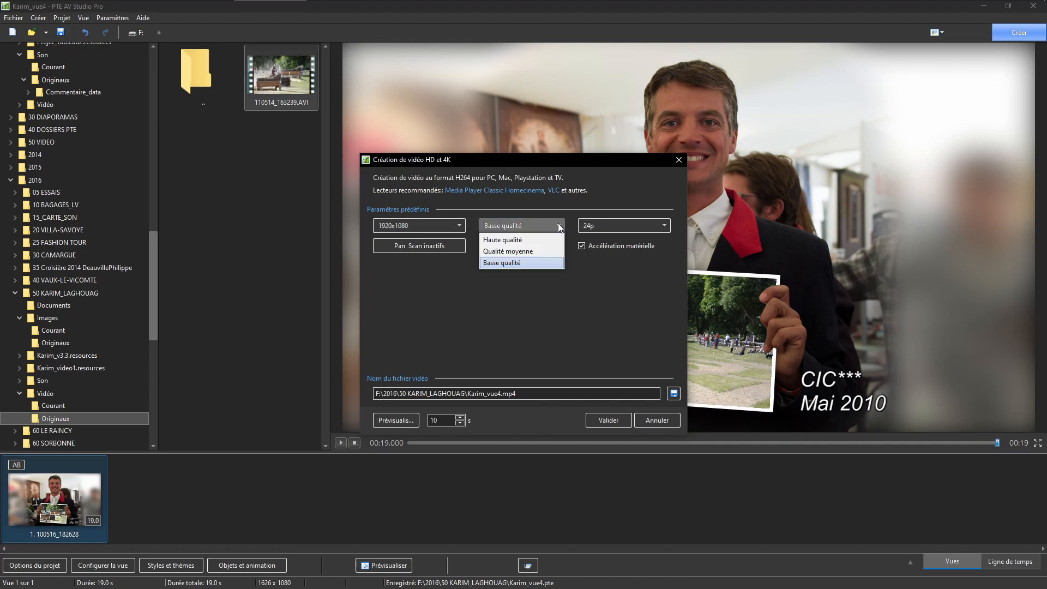
click(505, 264)
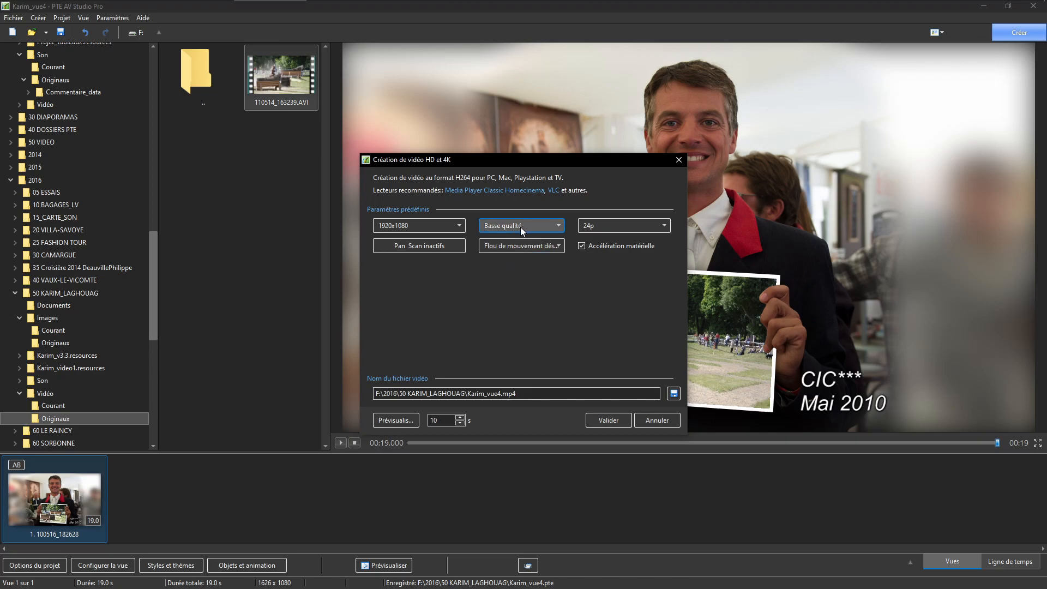
click(664, 228)
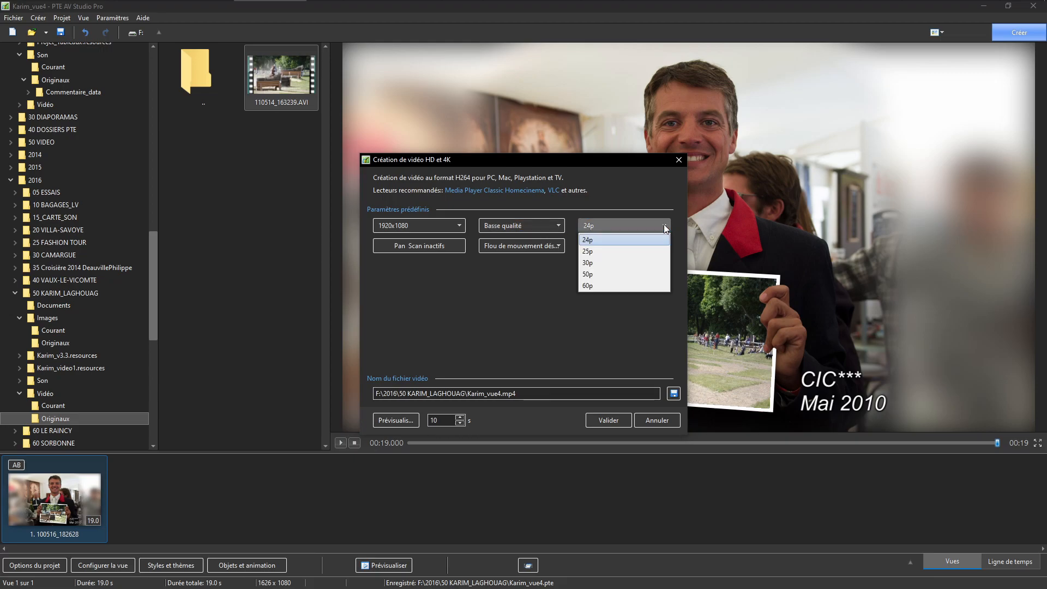
click(608, 242)
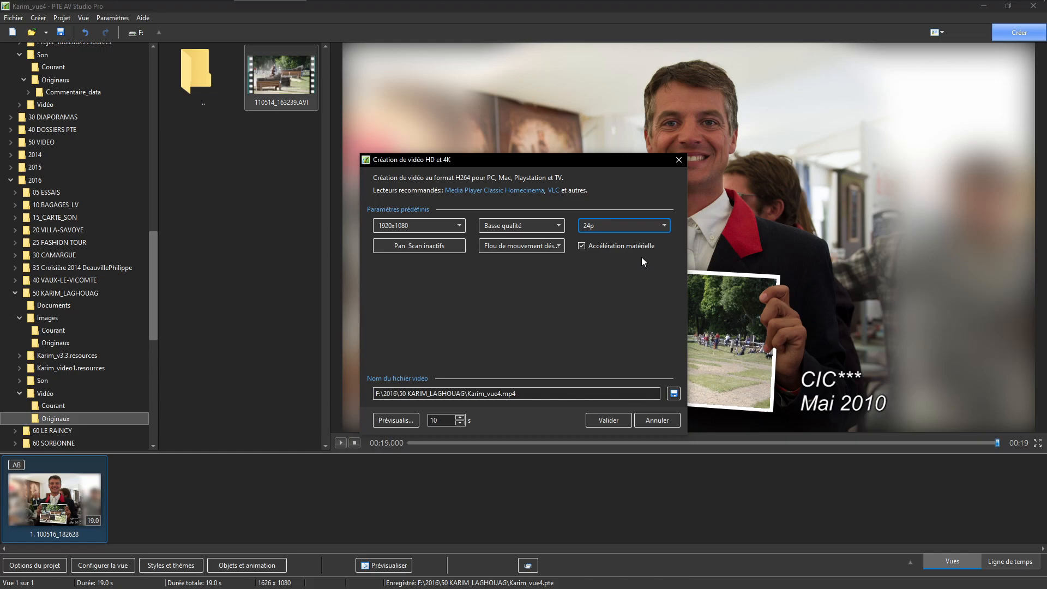
Step: Encode Karim_vue4.mp4 and show it in the project folder
click(606, 420)
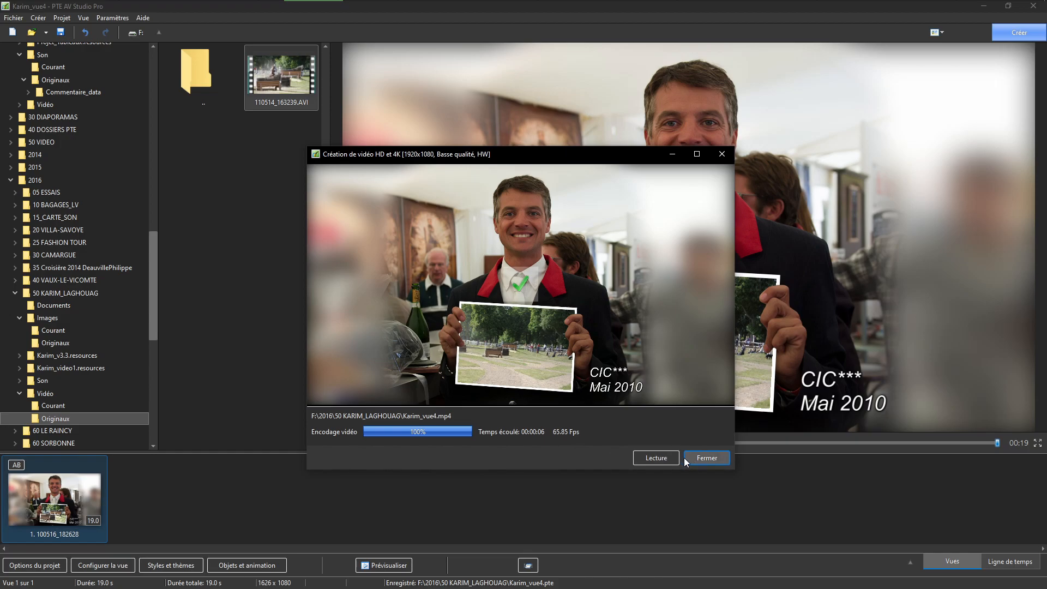
click(708, 459)
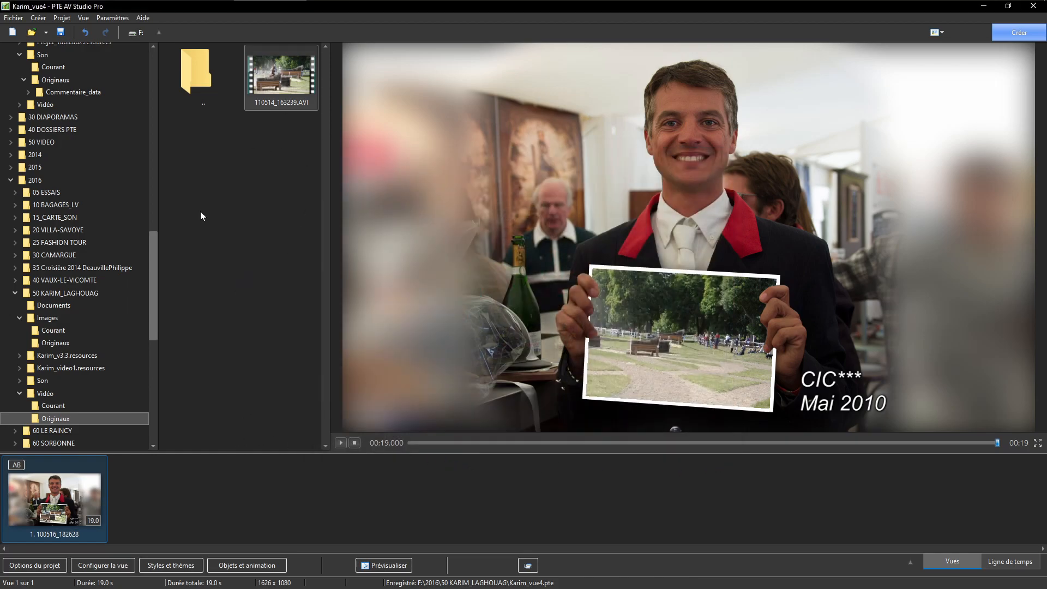
click(51, 292)
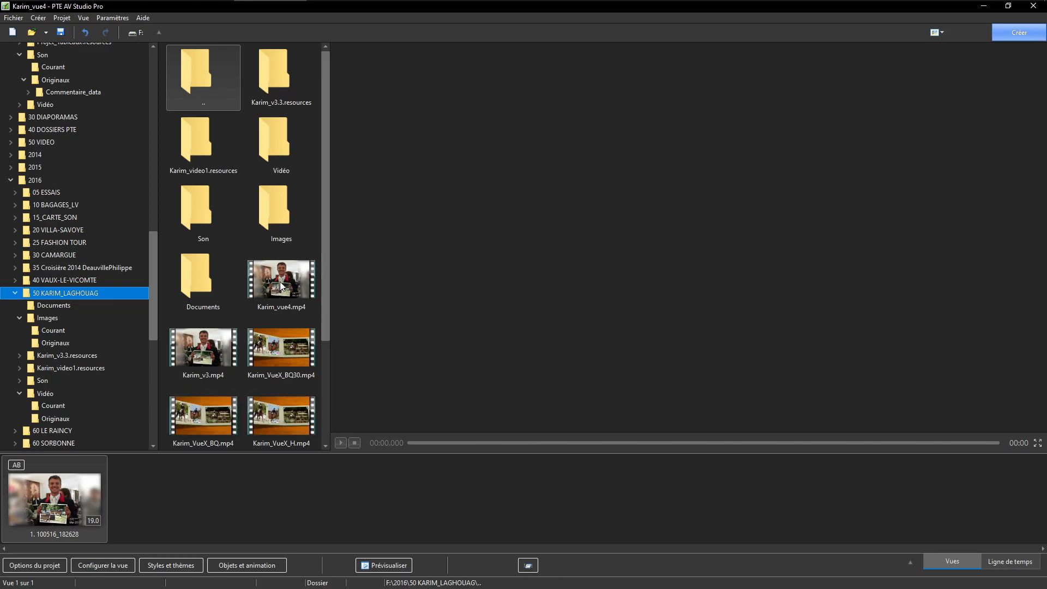
Step: Add the exported Karim_vue4 MP4 as slide 2 and preview the show from slide 1
drag(281, 285, 163, 514)
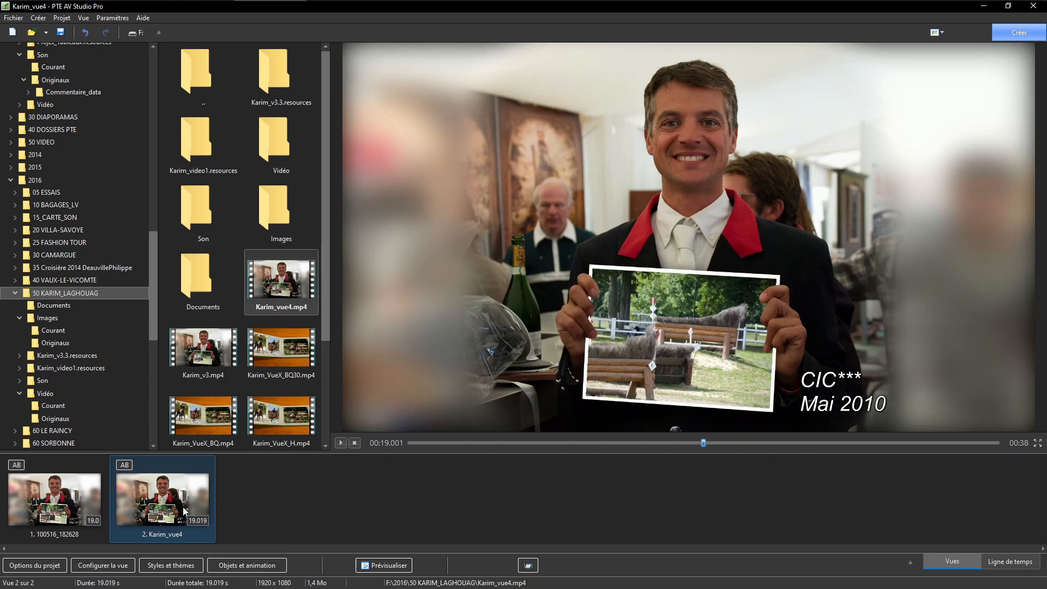
click(49, 496)
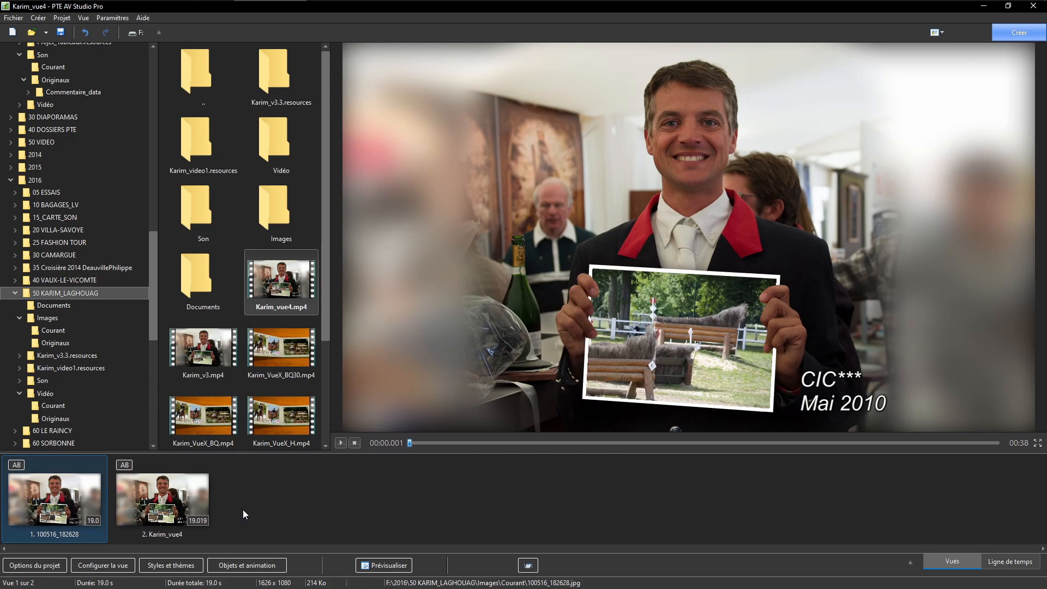
click(381, 565)
click(388, 565)
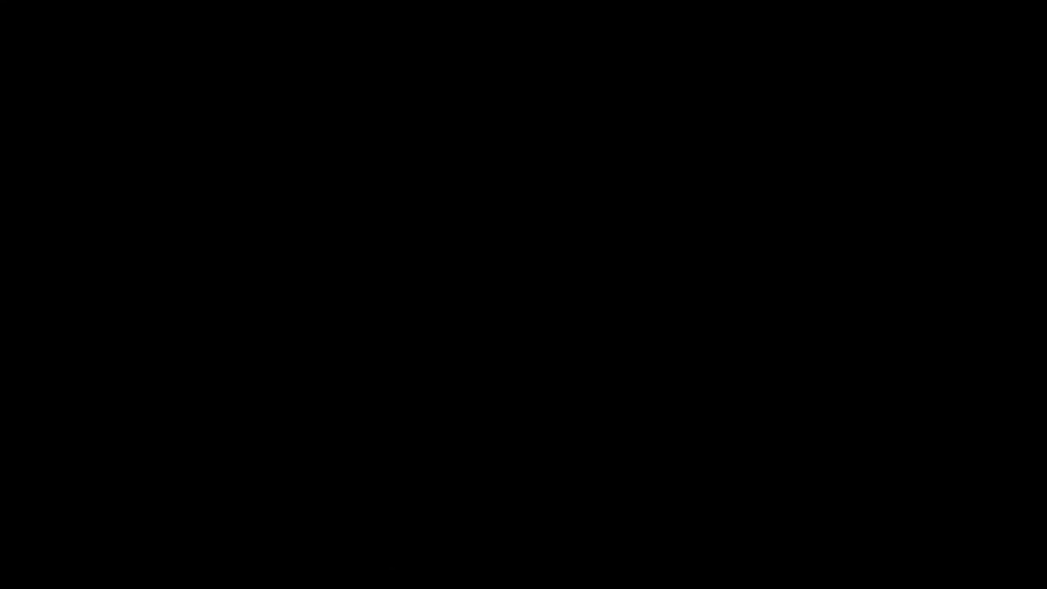
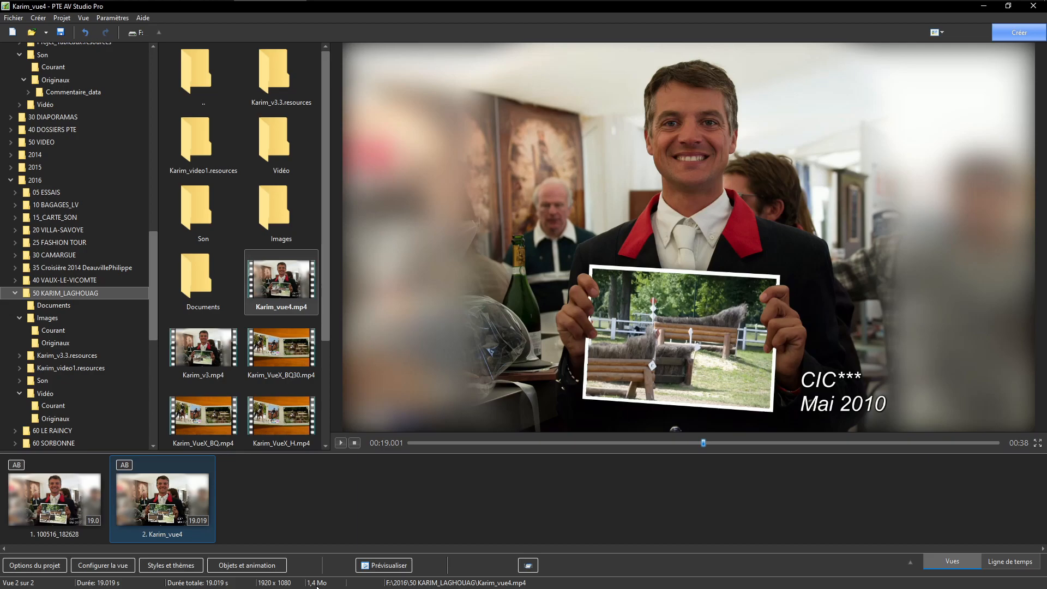
Step: Compare the first slide, the Karim_vue4 slide and the Vidéo > Originaux AVI, then bring up the recent projects
click(50, 513)
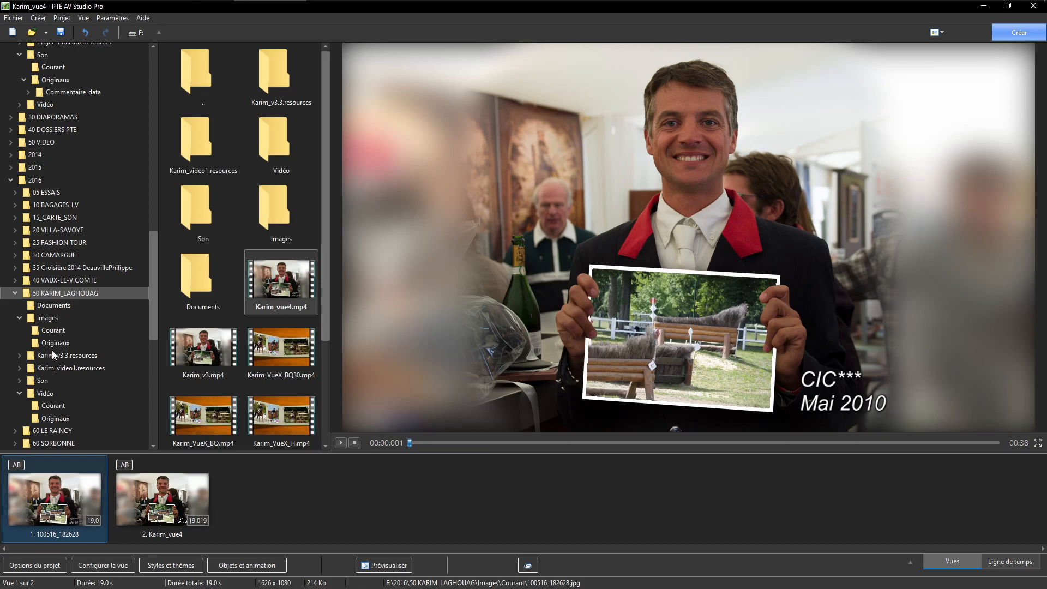
click(55, 418)
click(288, 77)
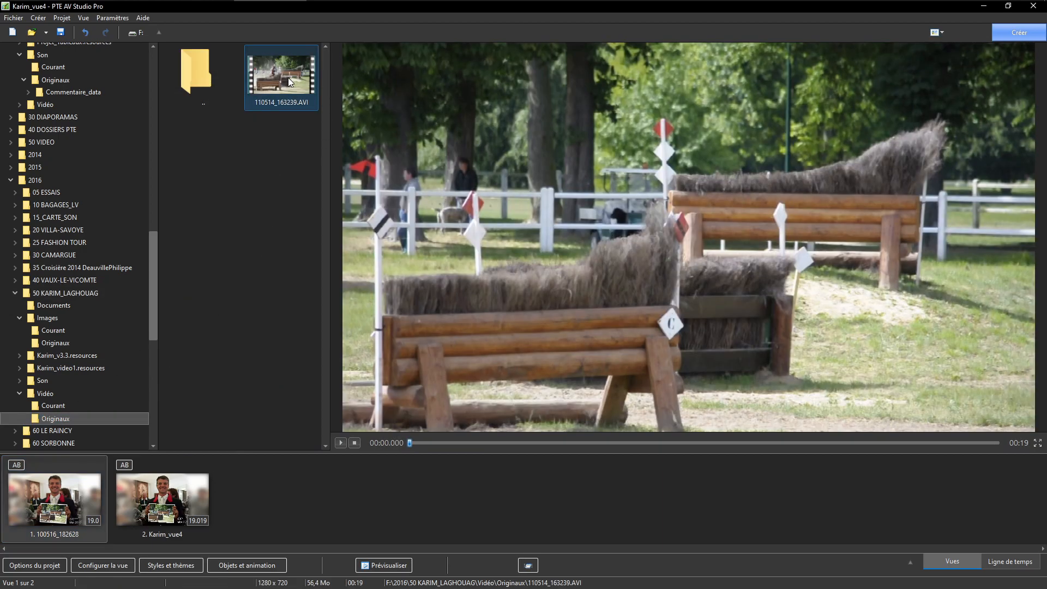
click(163, 510)
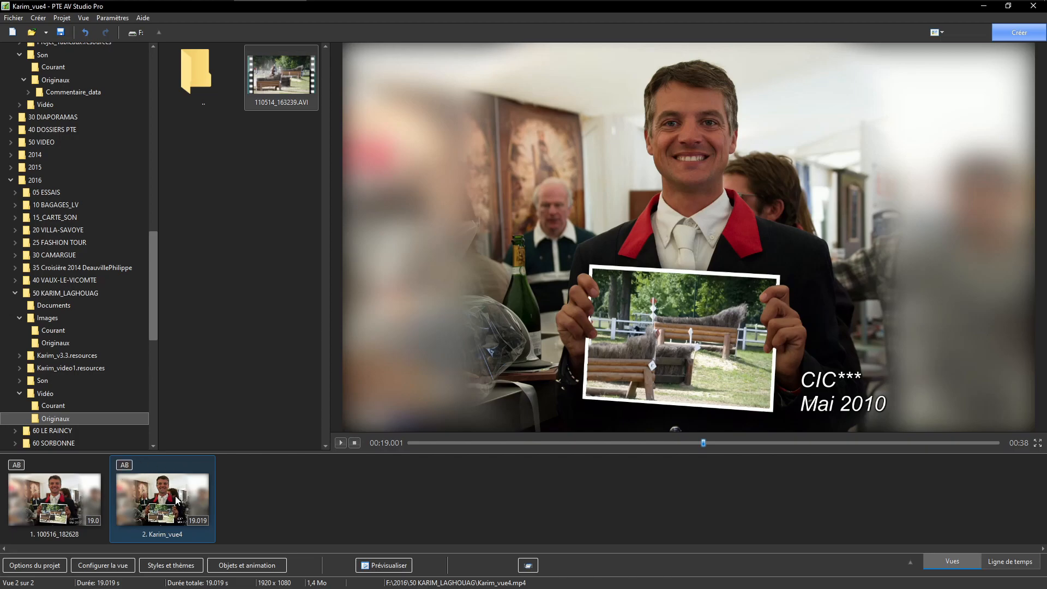
click(72, 505)
click(172, 509)
click(13, 19)
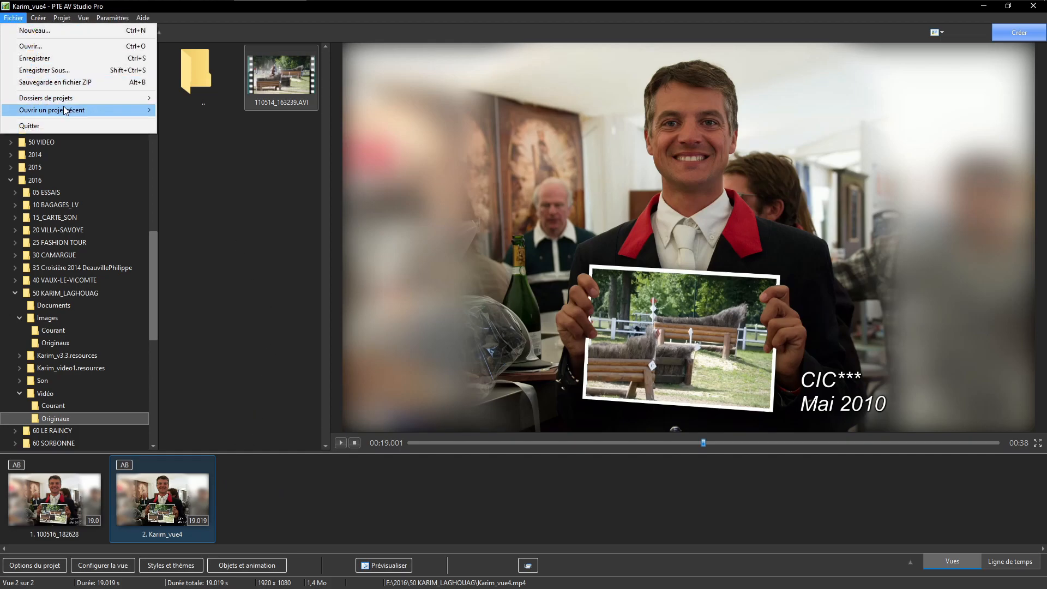
Step: Switch to Karim_v3.2 without saving Karim_vue4, select slide 4 and show the timeline with audio
mouse_move(63, 108)
click(226, 123)
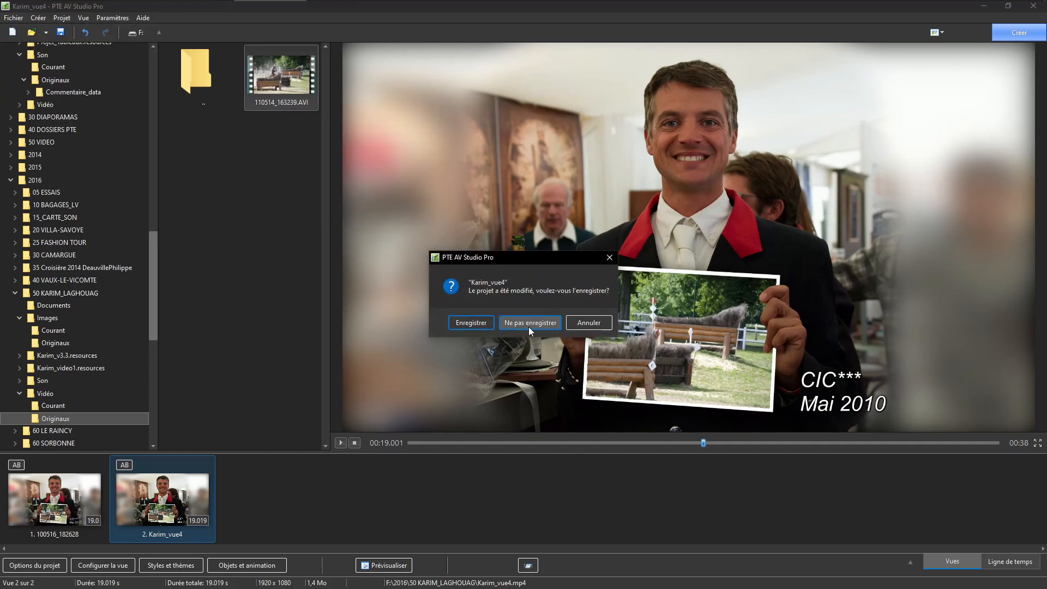
click(529, 323)
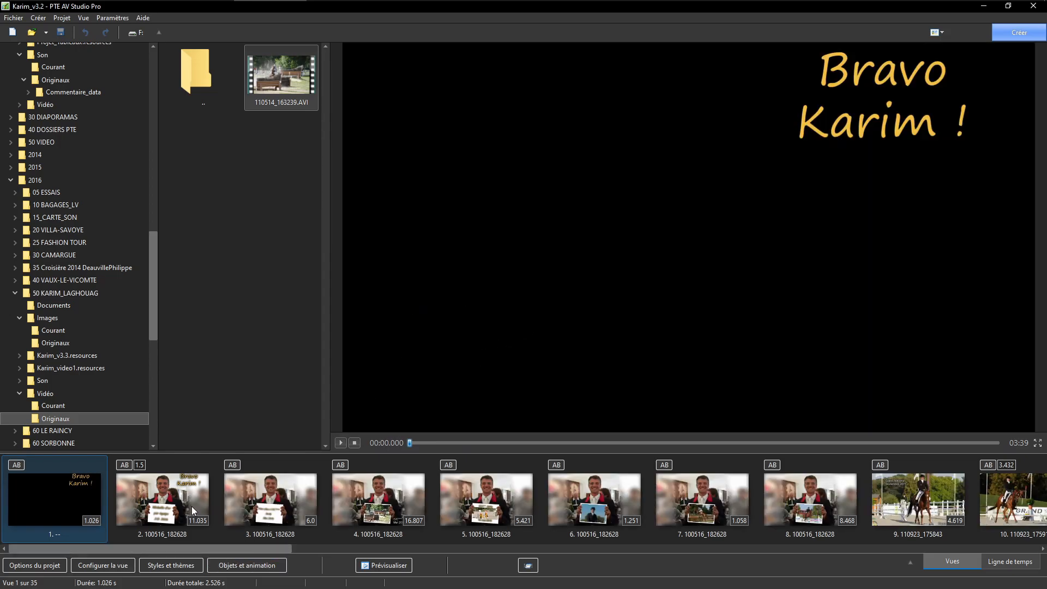
click(369, 507)
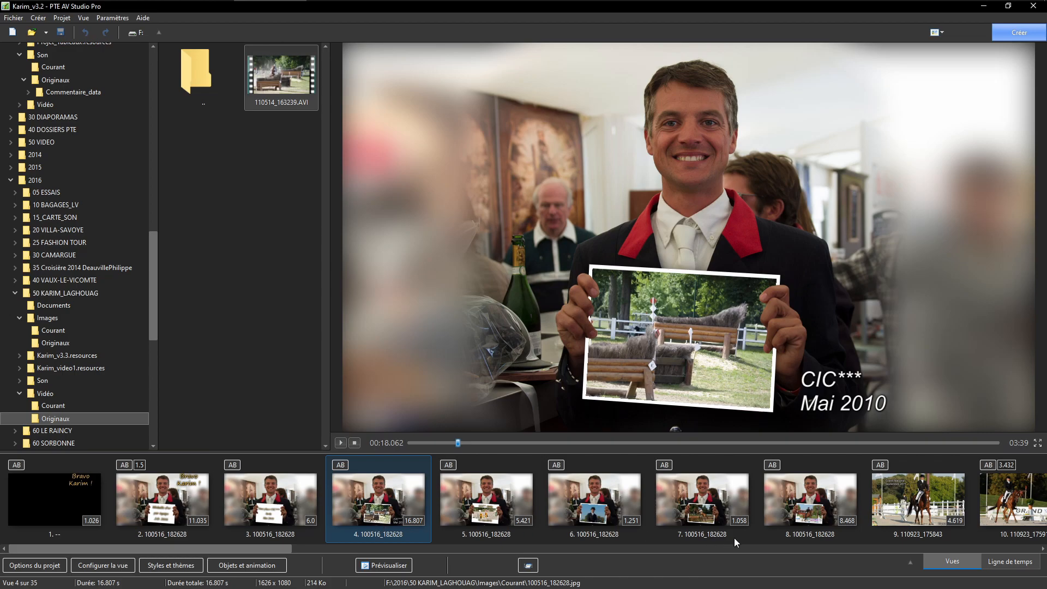
click(1010, 562)
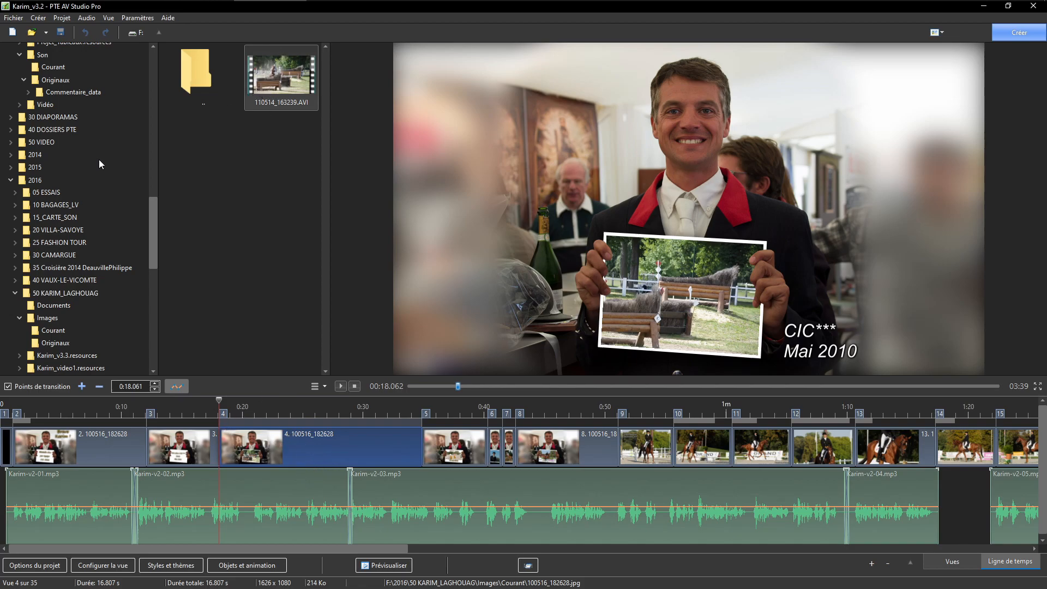
Step: Insert Karim_vue4.mp4 from 50 KARIM_LAGHOUAG near slide 5, undo it, and edit slide 4's objects
click(64, 294)
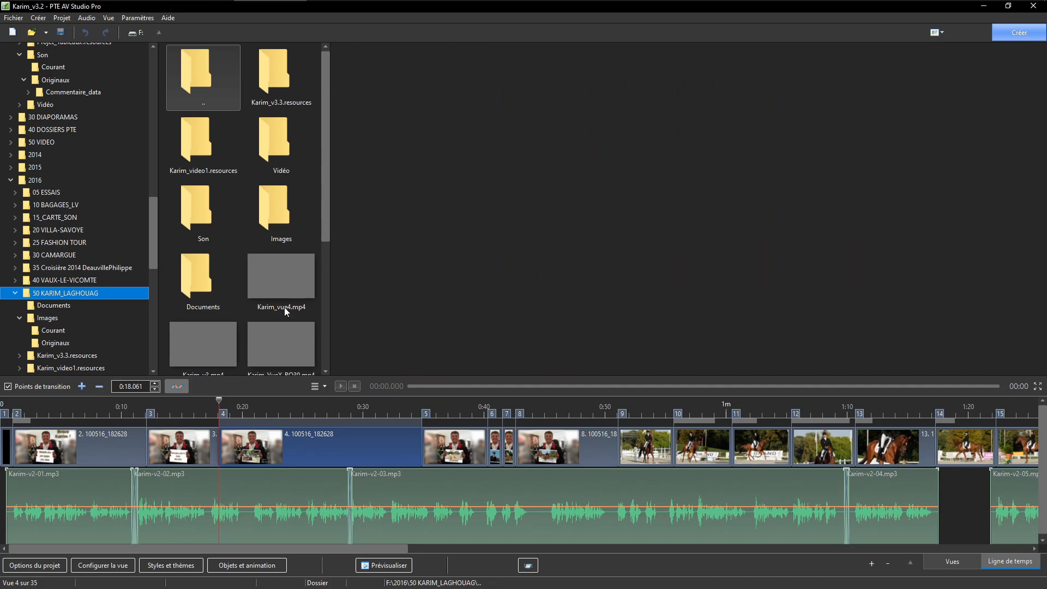
mouse_move(261, 274)
mouse_down()
mouse_move(351, 342)
mouse_move(413, 461)
mouse_move(272, 261)
mouse_up()
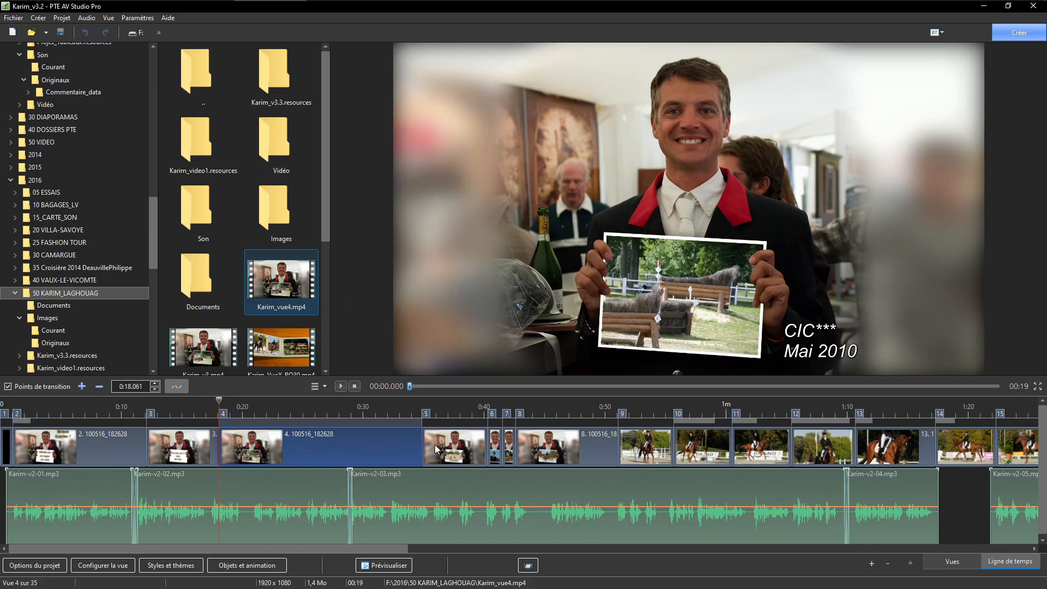
drag(285, 273, 430, 448)
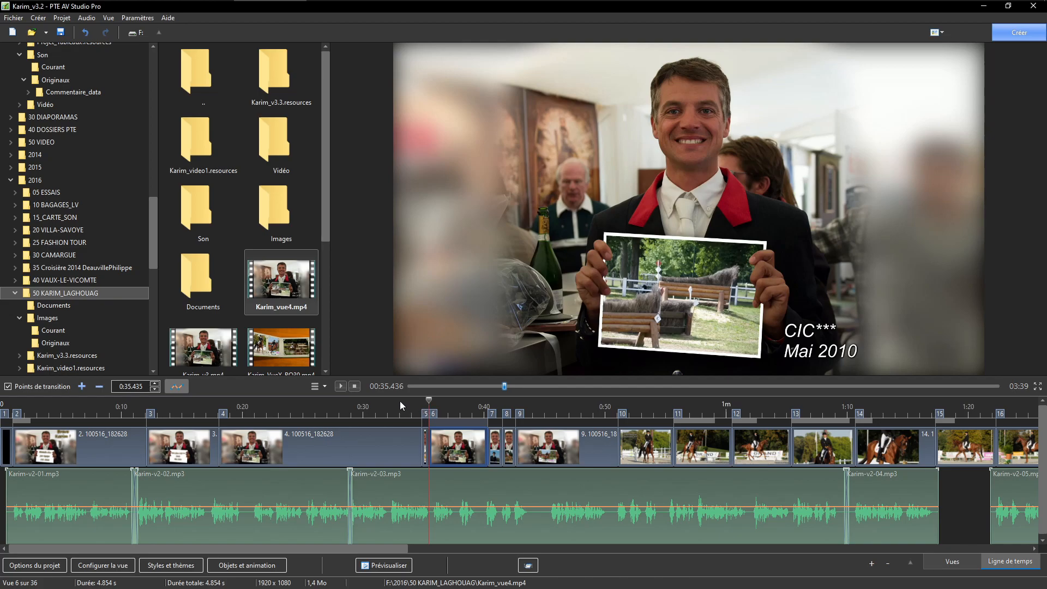
key(ctrl+z)
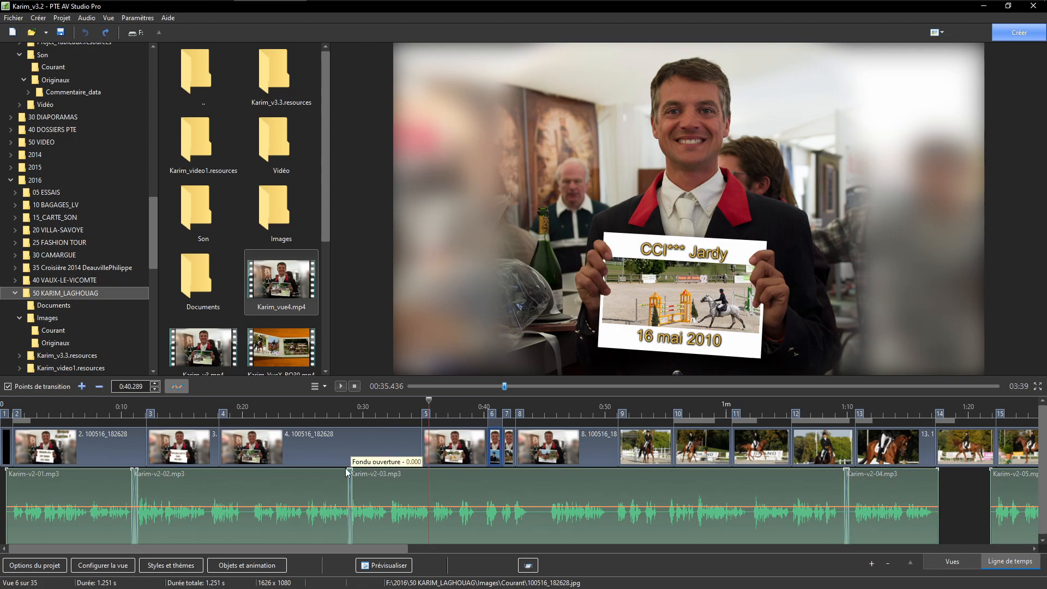
click(323, 447)
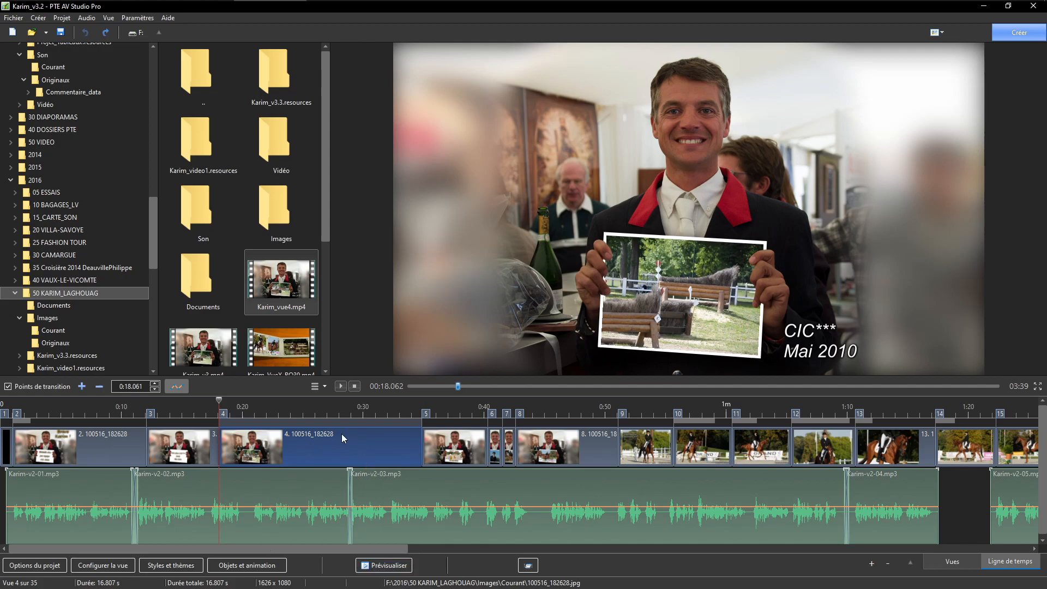
double_click(337, 446)
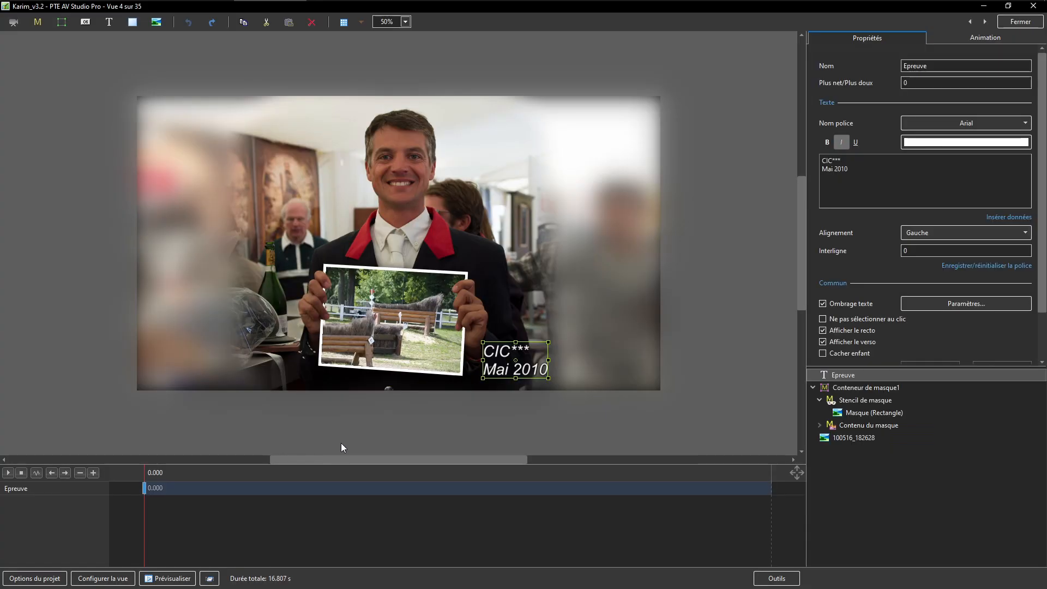
Step: Delete the Epreuve caption and all slide 4 objects, add the Karim_vue4.mp4 video, and close the editor
click(843, 376)
shift+click(843, 437)
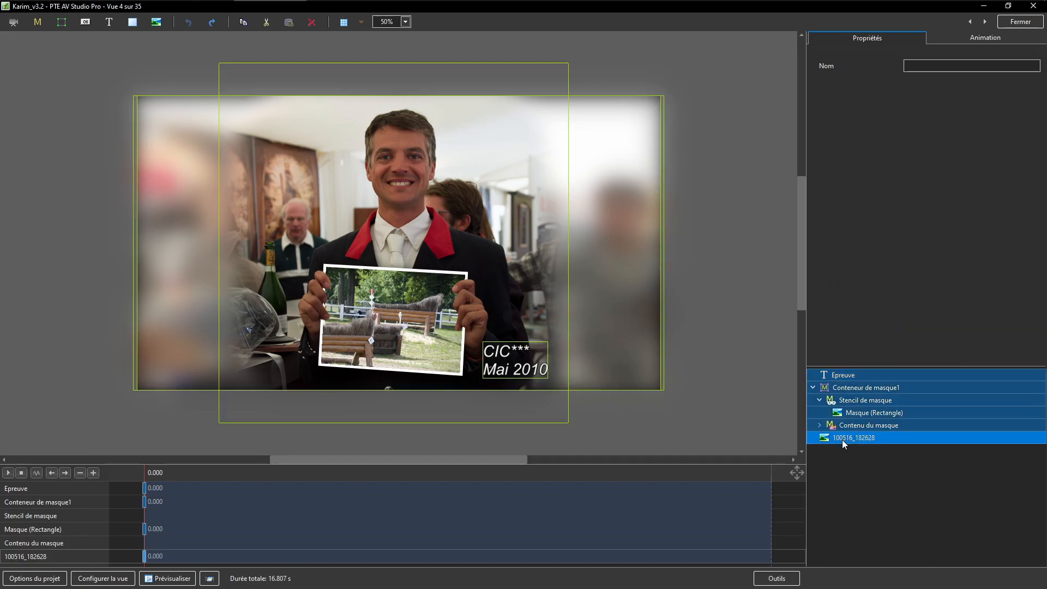
key(Delete)
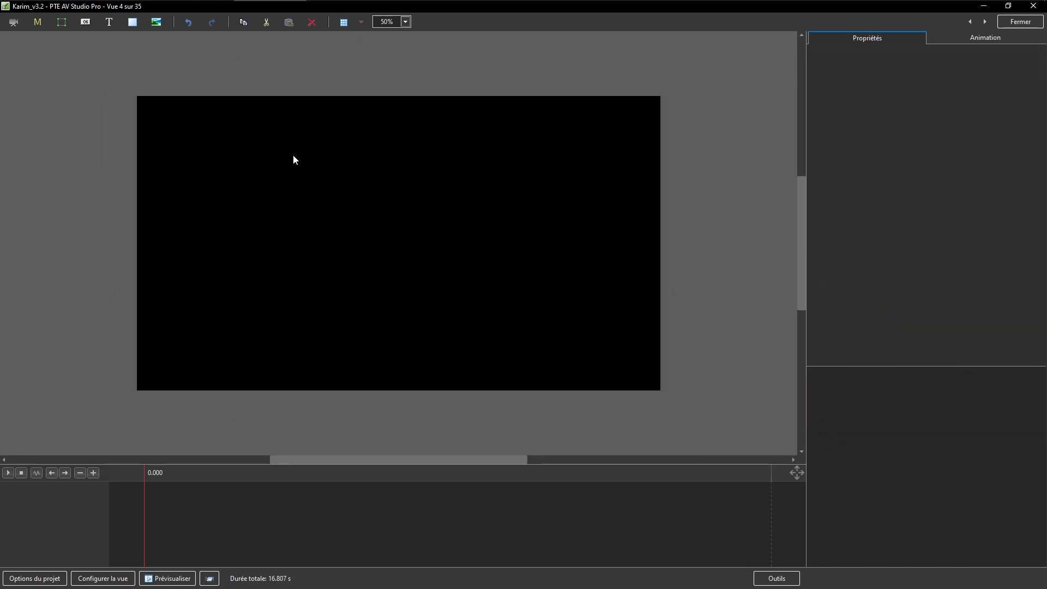
click(13, 22)
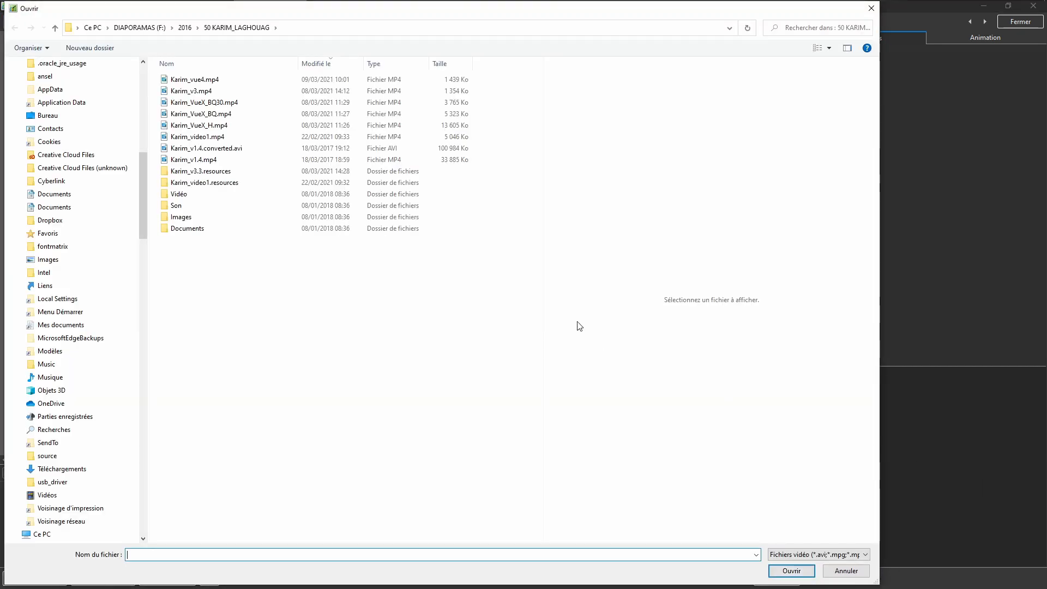
click(201, 80)
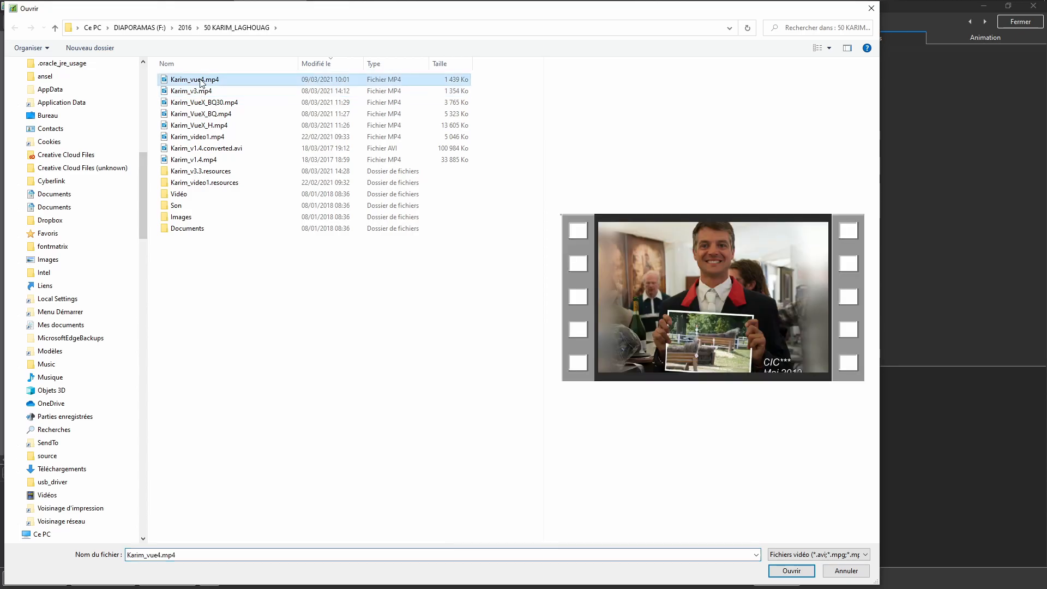
click(796, 573)
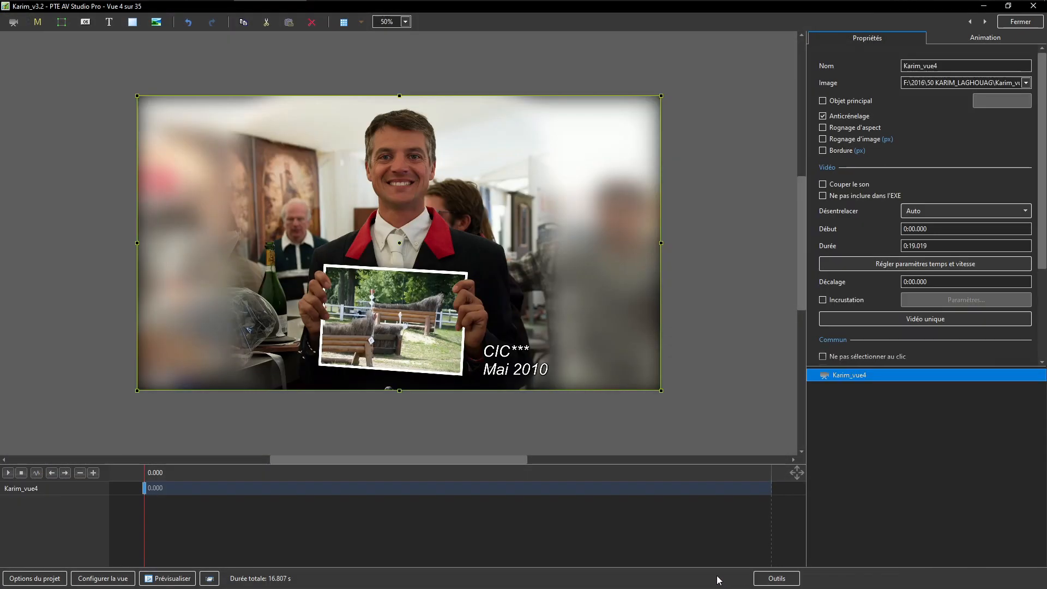
click(1021, 25)
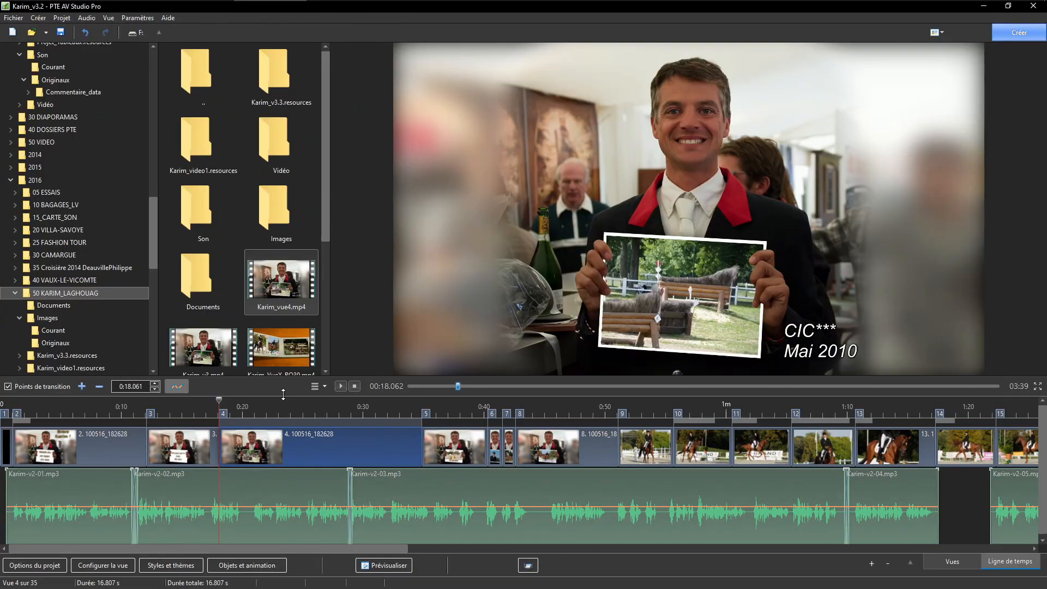
drag(217, 404, 293, 406)
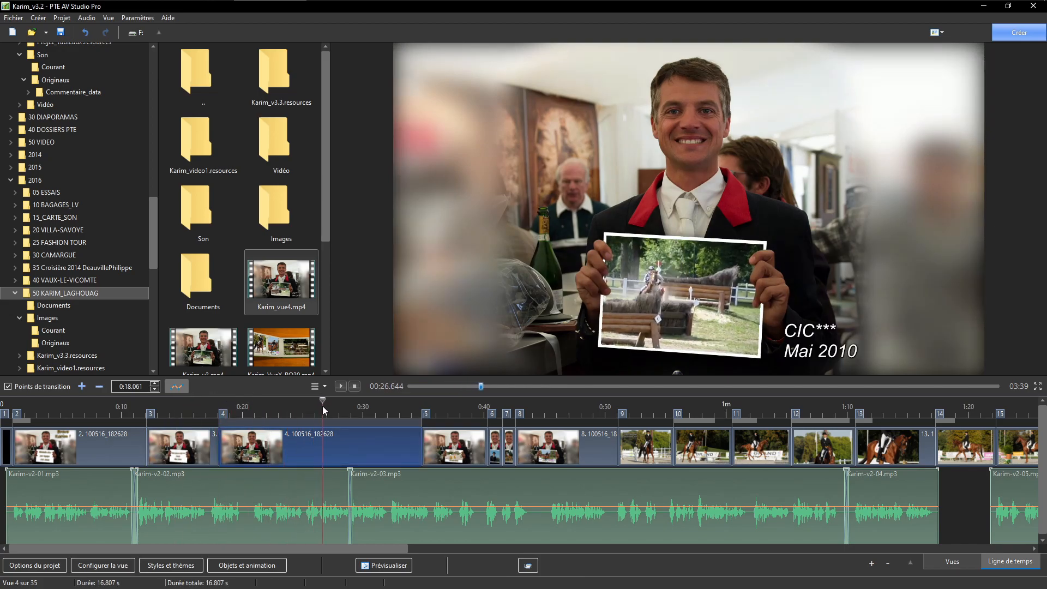
click(278, 407)
click(285, 408)
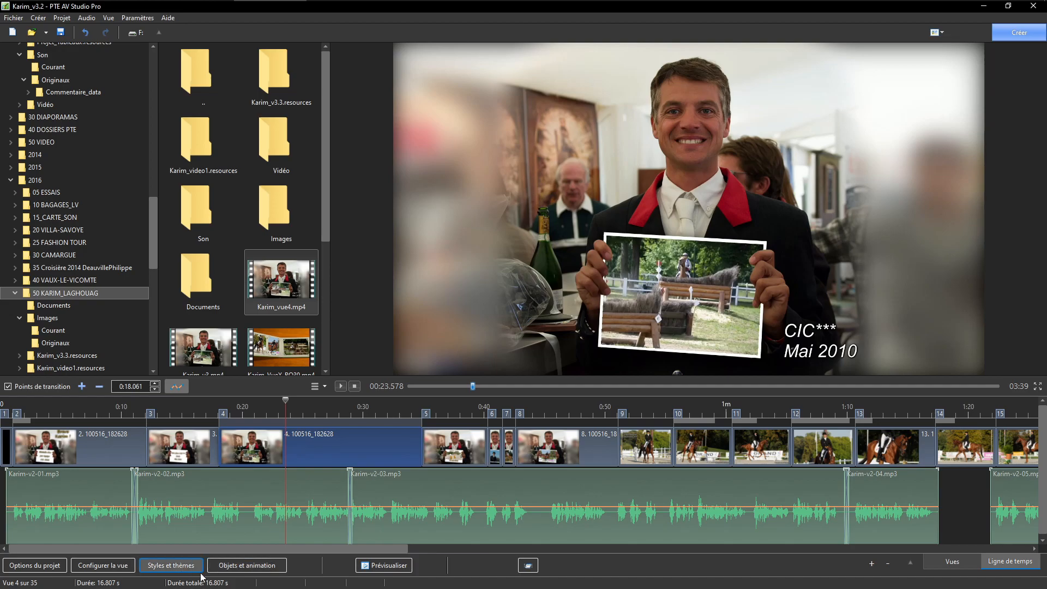
click(951, 564)
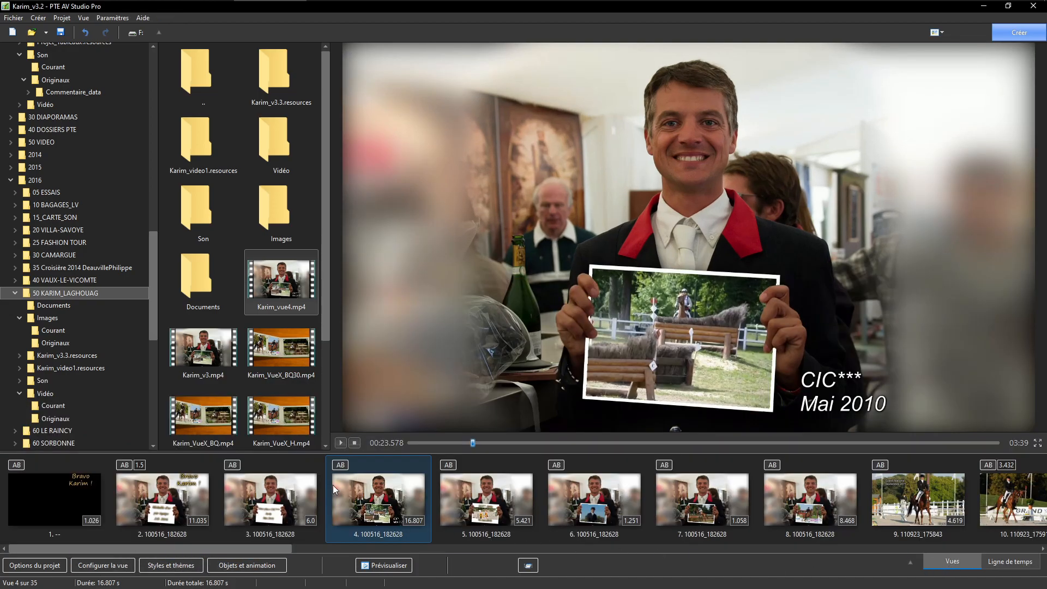
click(285, 492)
click(374, 490)
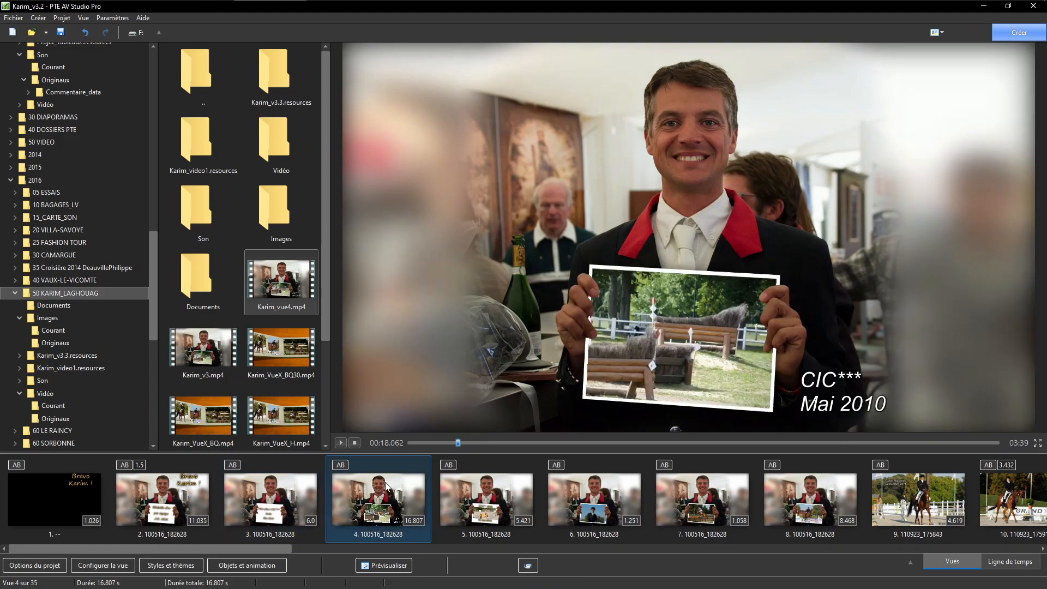
double_click(389, 494)
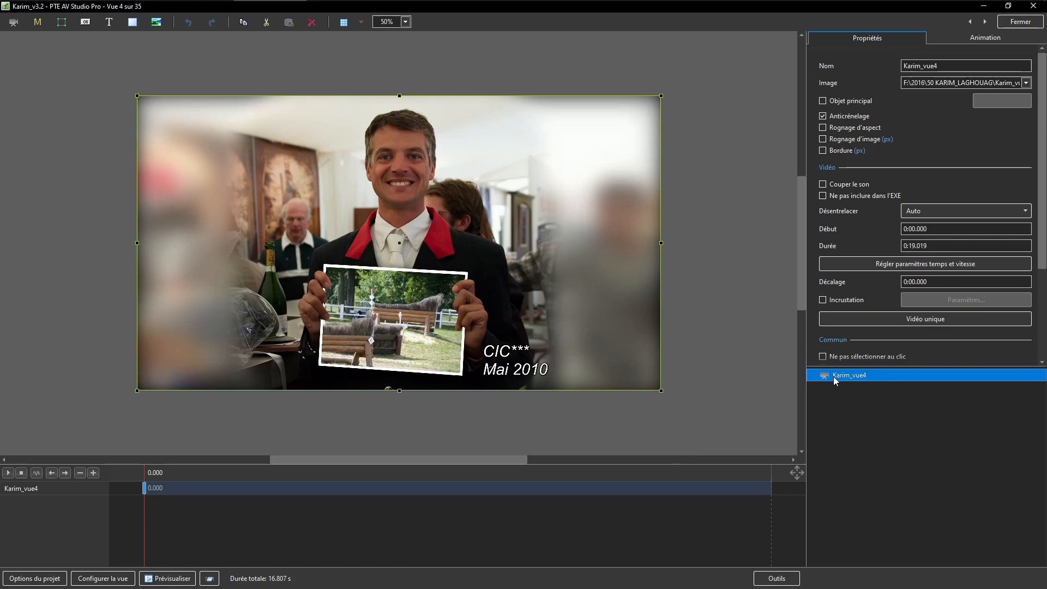
click(1020, 22)
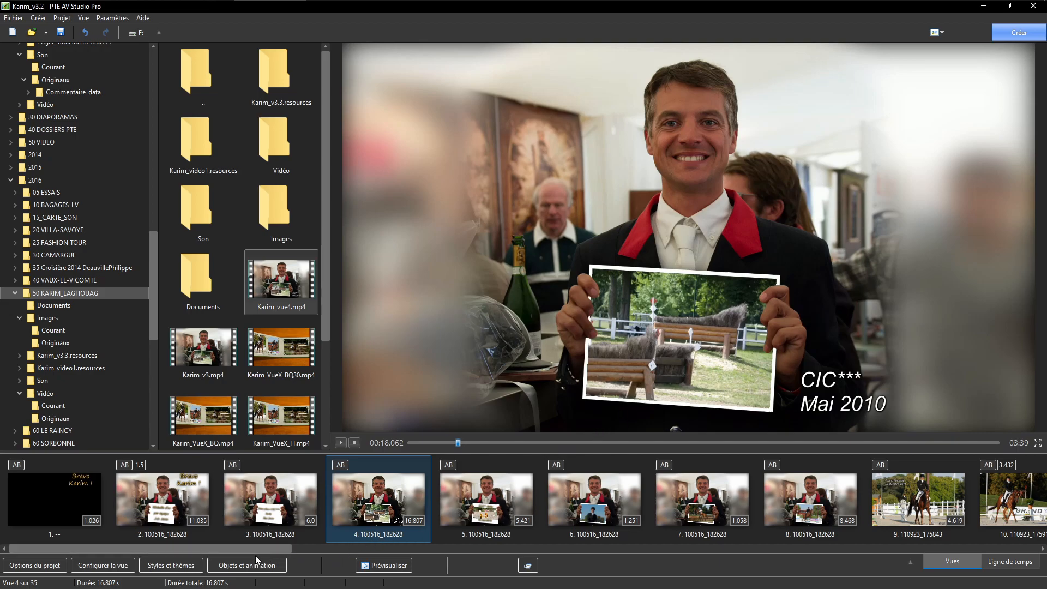
mouse_move(258, 552)
mouse_down()
mouse_move(294, 555)
mouse_move(258, 552)
mouse_up()
Step: Load the recent project Karim_v5.1, discarding Karim_v3.2 changes, and scroll its slide strip
click(12, 20)
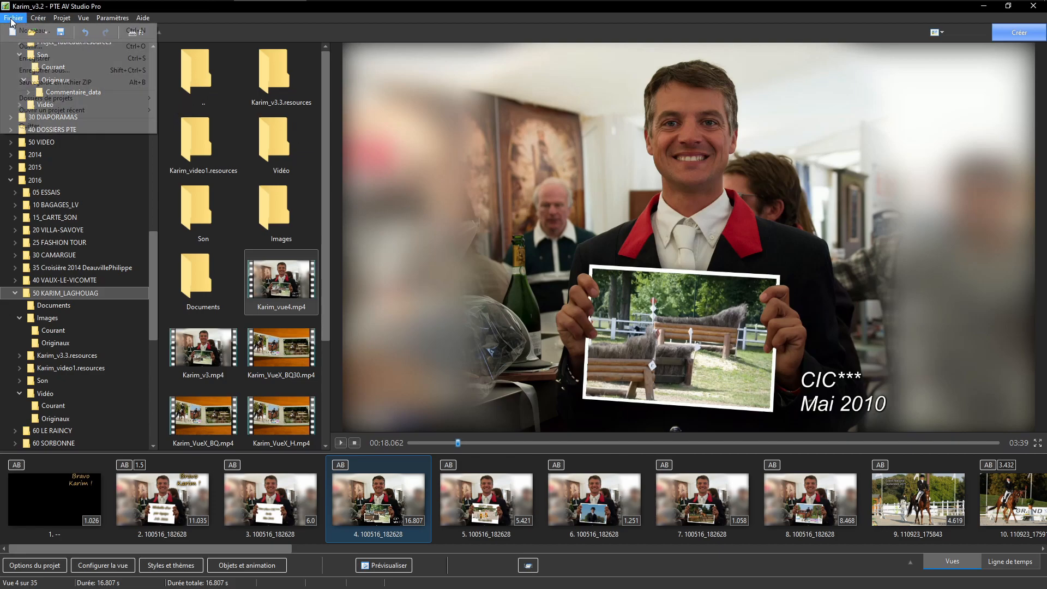
mouse_move(37, 111)
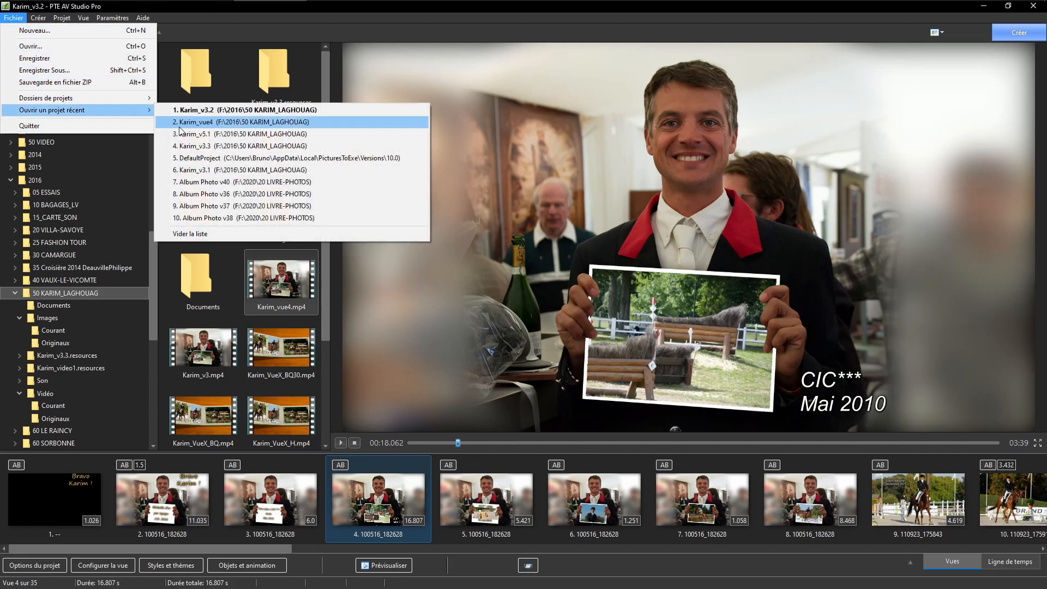
click(226, 134)
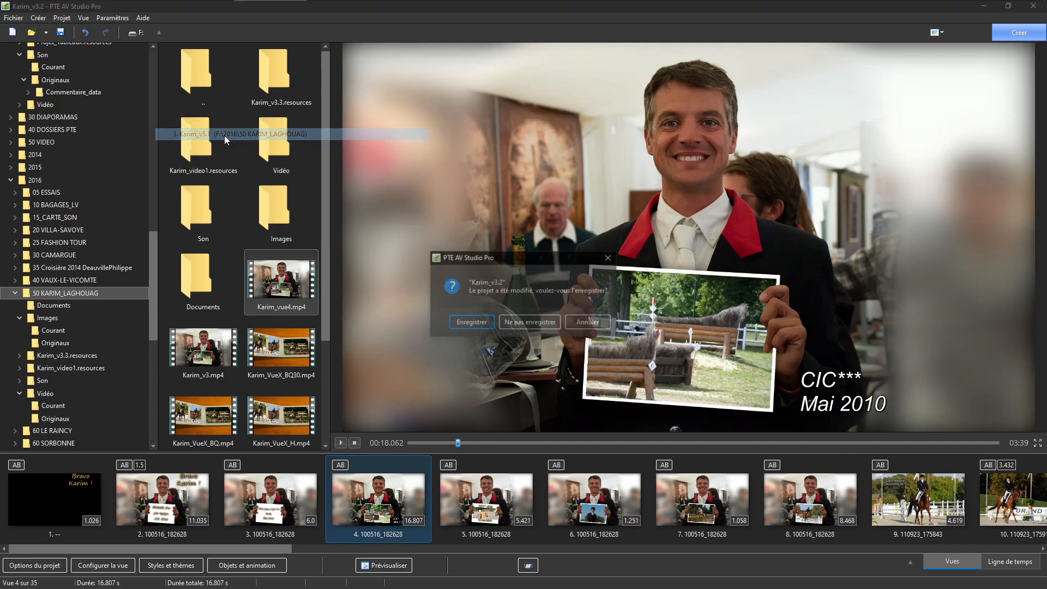
click(526, 322)
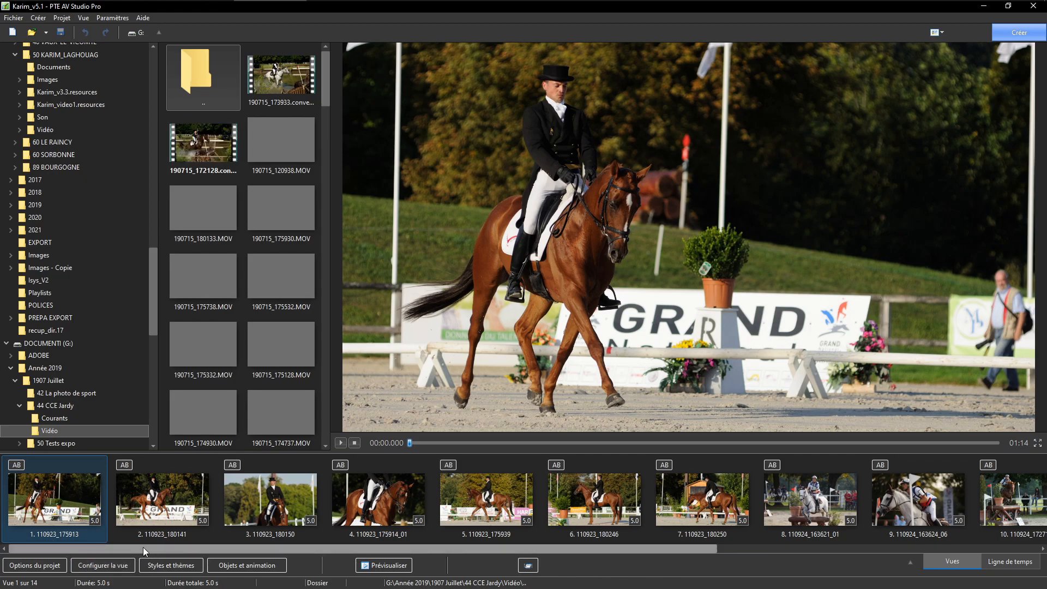
drag(143, 547, 476, 560)
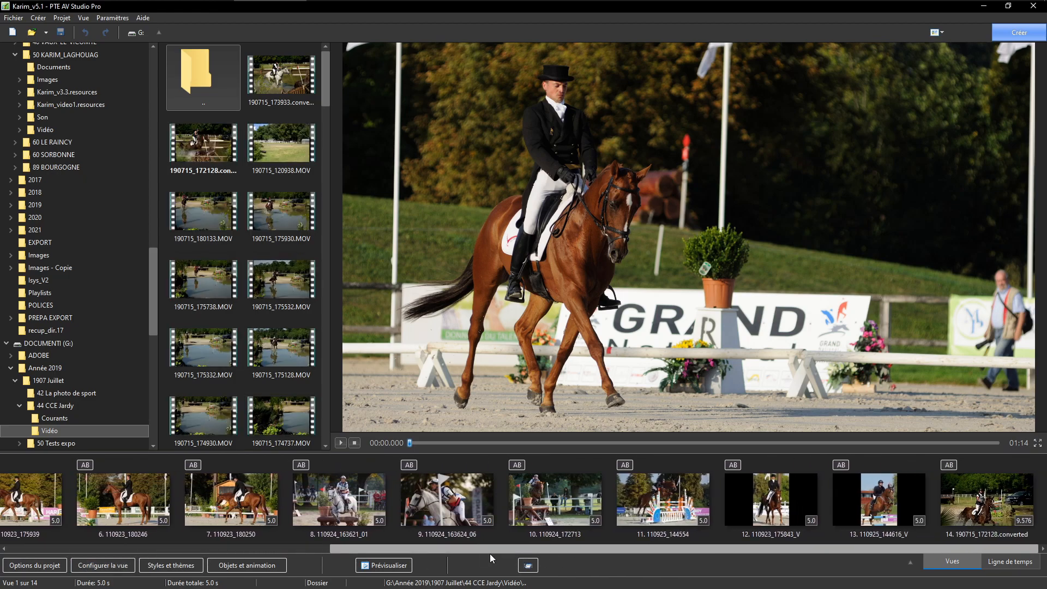
Step: Scrub slide 14's horse video to about 01:12, then preview the clip 190715_173933.MOV
drag(499, 551, 536, 554)
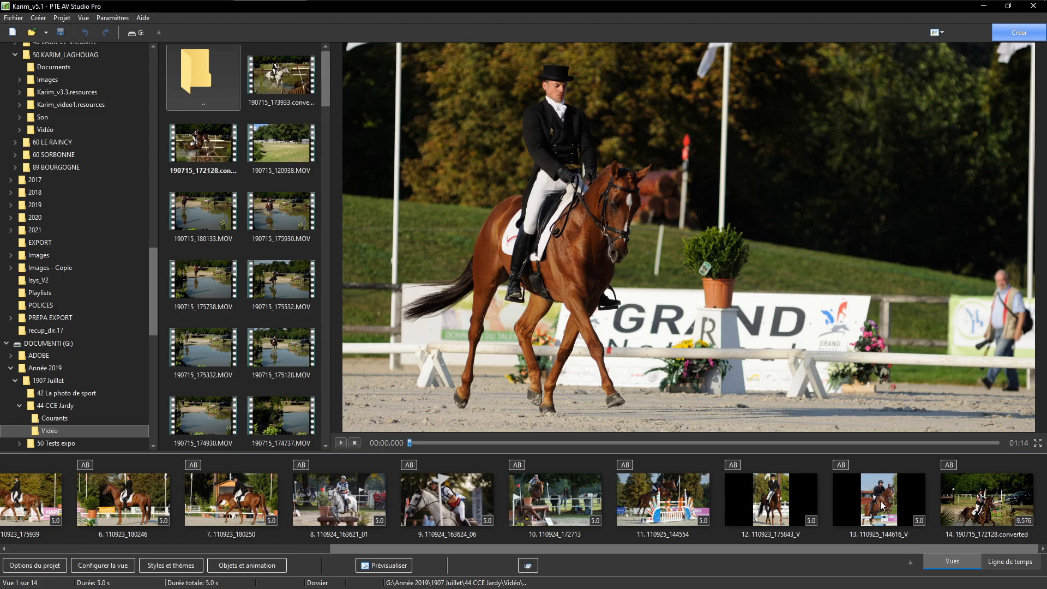
click(978, 512)
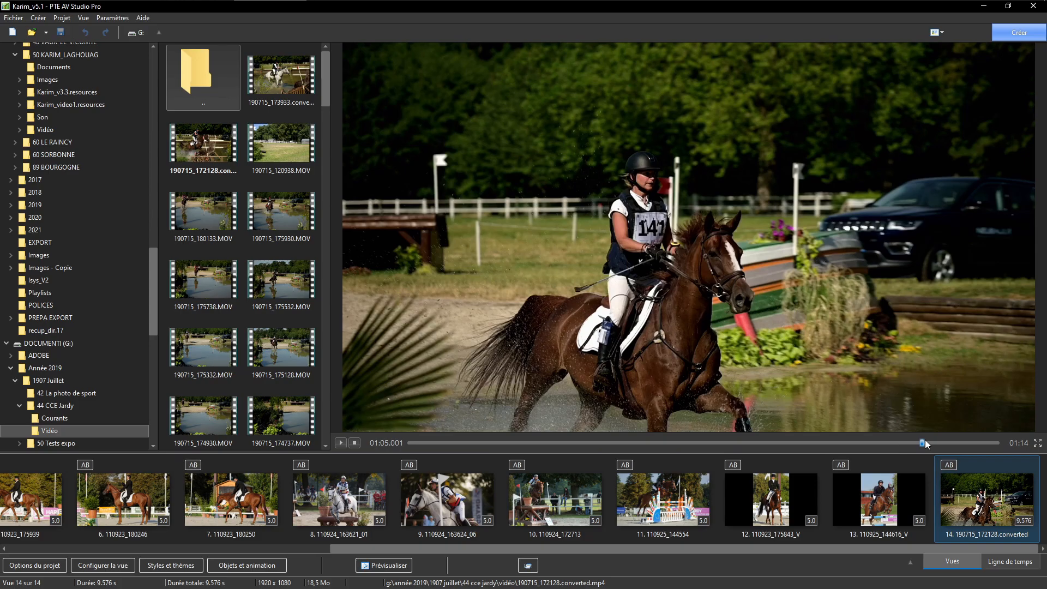
drag(924, 440, 891, 455)
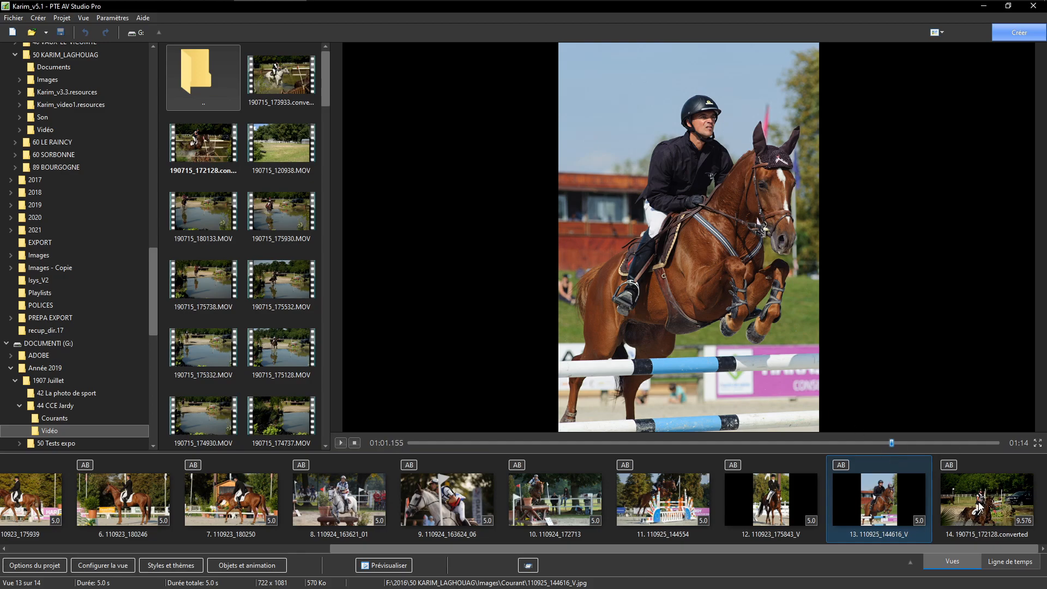
drag(325, 106, 325, 143)
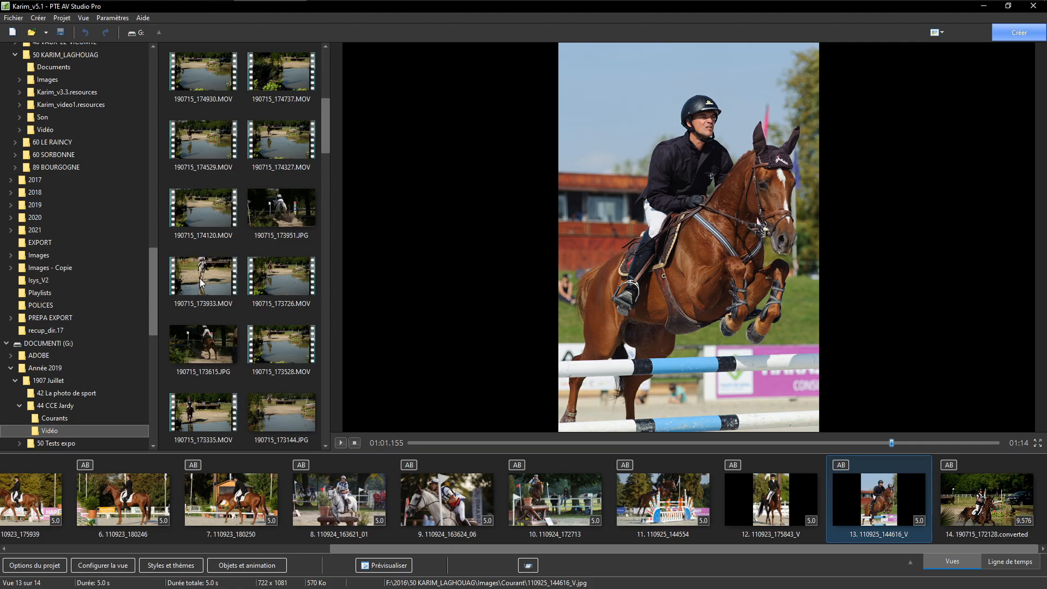
click(199, 281)
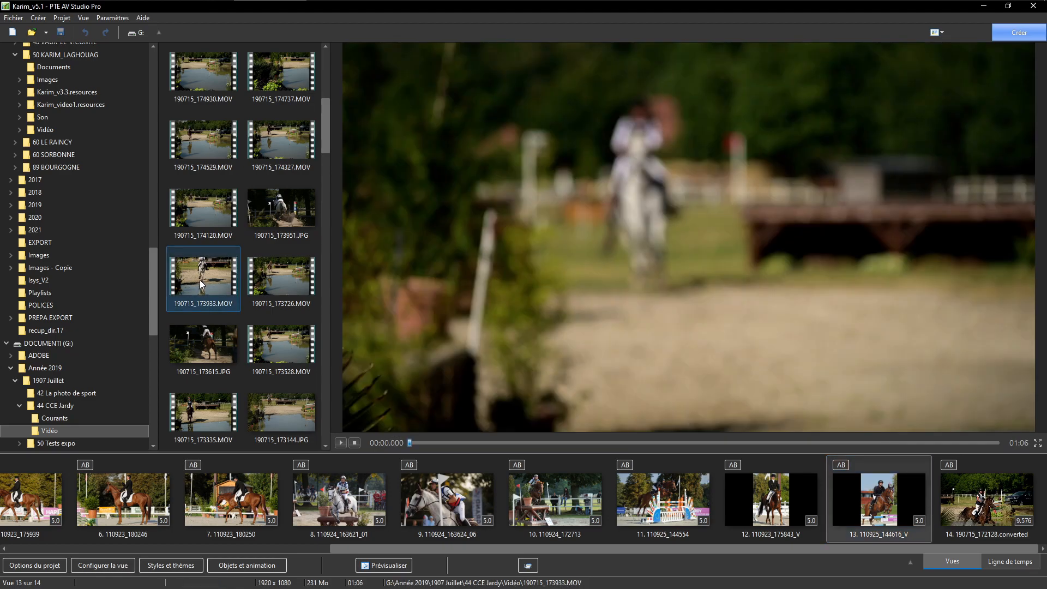
Step: Check 190715_173933.MOV's file info (1:06, 1920 x 1080, H.264, 231 Mo), then reopen its context menu
right_click(201, 276)
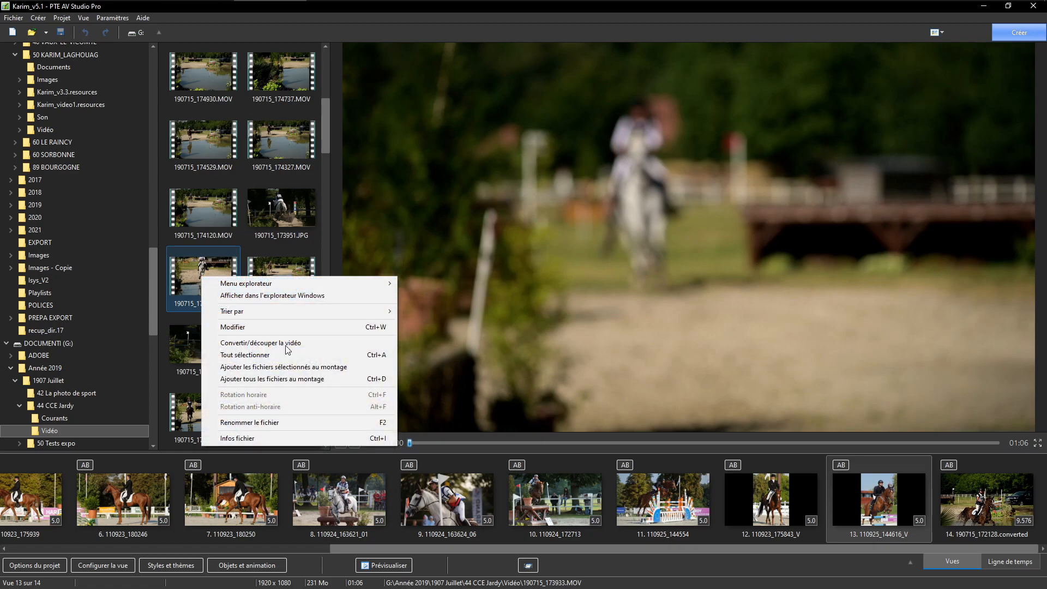
click(259, 439)
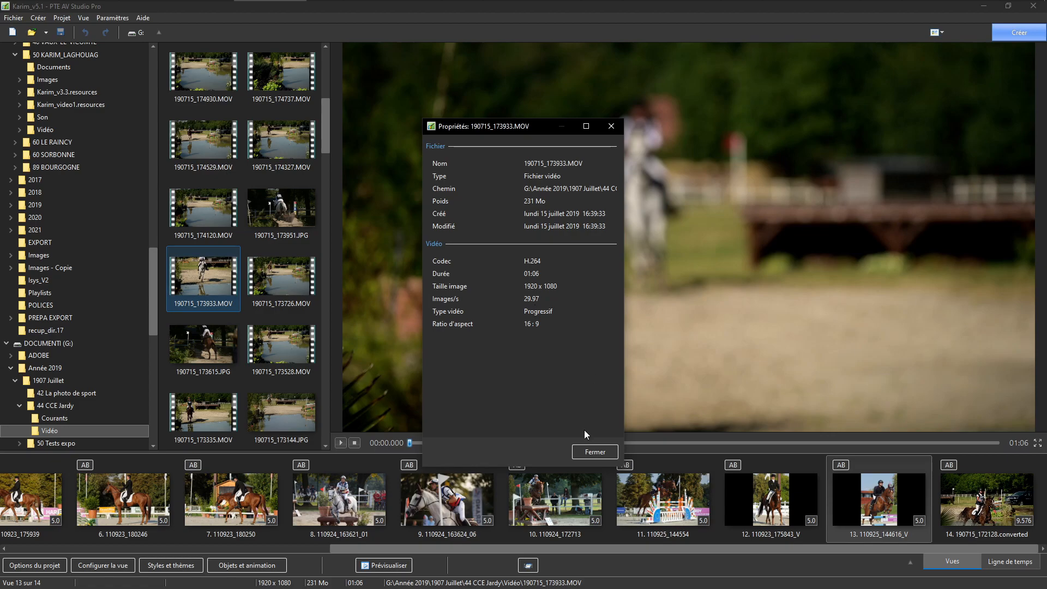
click(598, 453)
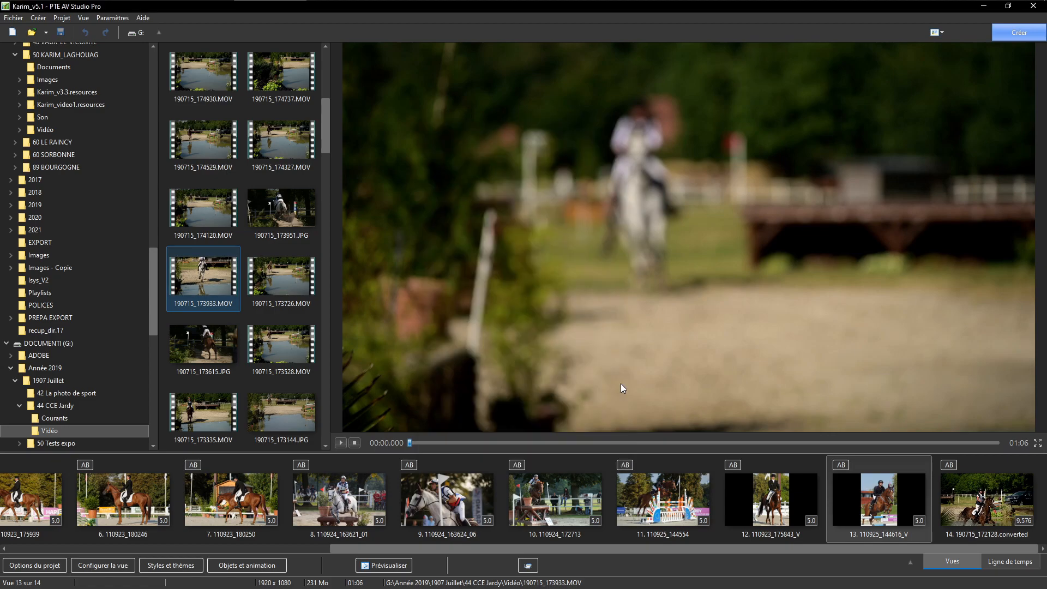
right_click(207, 267)
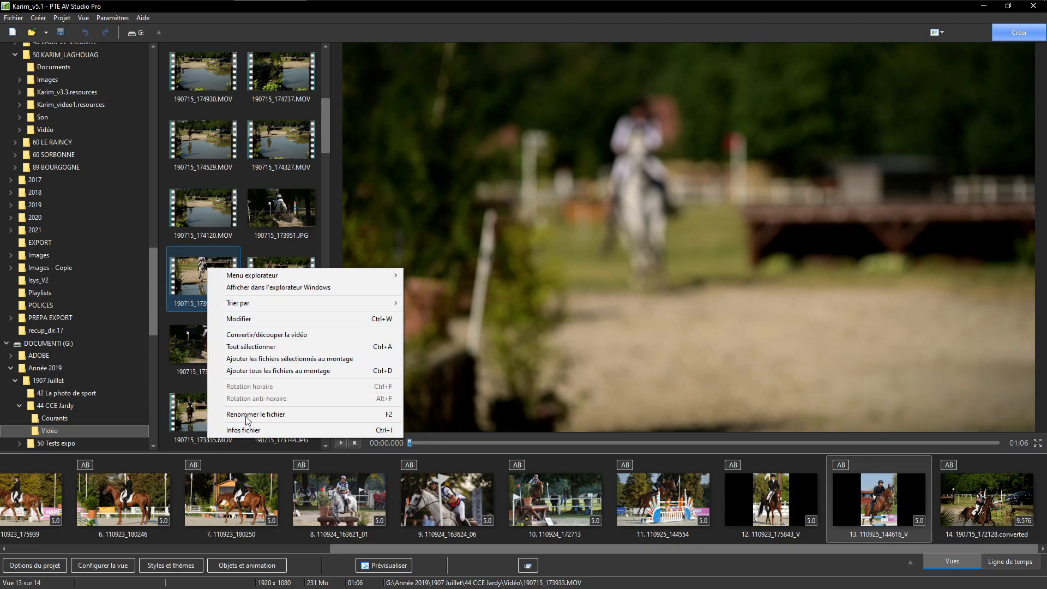
Step: Send 190715_173933.MOV to Convertir/découper la vidéo and enlarge its trim window to full screen
click(253, 335)
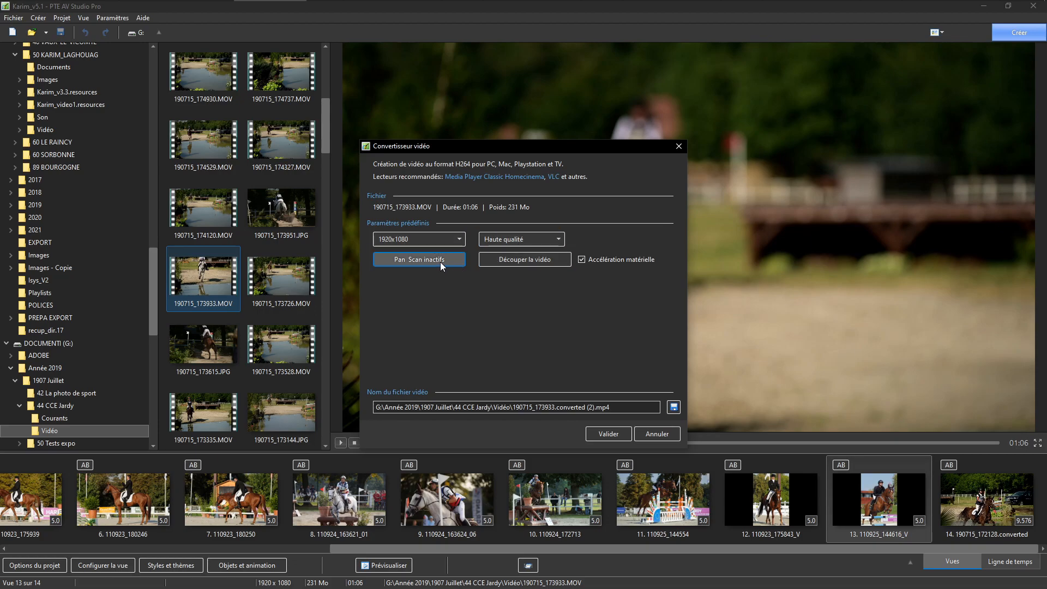
click(523, 259)
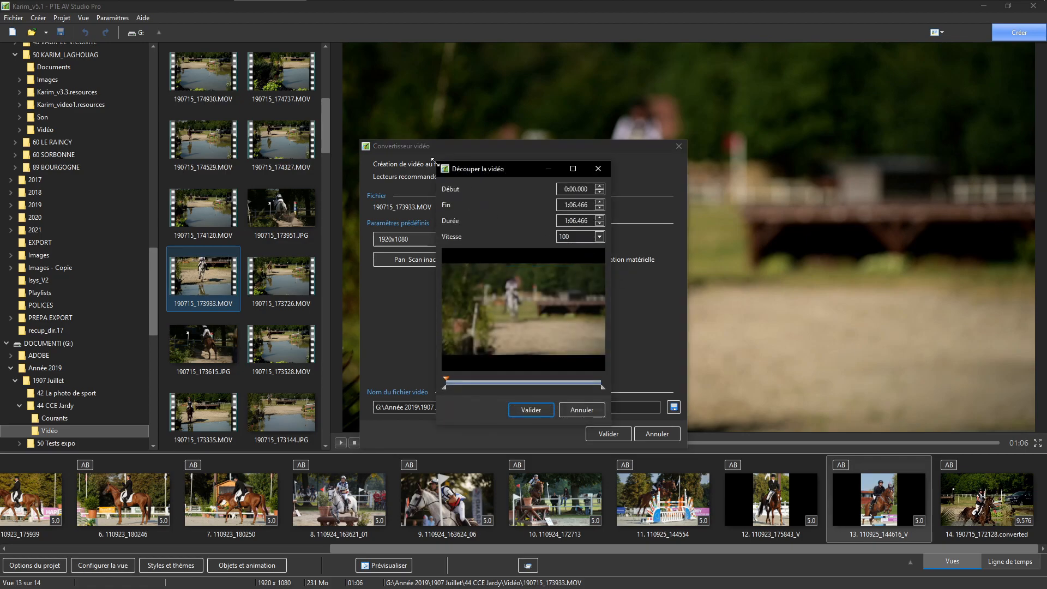
drag(439, 162, 87, 52)
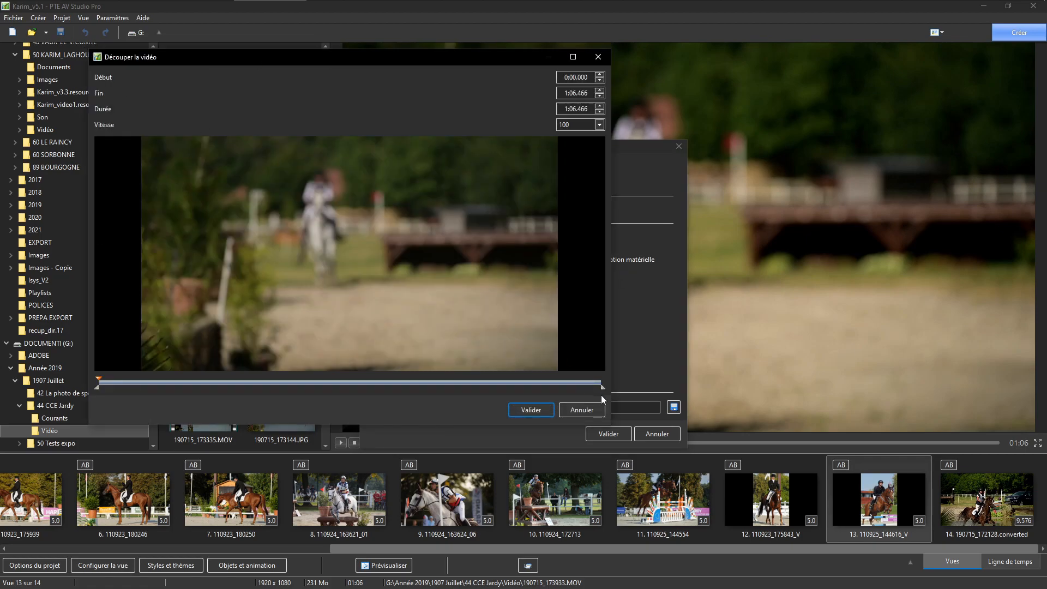
drag(611, 426, 947, 439)
click(909, 57)
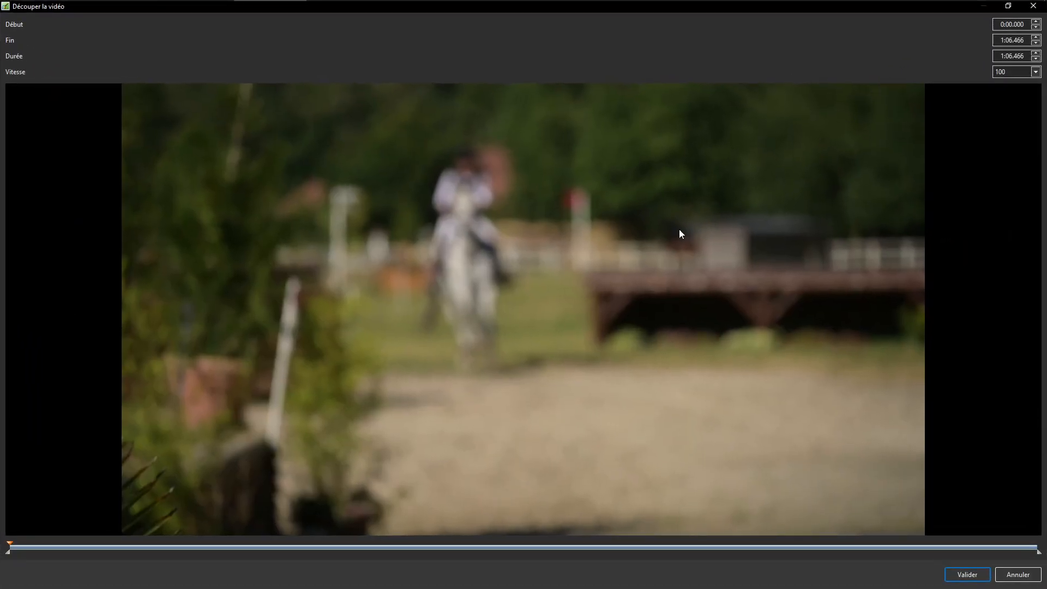
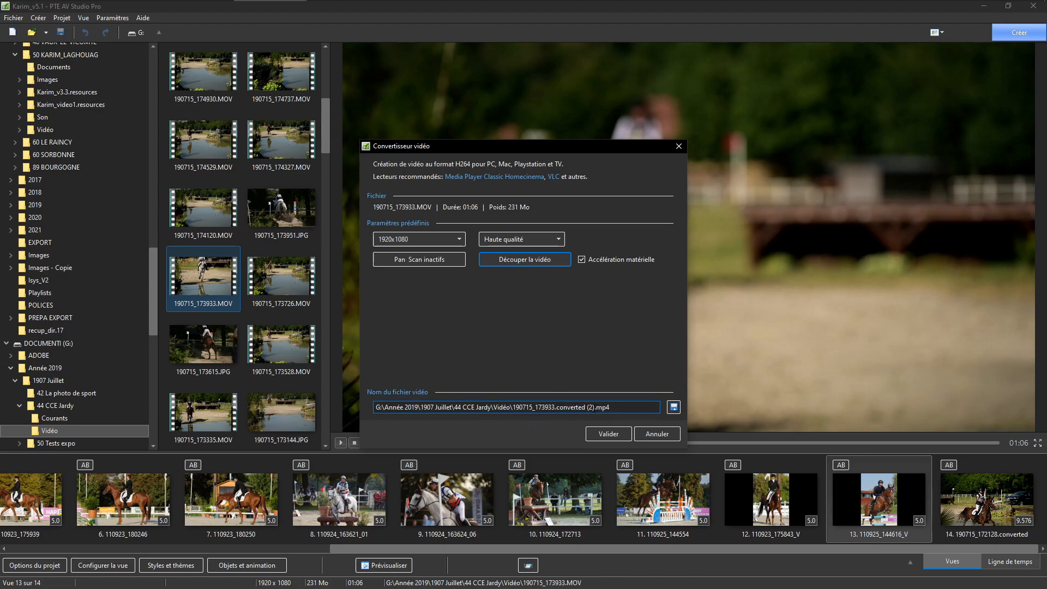
Step: Remove ' (2)' from the output name and encode 190715_173933.converted.mp4, overwriting the existing file
key(ctrl+a)
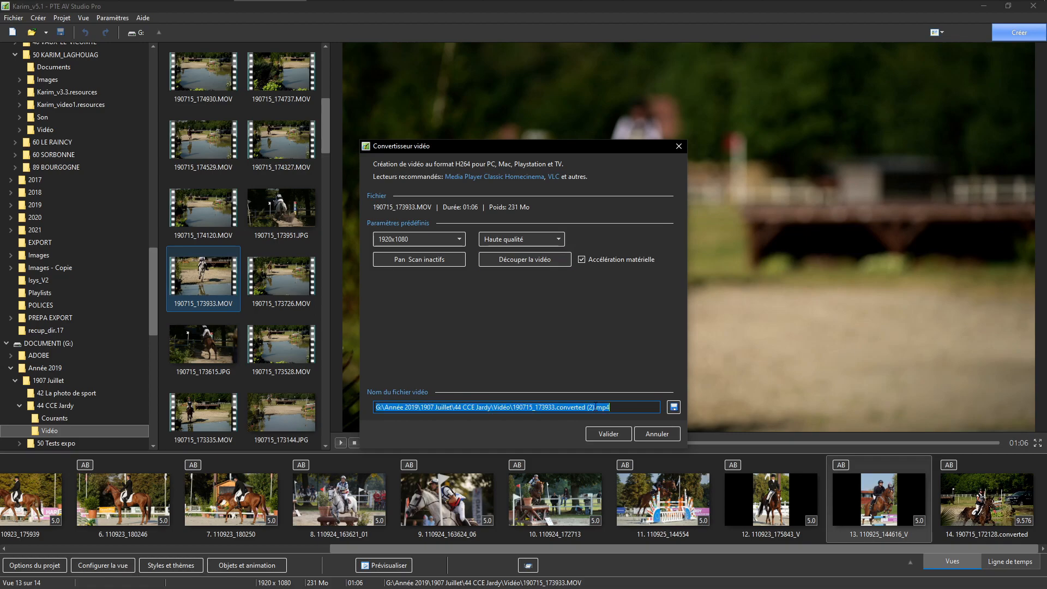
click(594, 408)
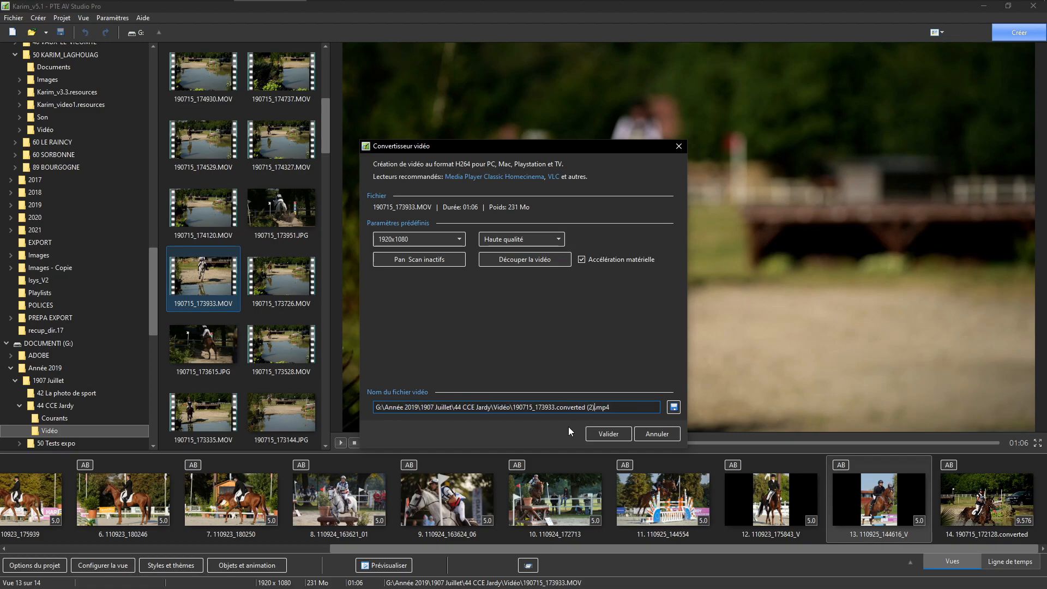
key(BackSpace)
key(BackSpace)
click(610, 434)
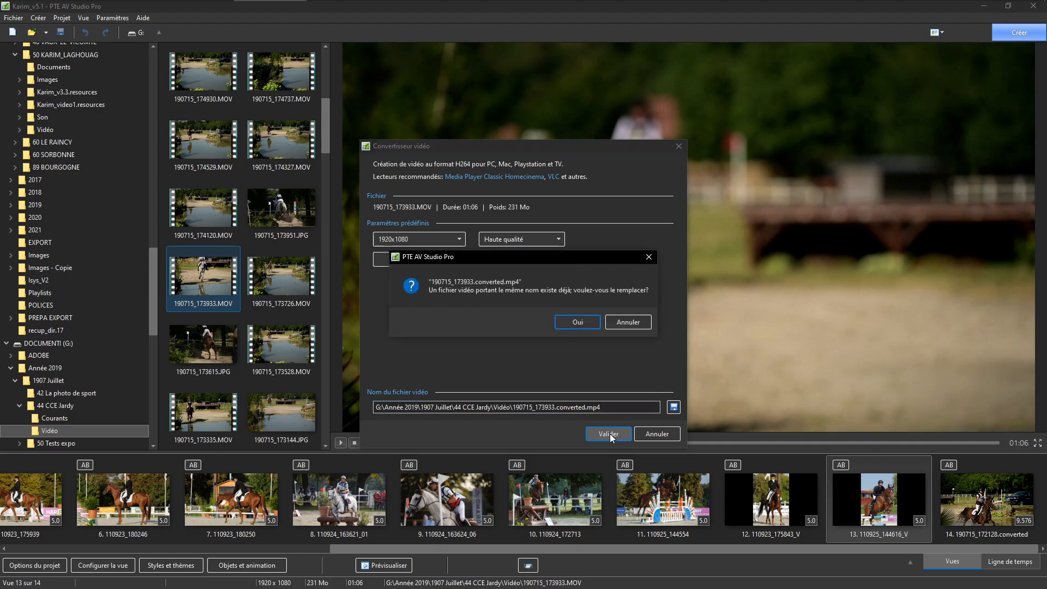
click(577, 322)
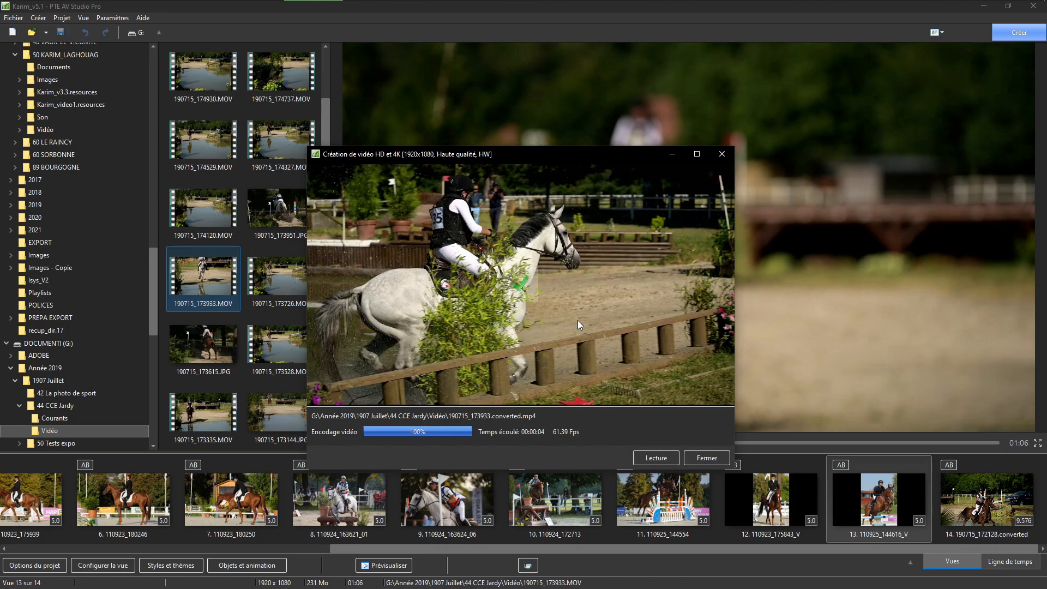
click(706, 458)
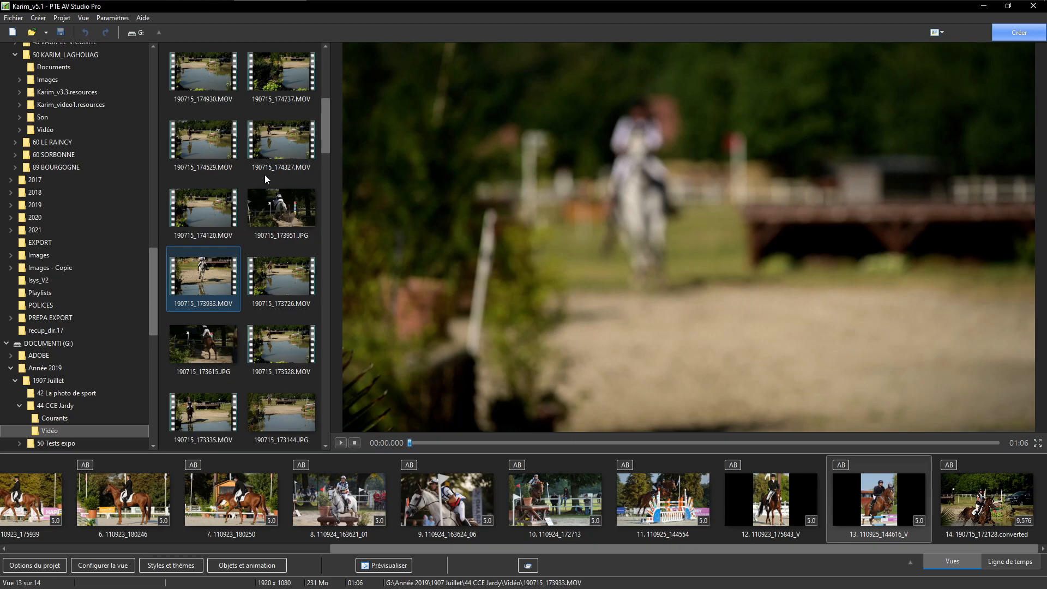
Step: Add 190715_173933.MOV after slide 13 and open slide 14 in Objets et animation
drag(192, 286, 948, 506)
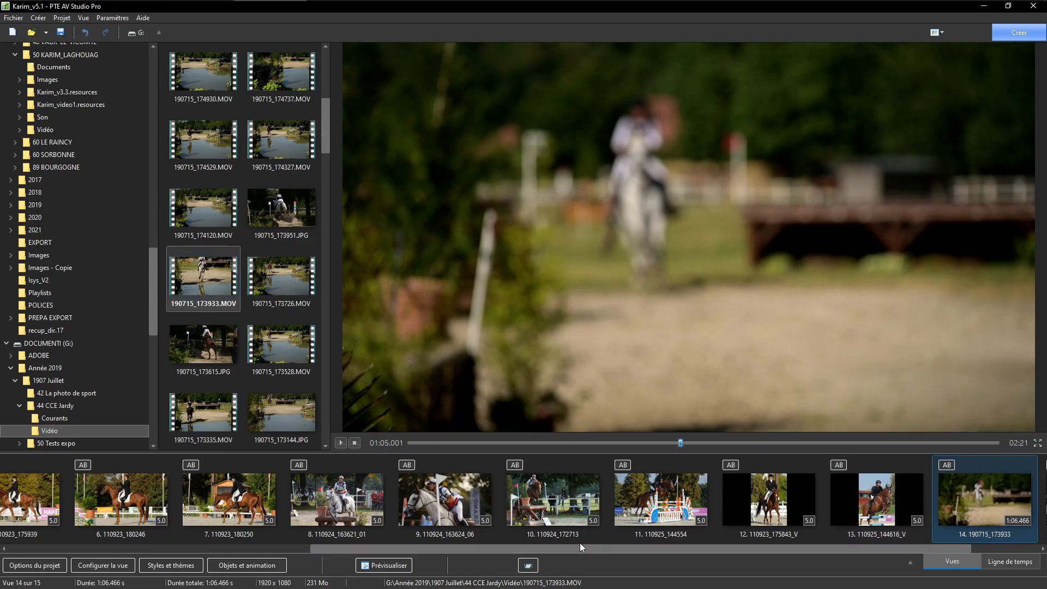
drag(440, 547, 746, 562)
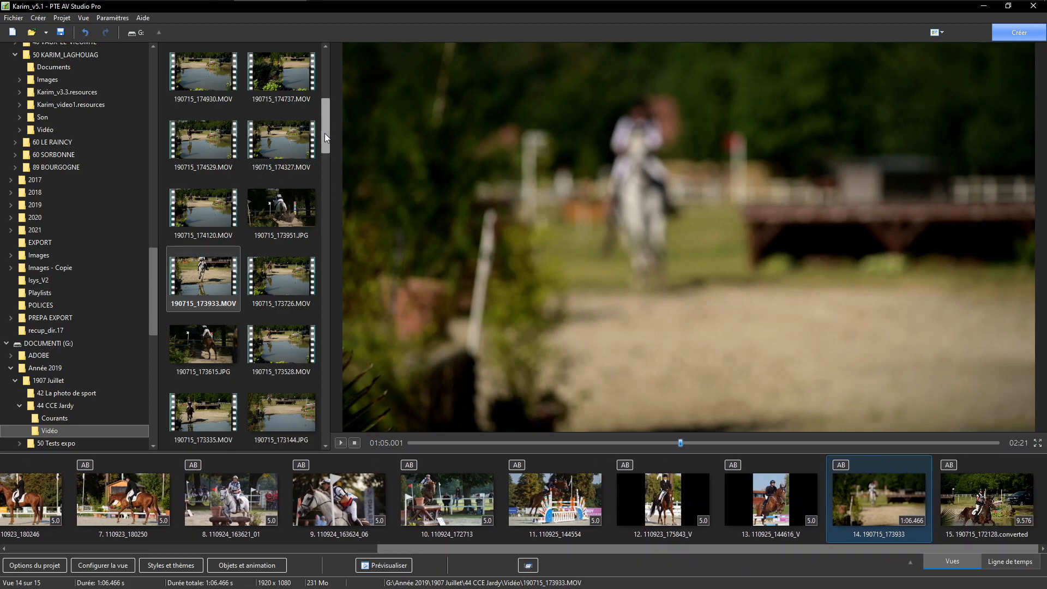
drag(325, 133, 926, 520)
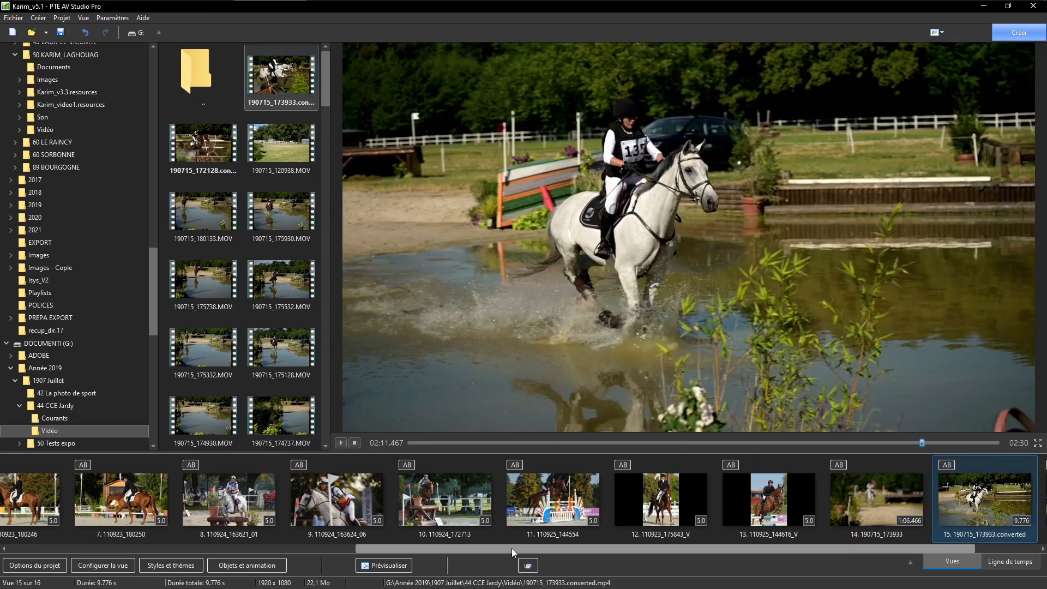
drag(511, 548, 800, 567)
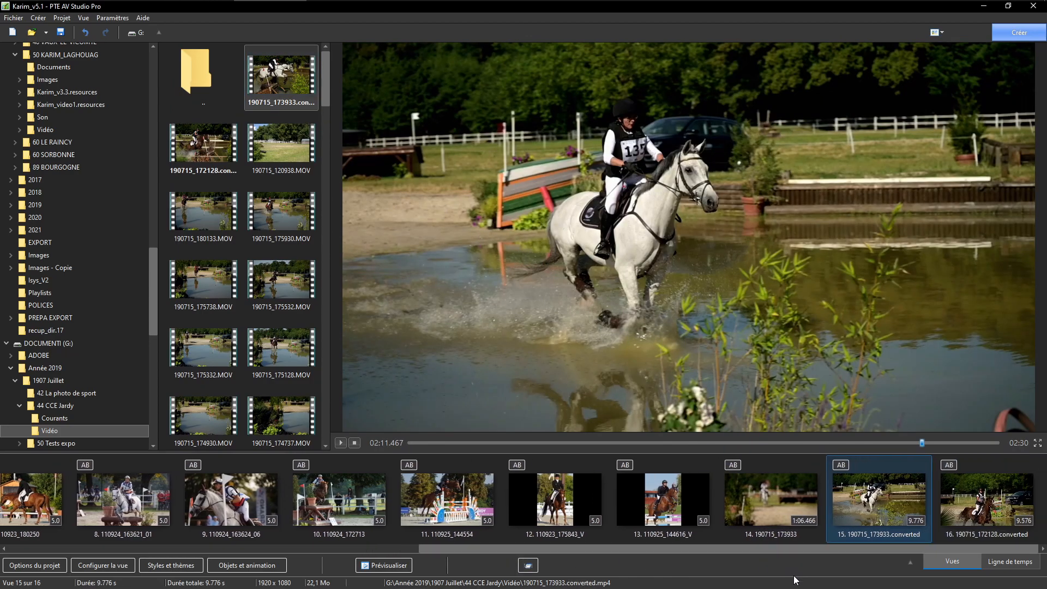
click(777, 510)
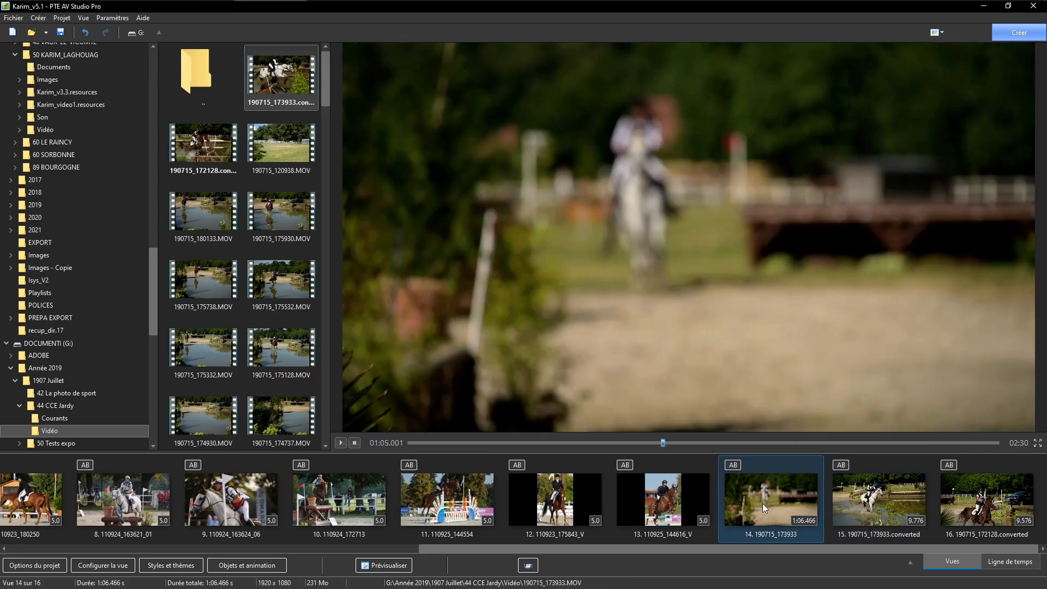
double_click(762, 503)
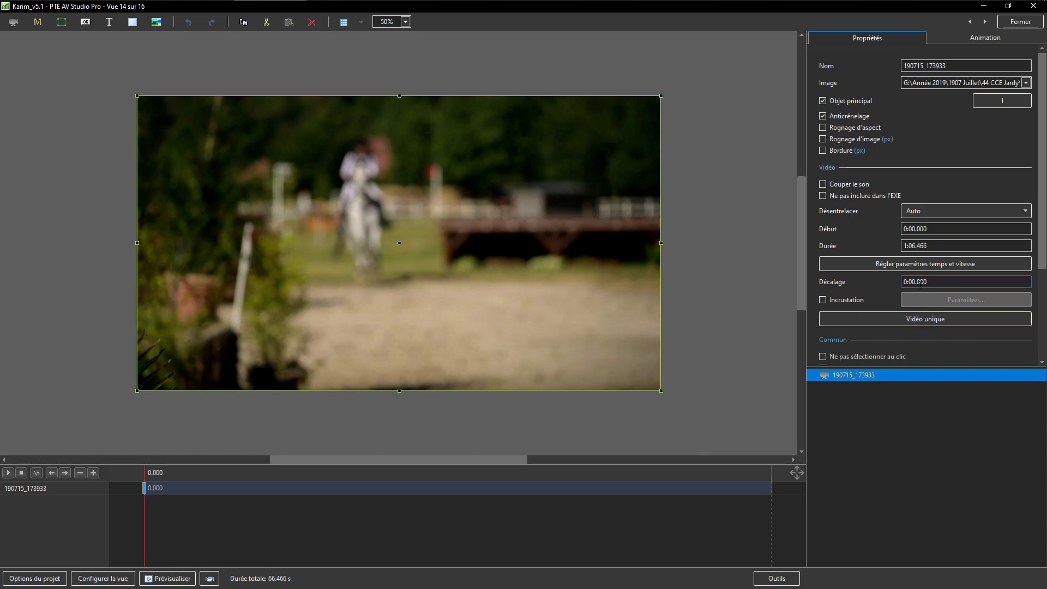
Step: Trim slide 14's video to start at 0:17.075 with a 0:10.125 duration
click(924, 264)
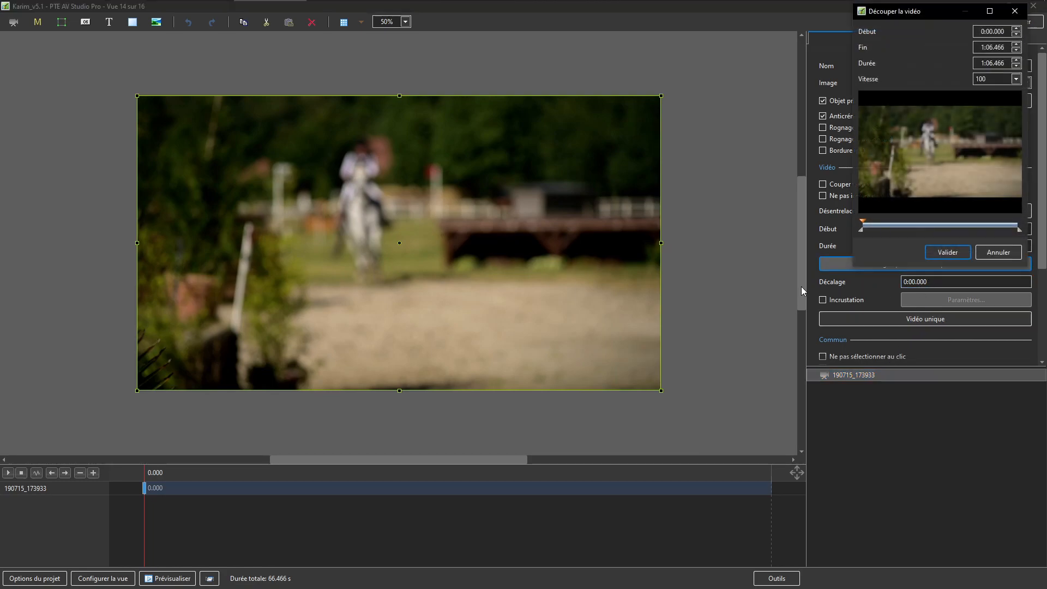
click(990, 11)
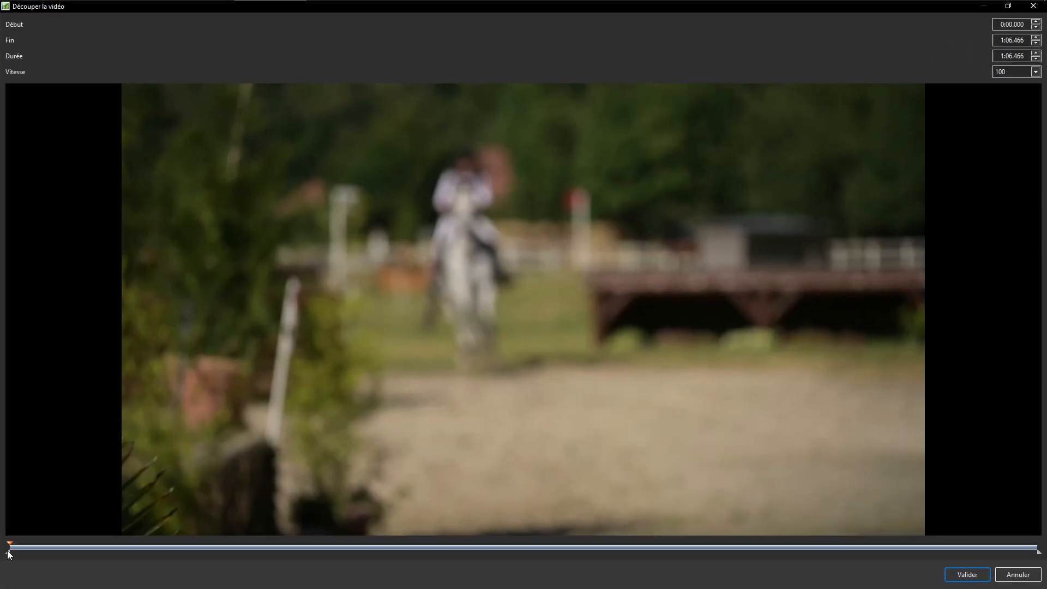
mouse_move(8, 554)
mouse_down()
mouse_move(336, 568)
mouse_move(274, 582)
mouse_up()
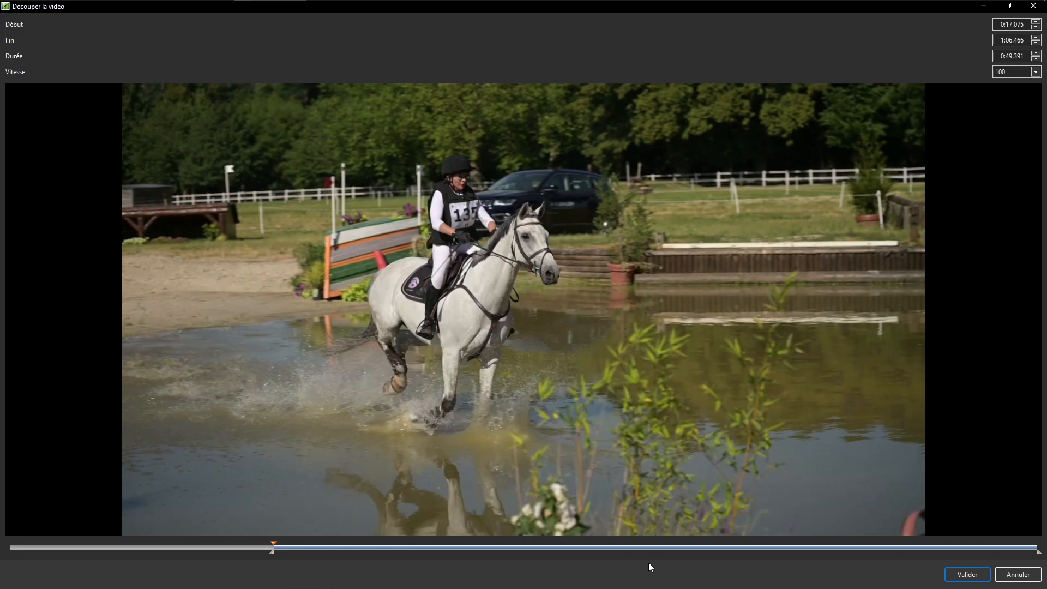
drag(1041, 556, 430, 559)
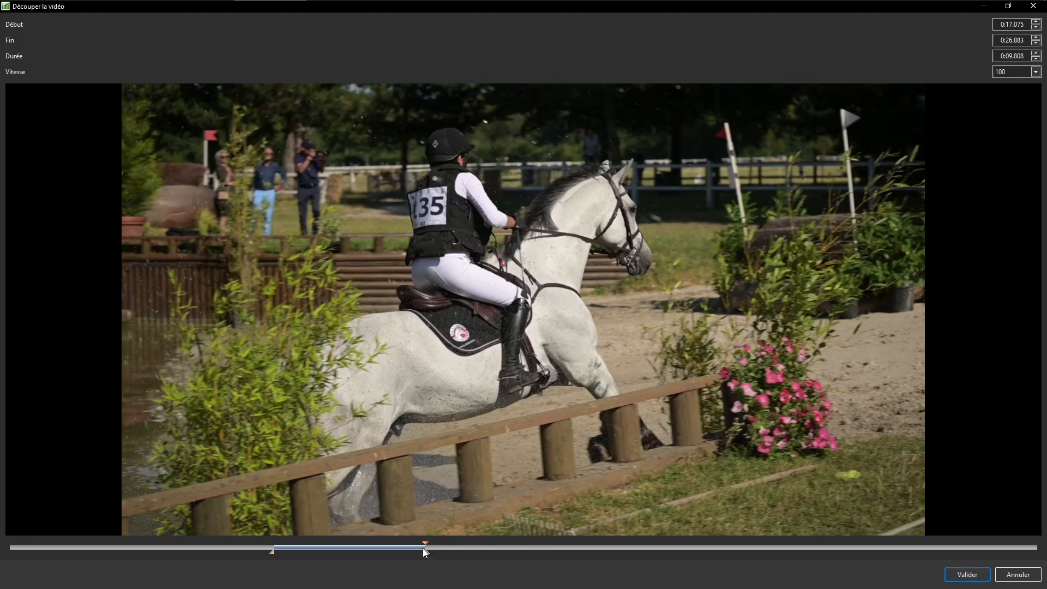
drag(425, 551, 431, 552)
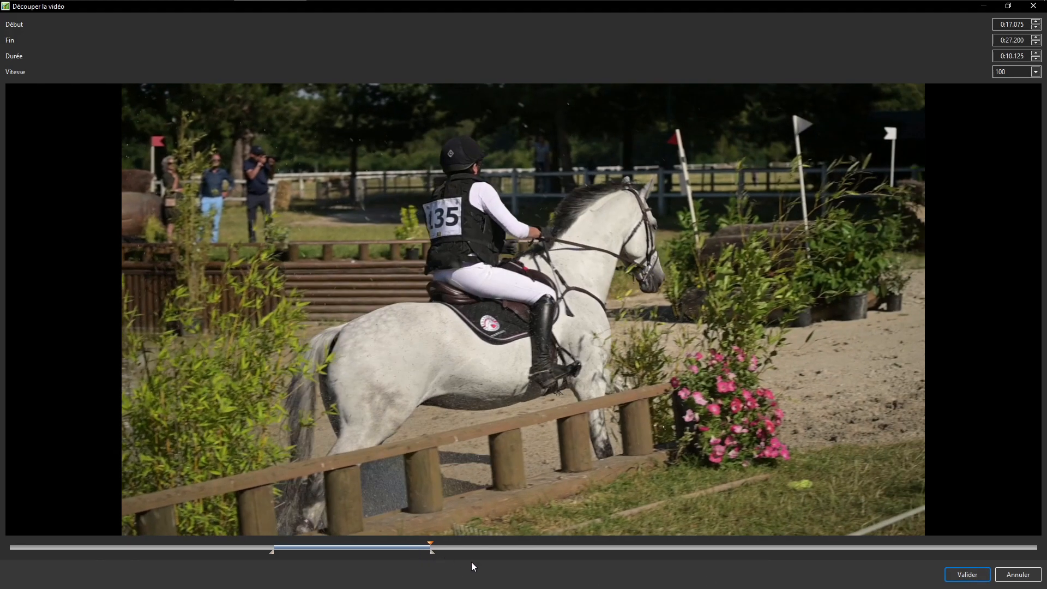
click(960, 575)
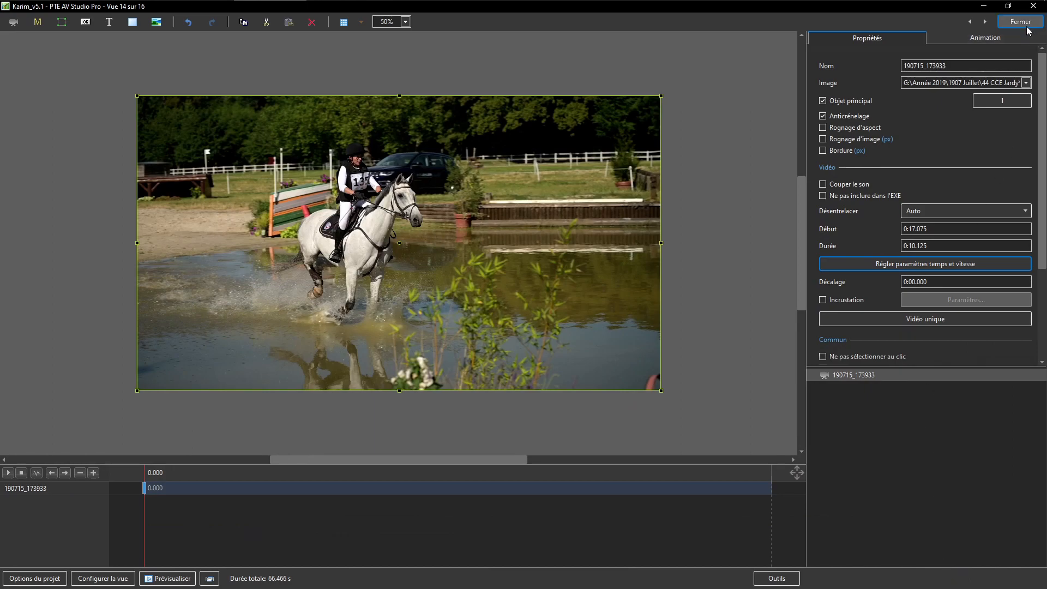
Step: Change slide 14's duration from 1:06.46 to 10.0 seconds and close the slide editor
click(90, 579)
click(368, 77)
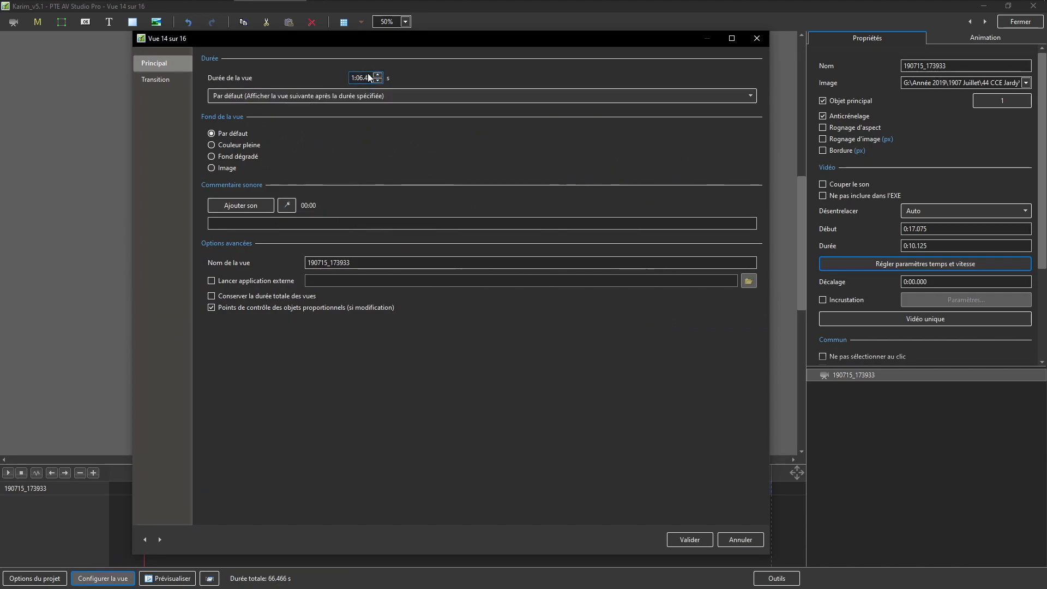
double_click(362, 78)
text(10.0)
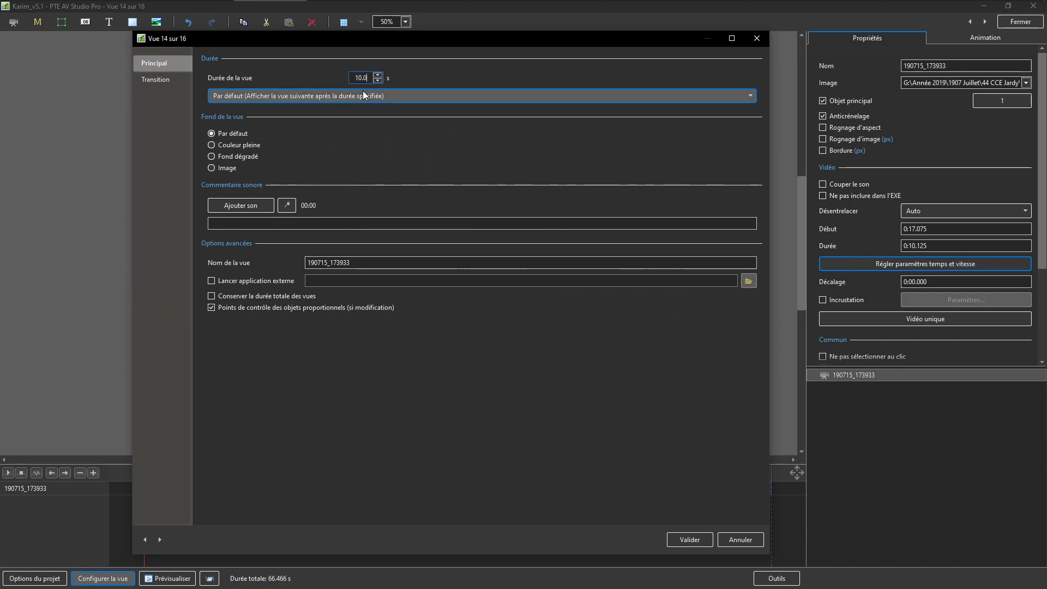
click(693, 541)
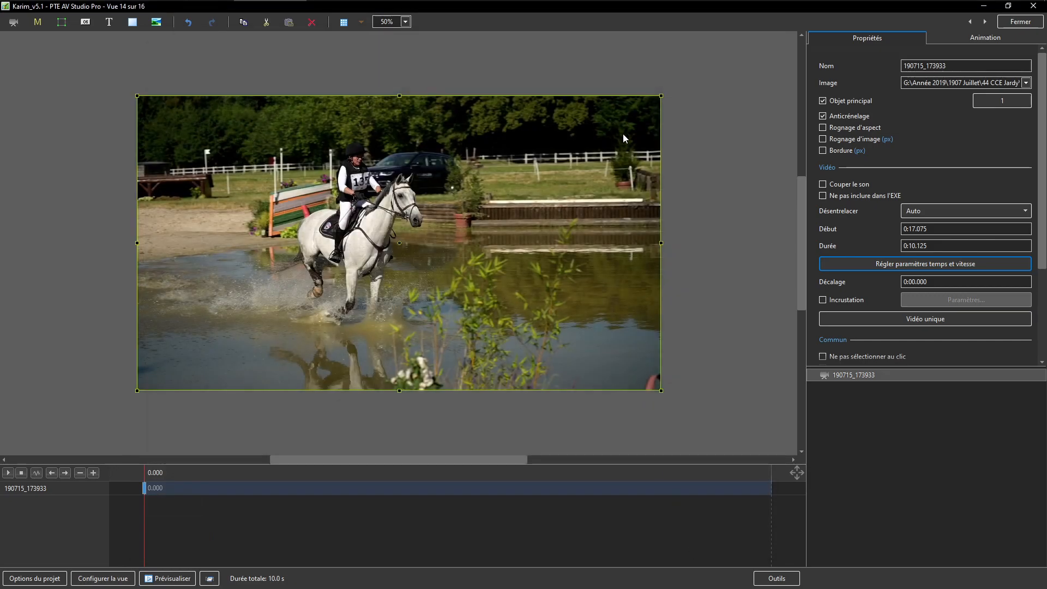
click(1018, 22)
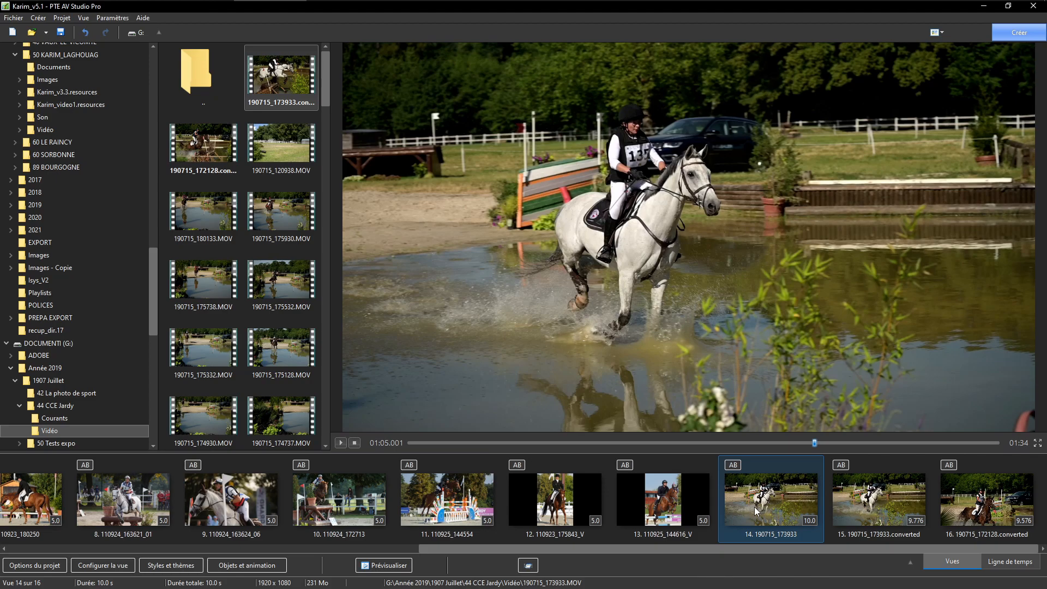
click(527, 566)
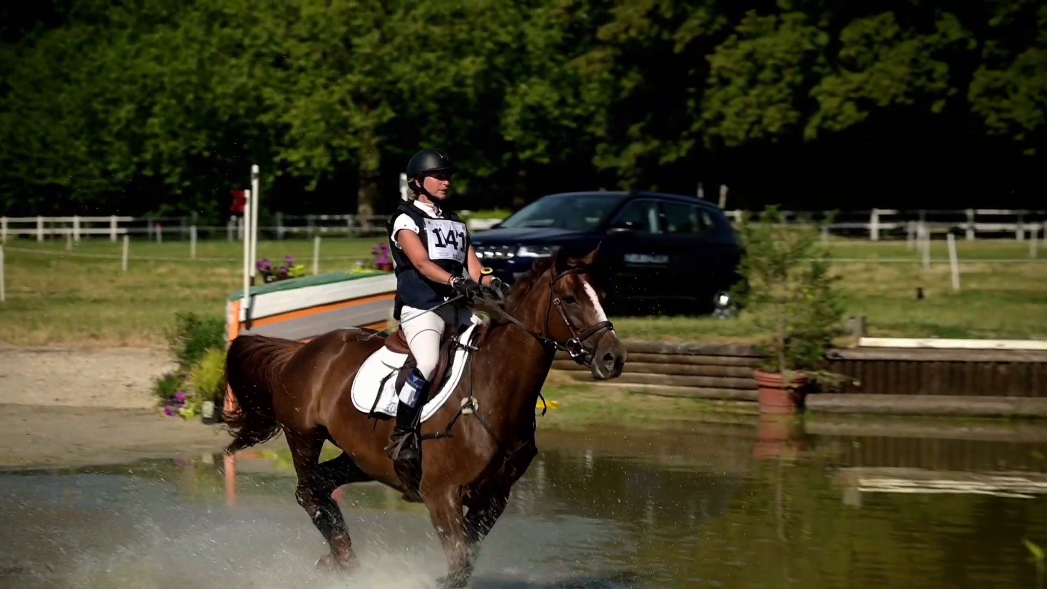
mouse_move(695, 299)
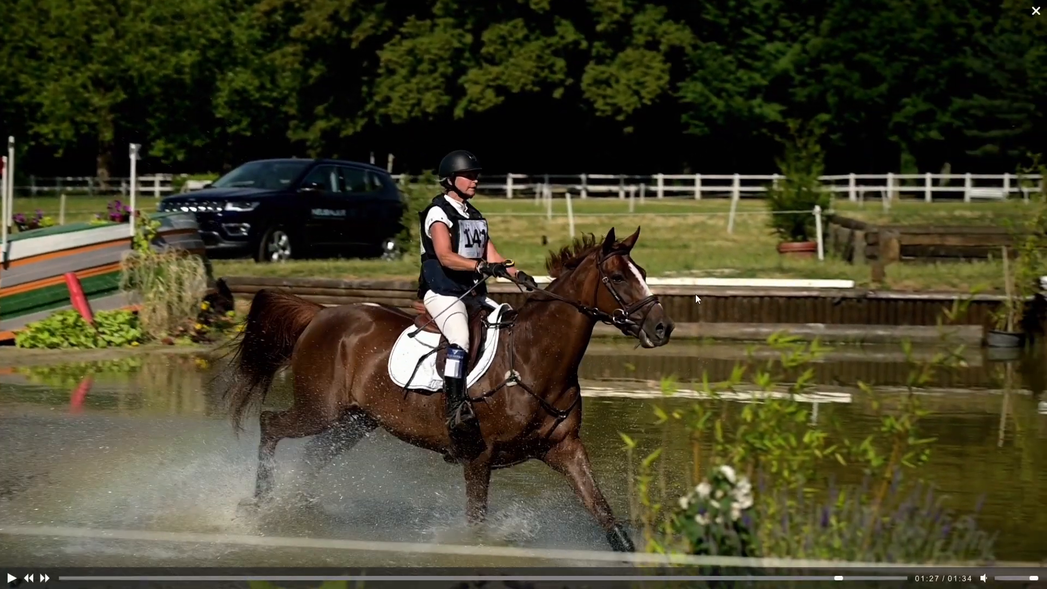
click(1034, 11)
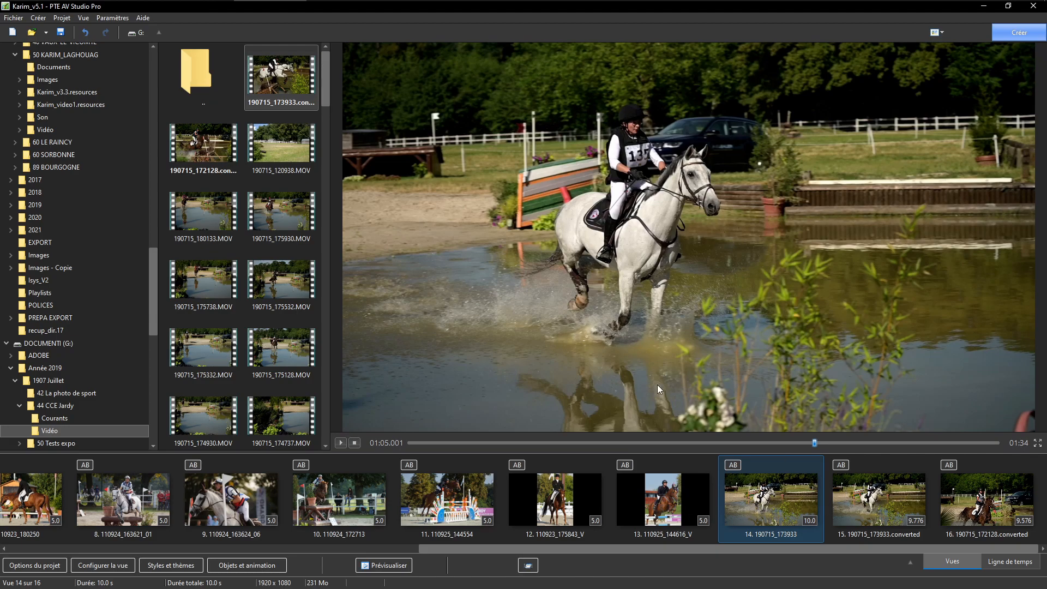
Step: Compare the original and converted 190715_173933 clips by previewing and scrubbing each to the jump
click(882, 500)
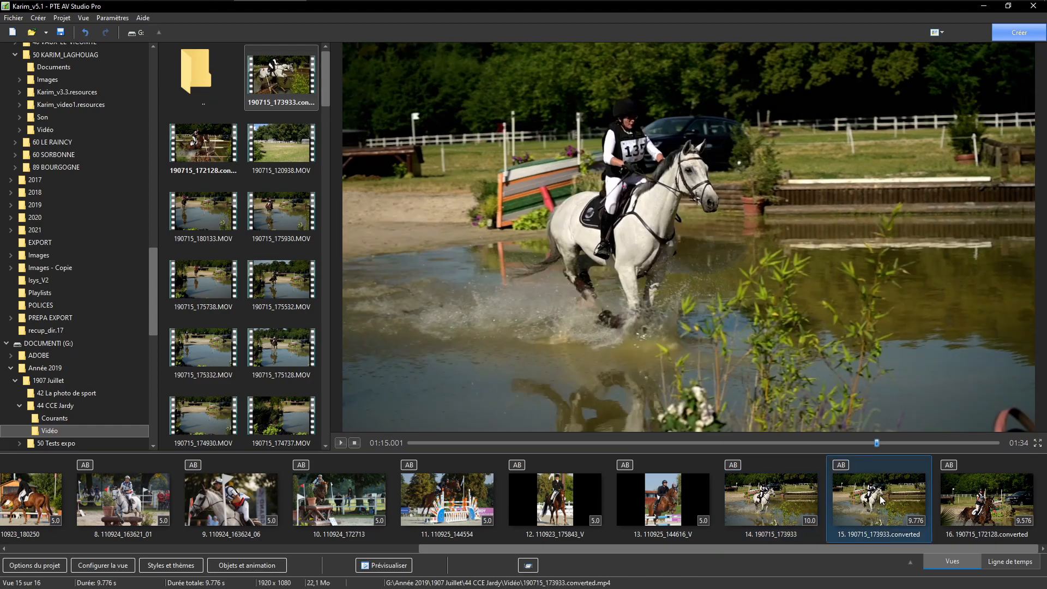
click(766, 497)
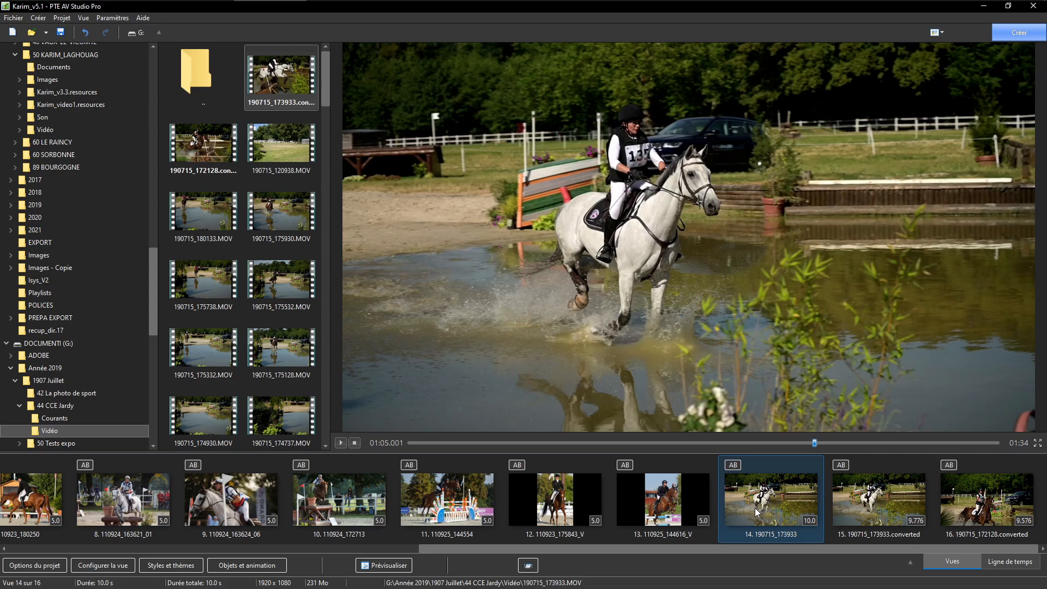
click(863, 510)
click(753, 500)
click(864, 501)
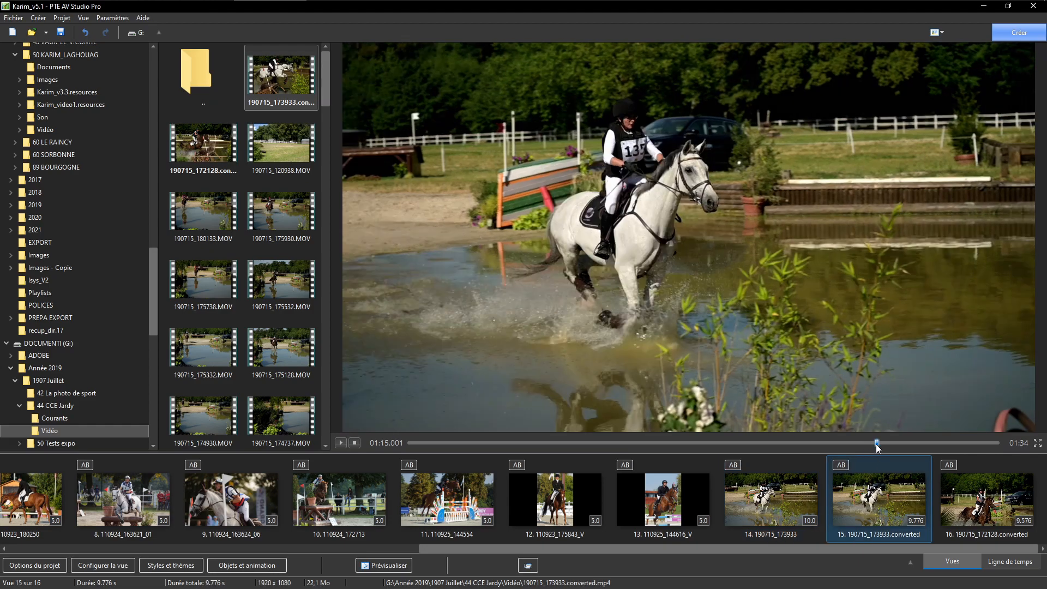
drag(877, 443, 909, 449)
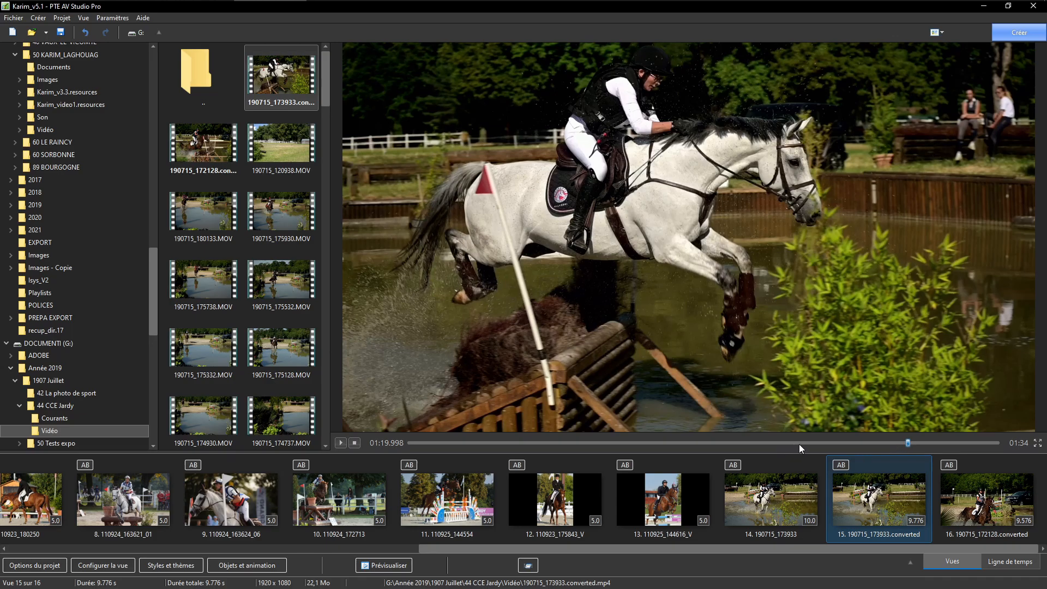
key(Left)
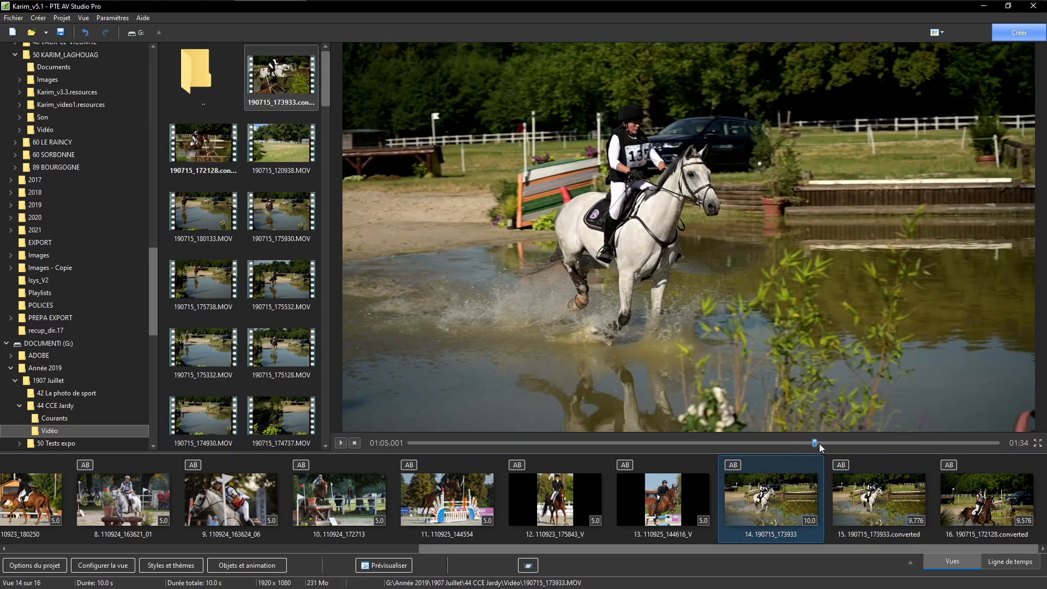
drag(816, 441, 839, 439)
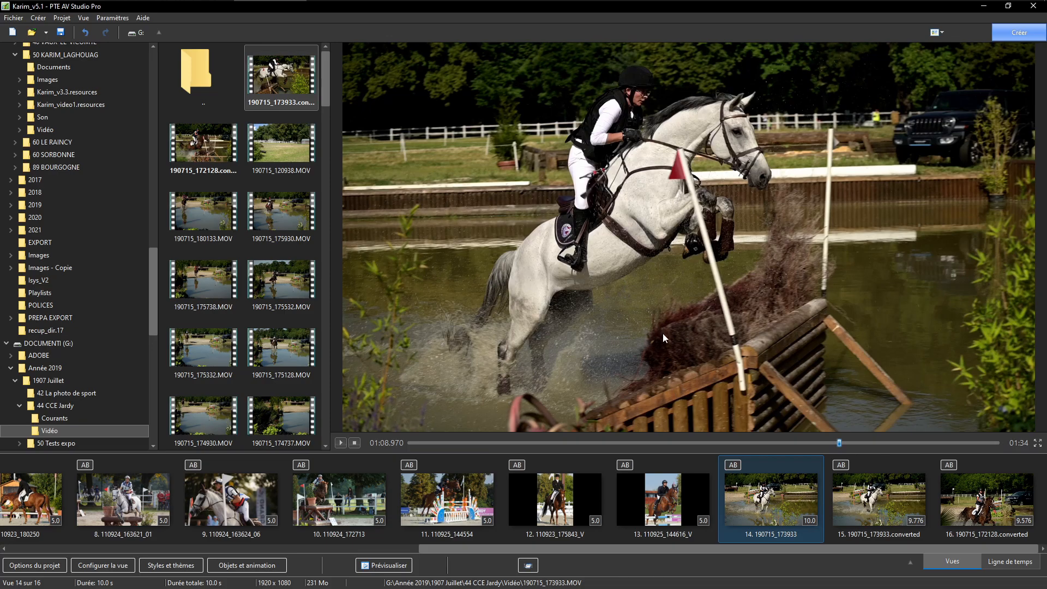
click(872, 511)
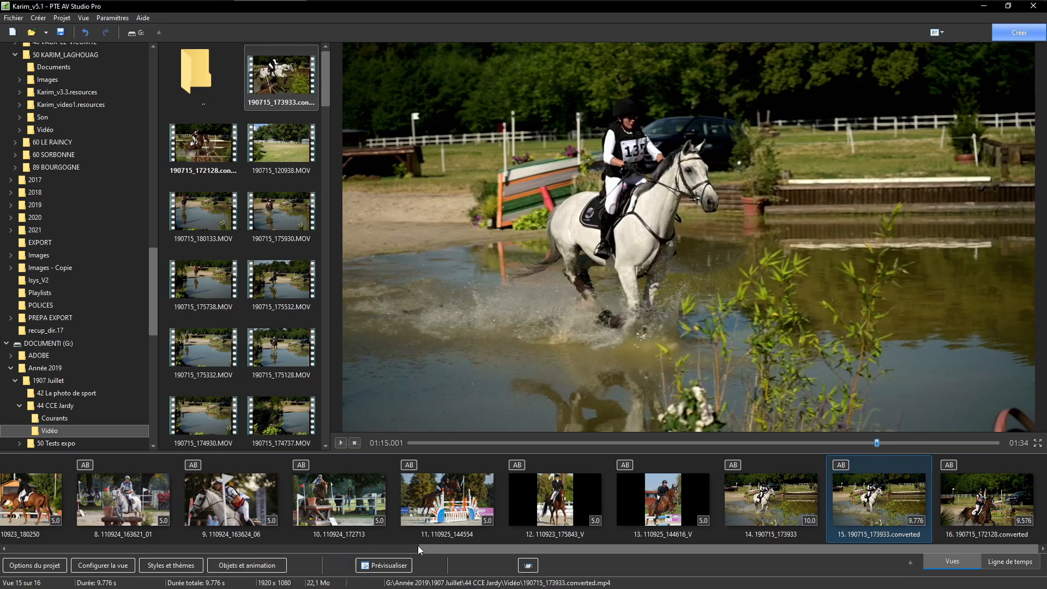
Step: Delete the original 190715_173933.MOV slide and the 190715_172128 converted slide
click(775, 502)
key(Delete)
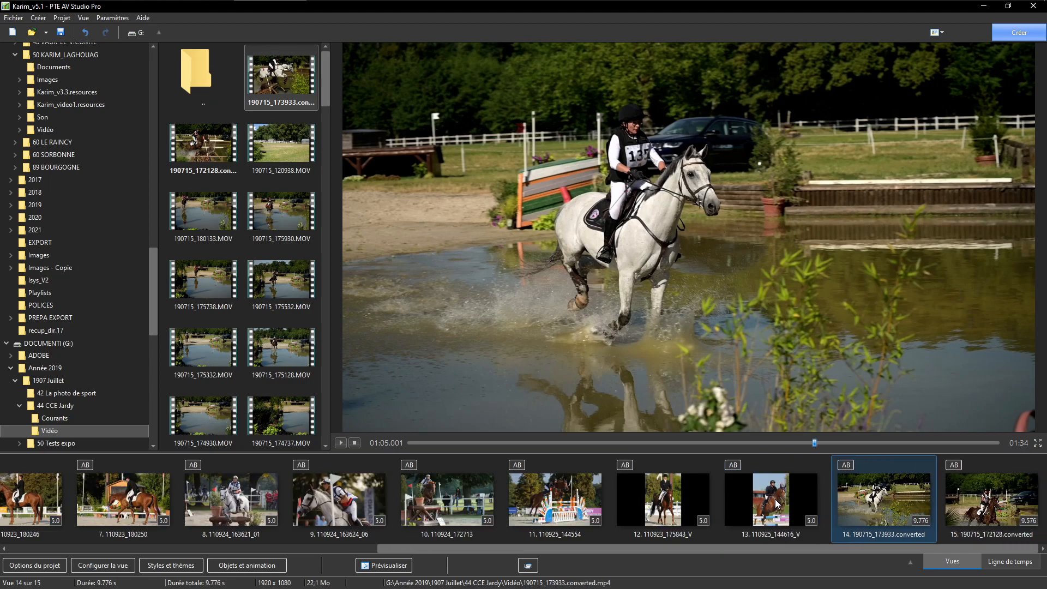
click(988, 500)
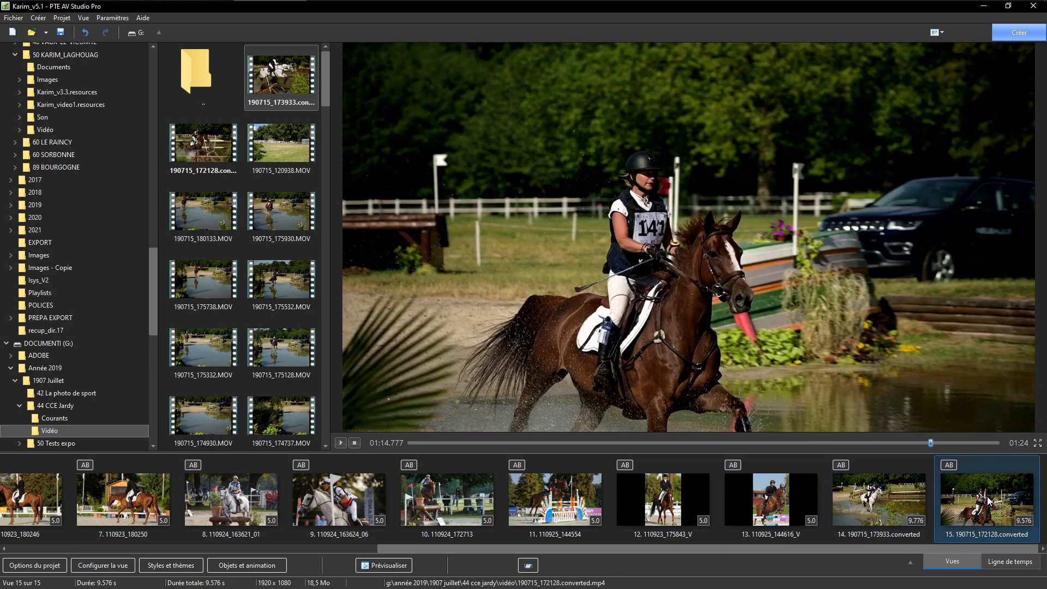
key(Delete)
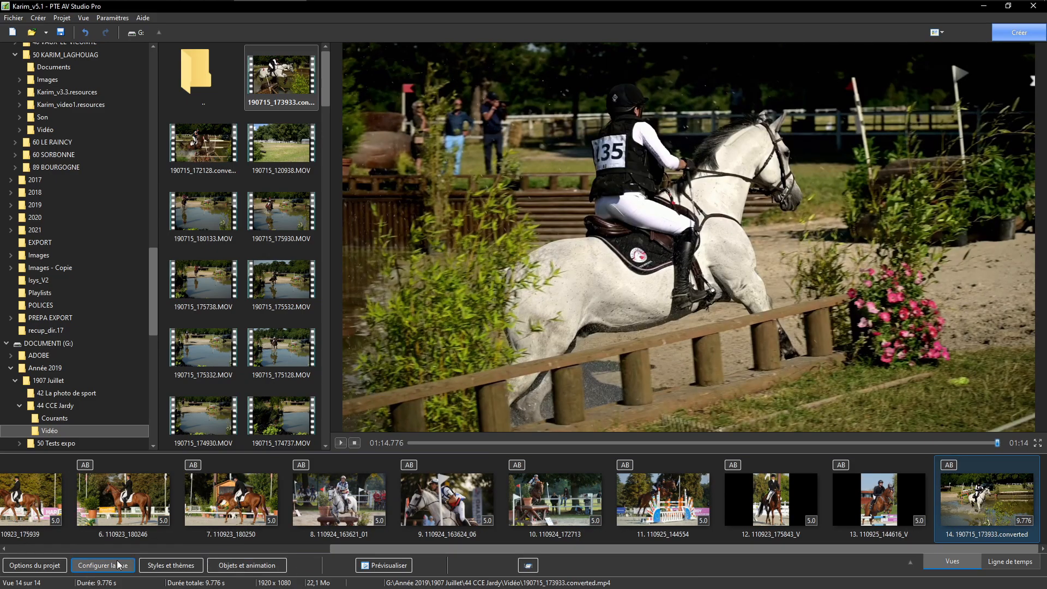
drag(448, 548, 20, 558)
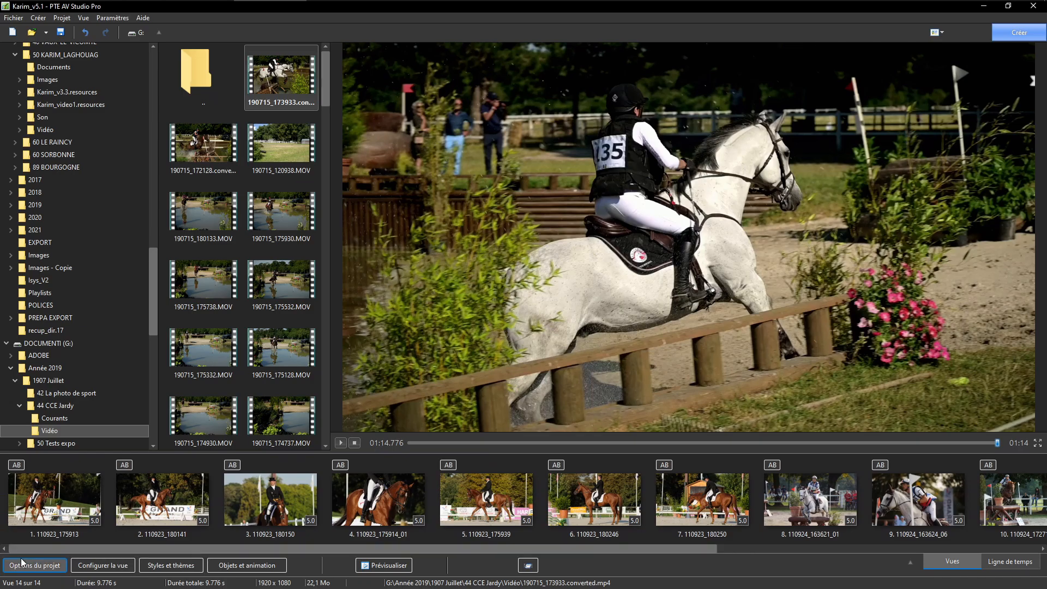
Step: Apply the Album_Photo_2021 style to all 14 selected slides
click(46, 492)
key(ctrl+a)
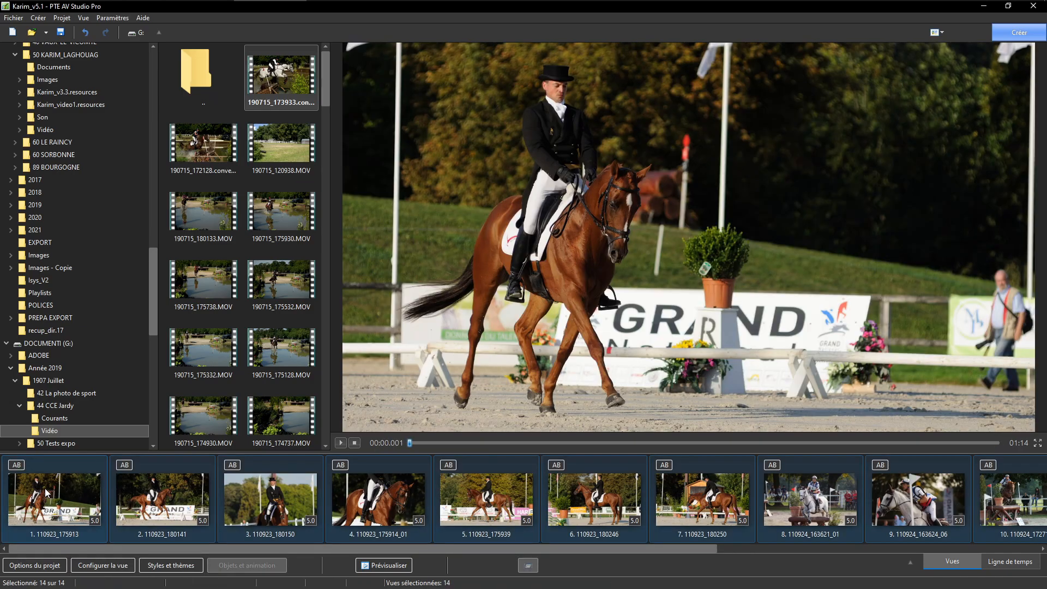
click(174, 565)
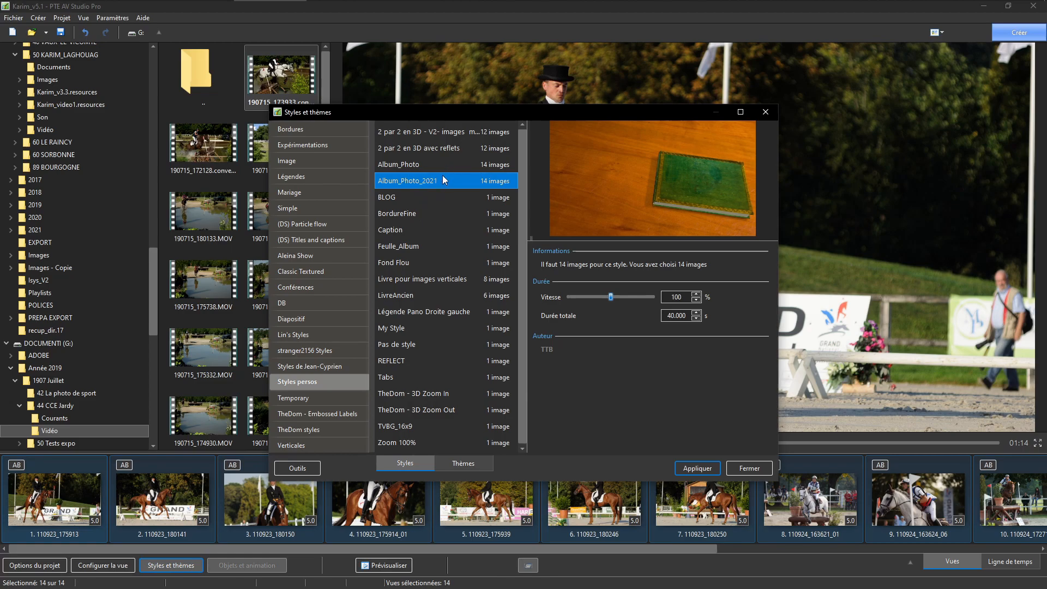
click(697, 467)
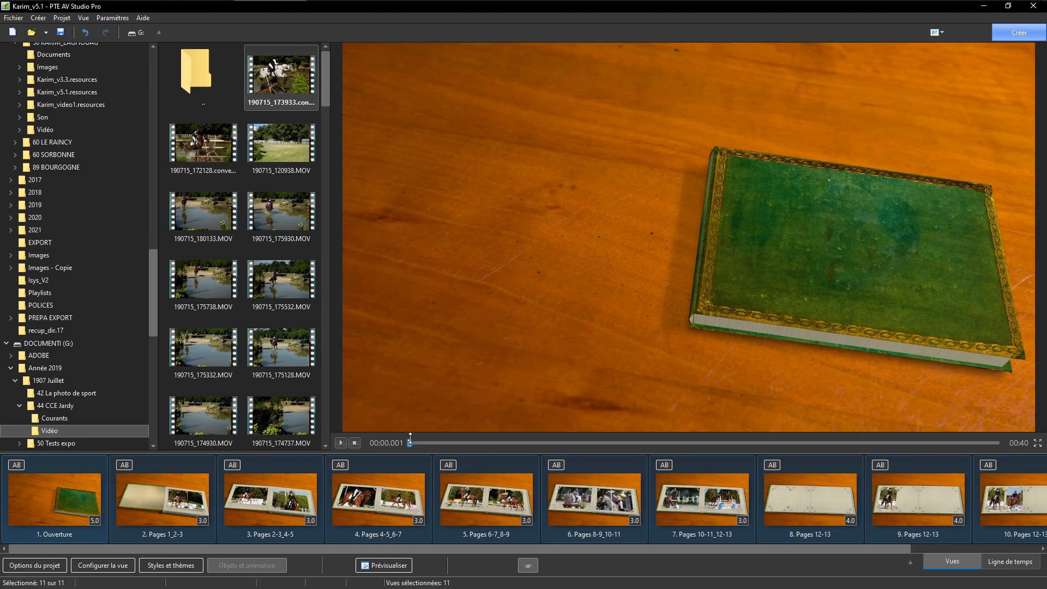
drag(408, 442, 739, 450)
click(340, 442)
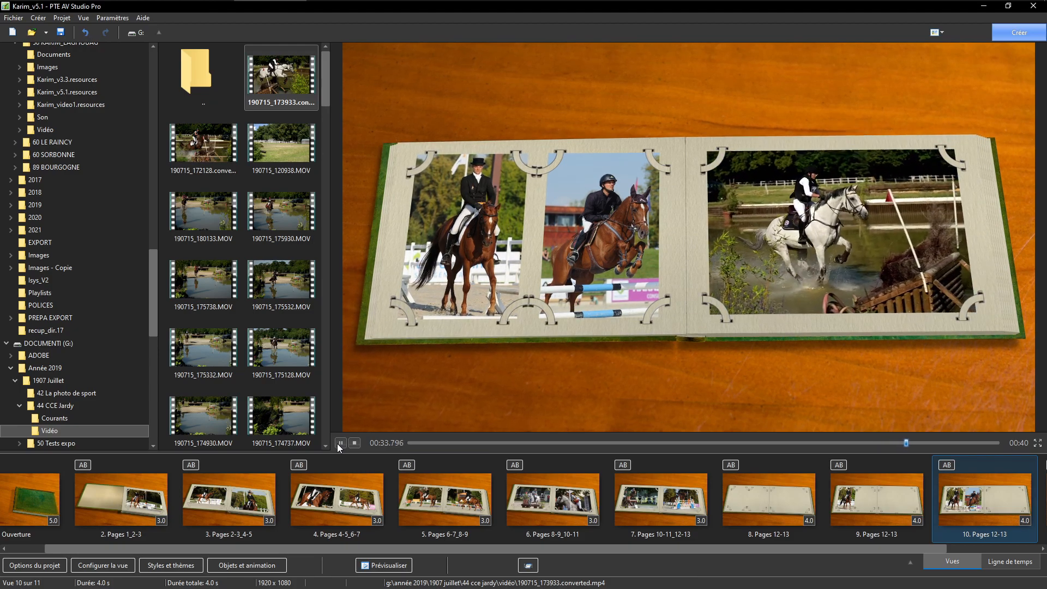
click(340, 443)
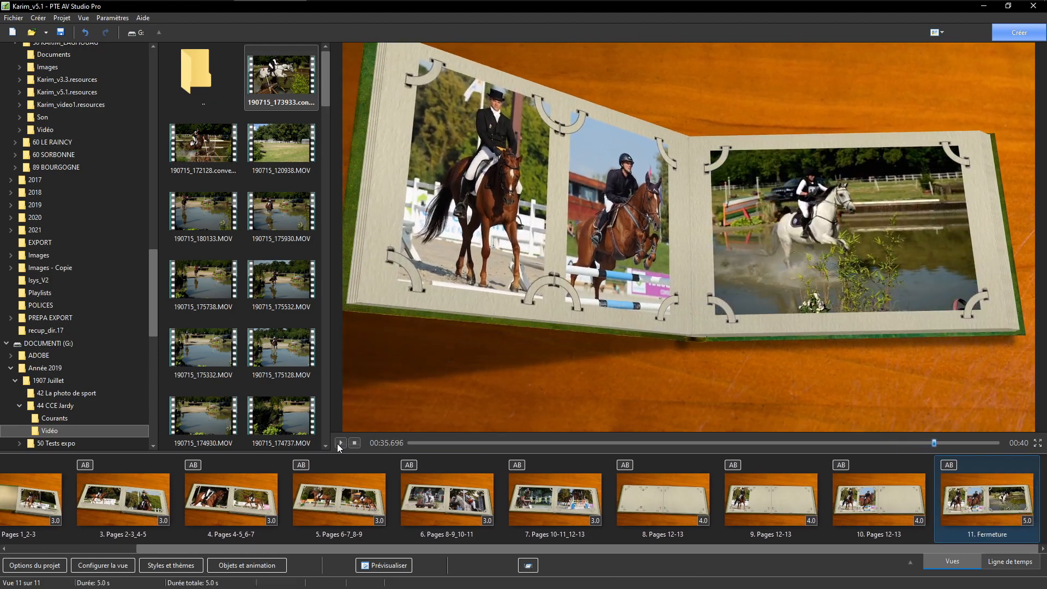
click(878, 498)
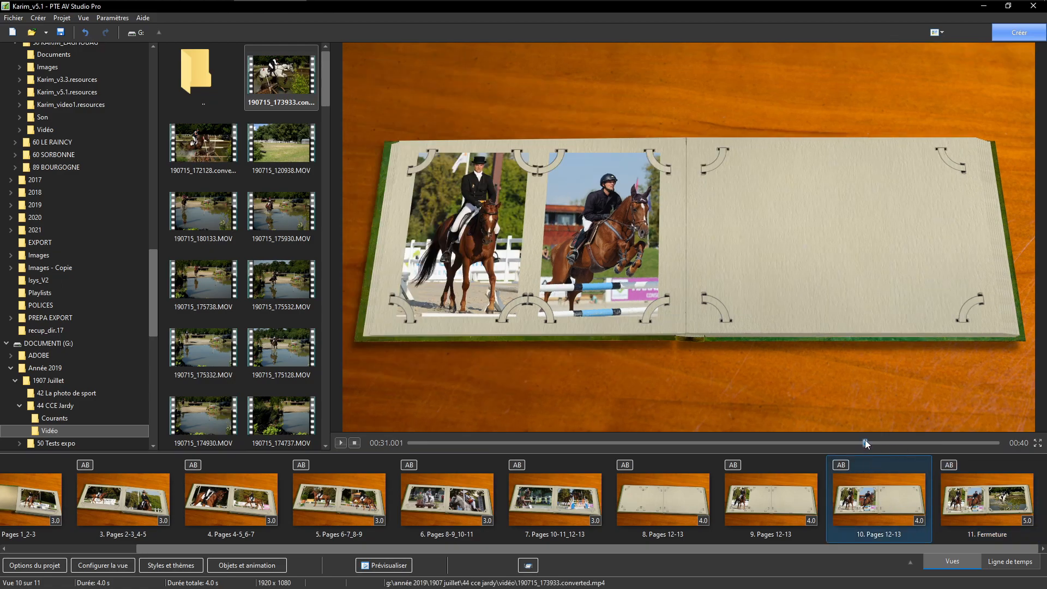
drag(863, 441, 892, 442)
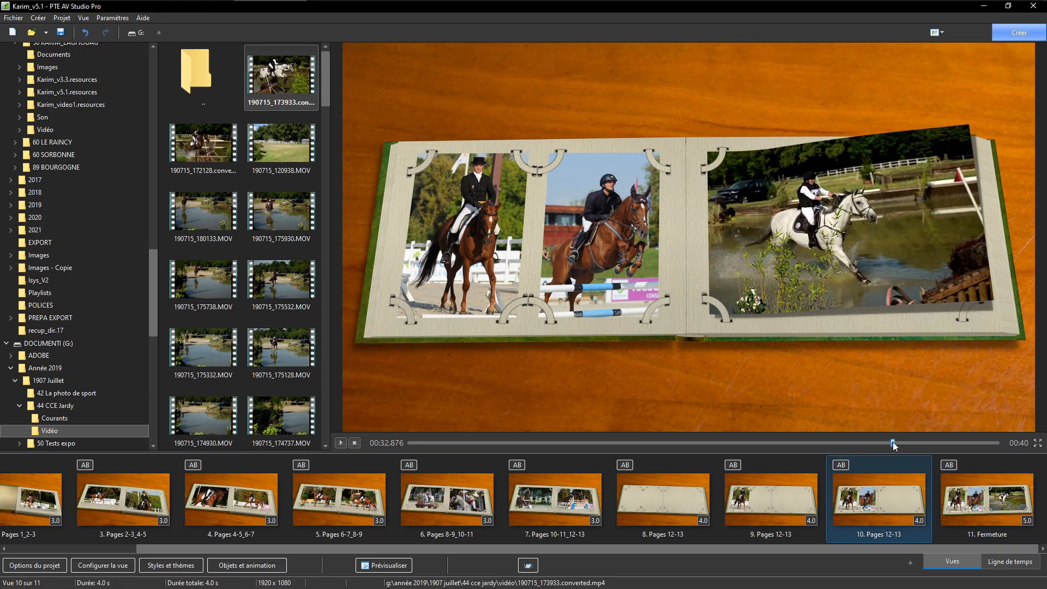
click(983, 499)
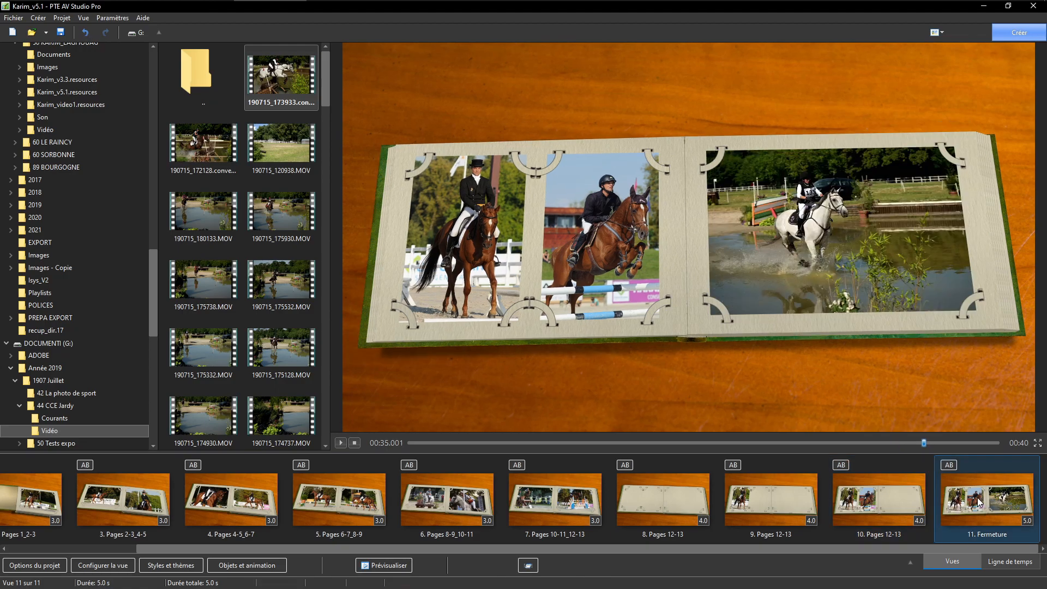
Step: On slide 11, link the Reference Image video to 190715_173933.converted and close the editor
double_click(977, 500)
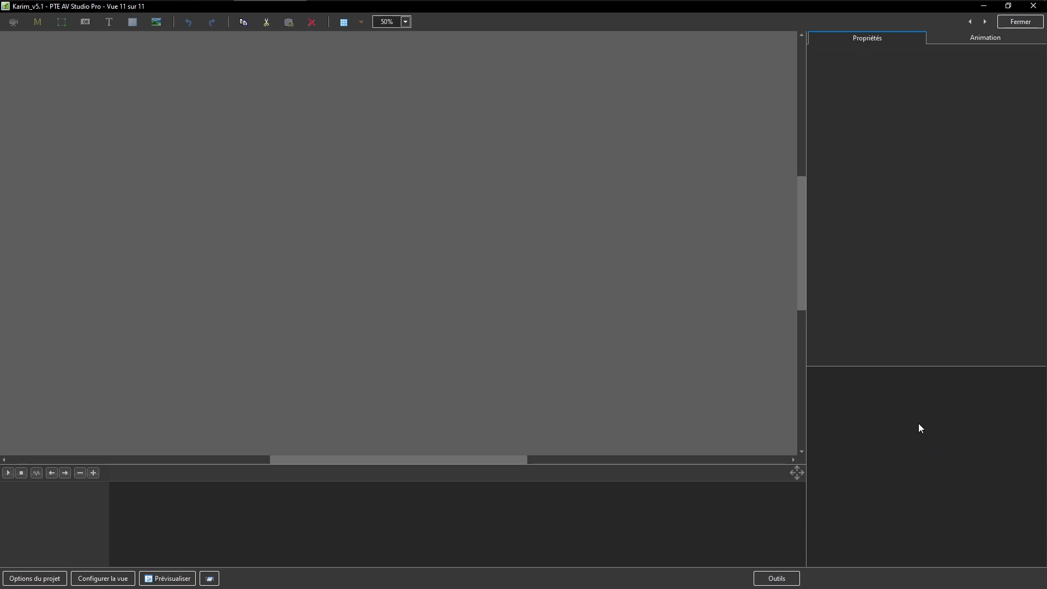
scroll(900, 521, down, 2)
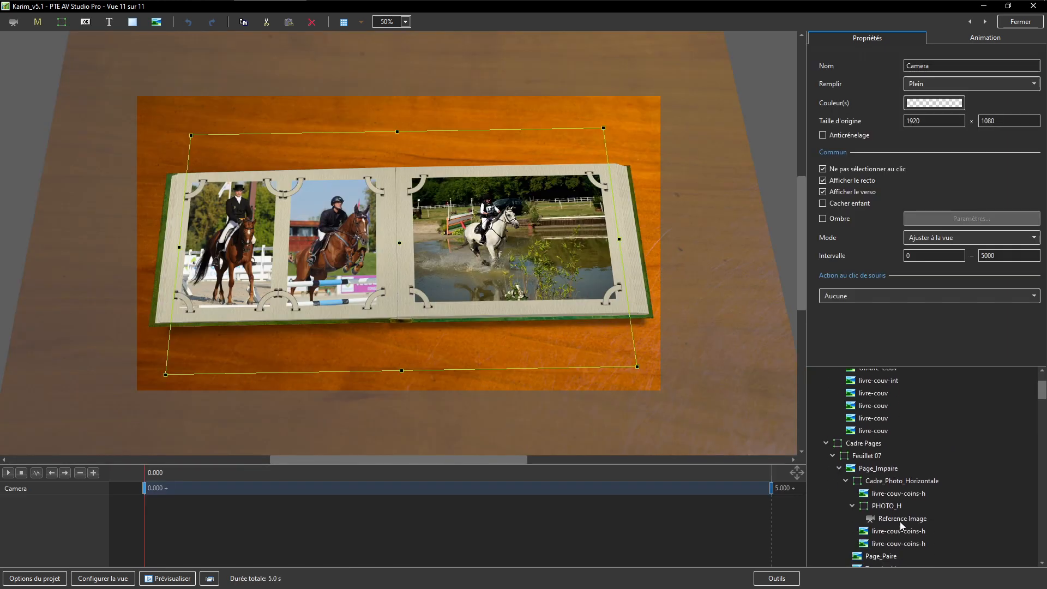
scroll(899, 521, down, 1)
click(885, 495)
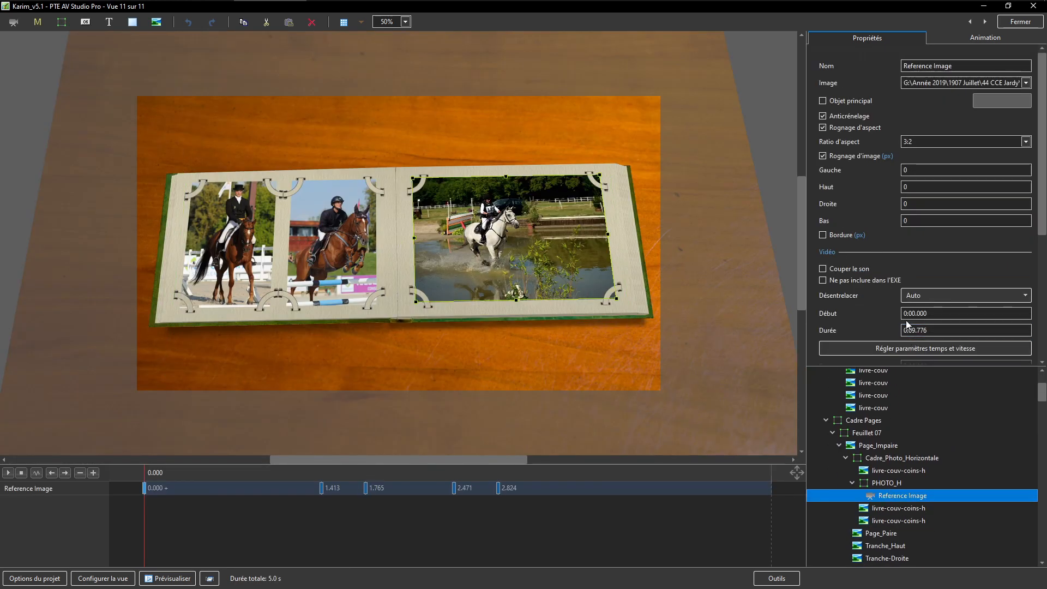
scroll(905, 319, down, 2)
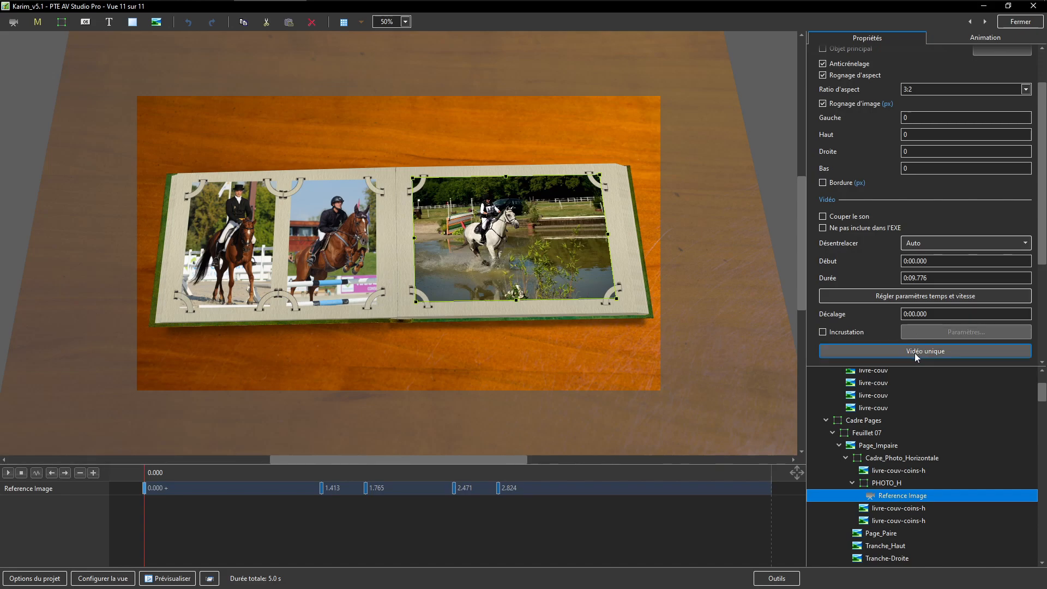
click(914, 352)
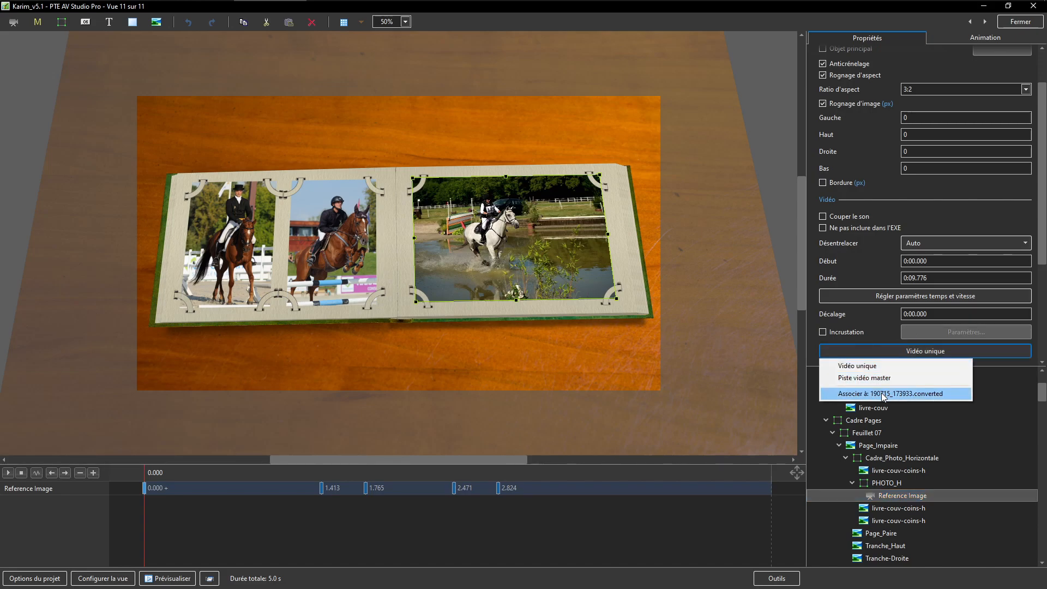
click(884, 394)
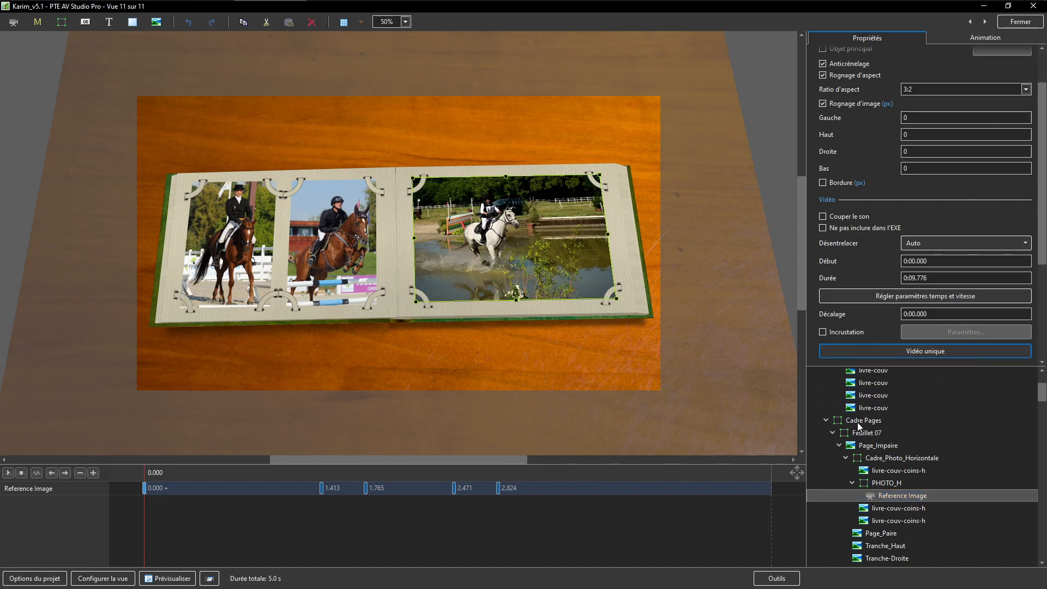
click(1017, 23)
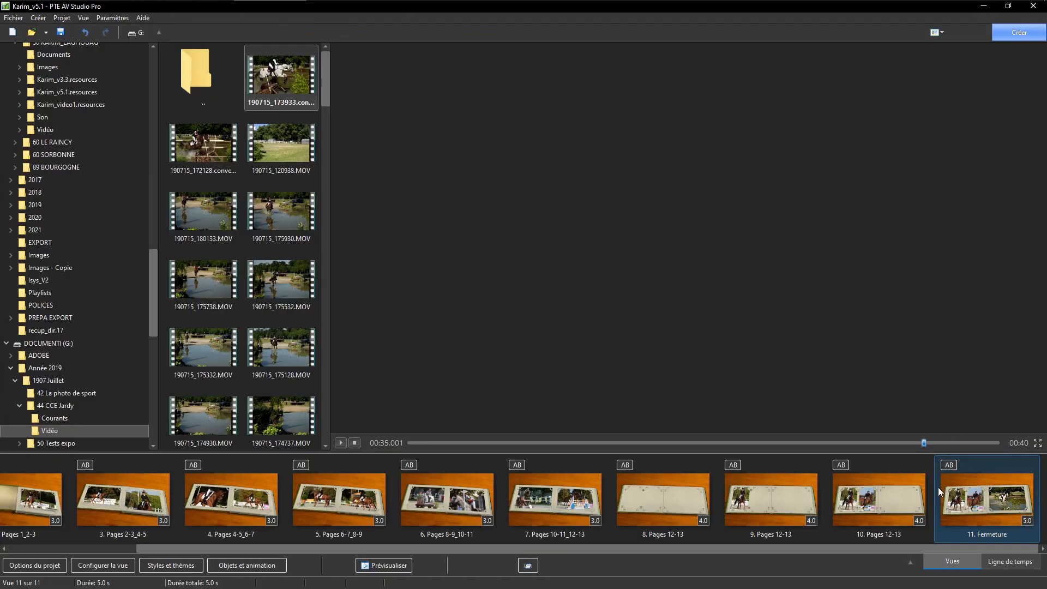
click(896, 488)
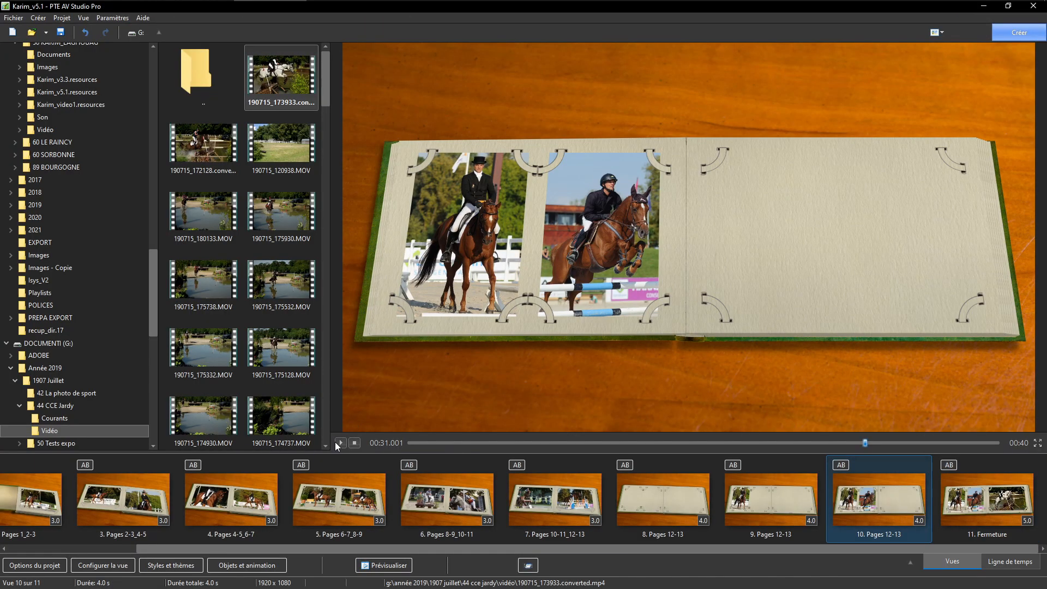
click(339, 443)
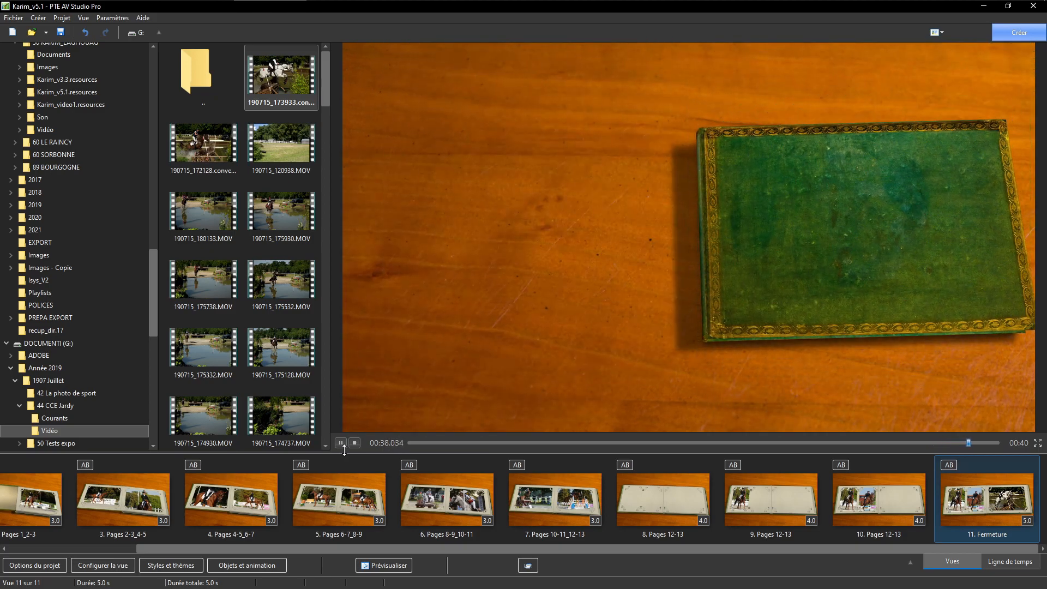
click(767, 498)
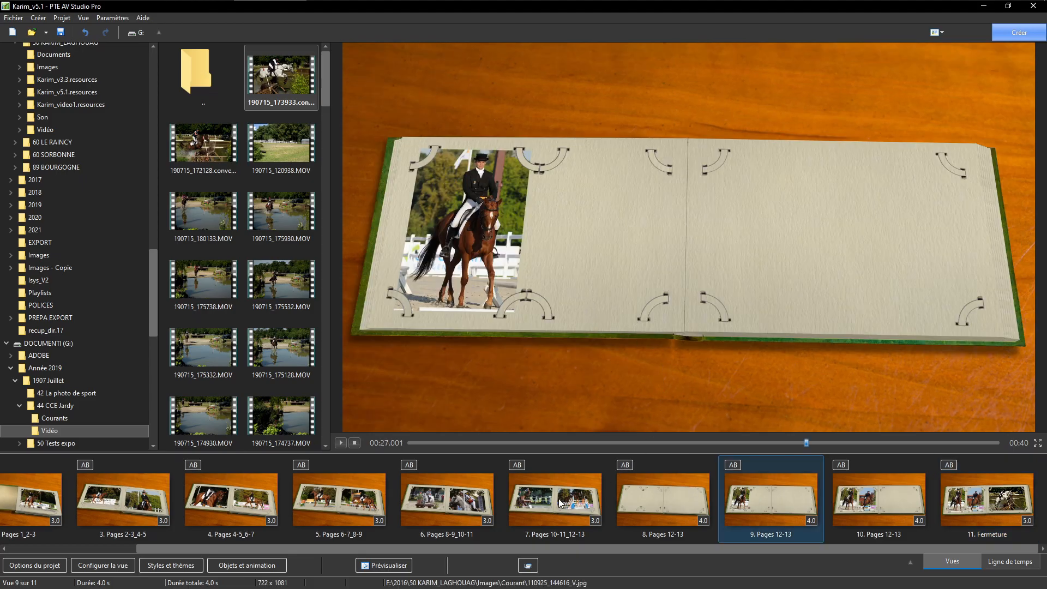
drag(433, 550, 242, 554)
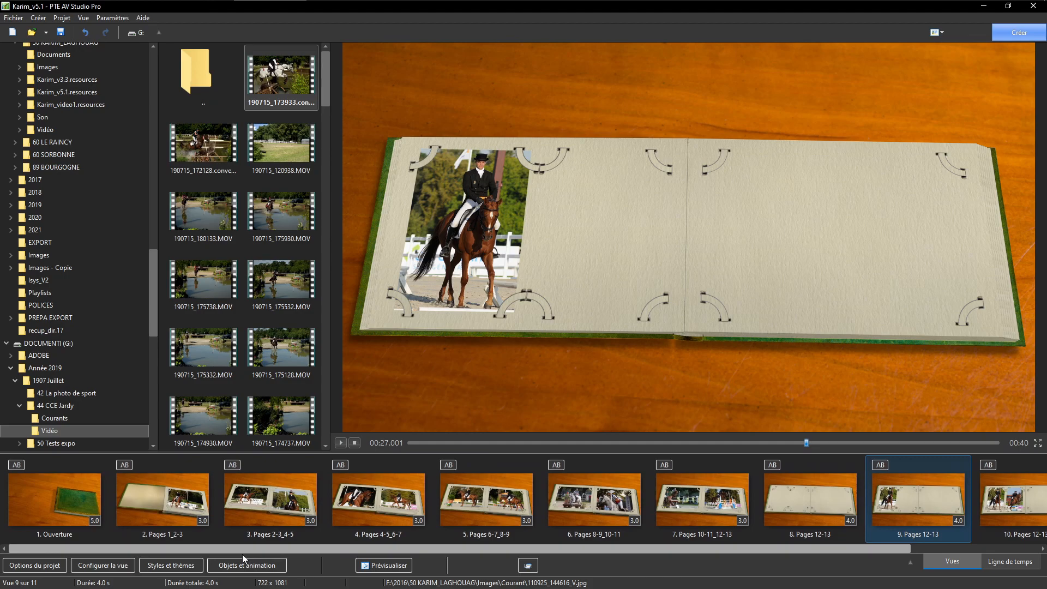
Step: Delete slides 1–9 and scrub the preview to the page turn showing the horse video
shift+click(51, 491)
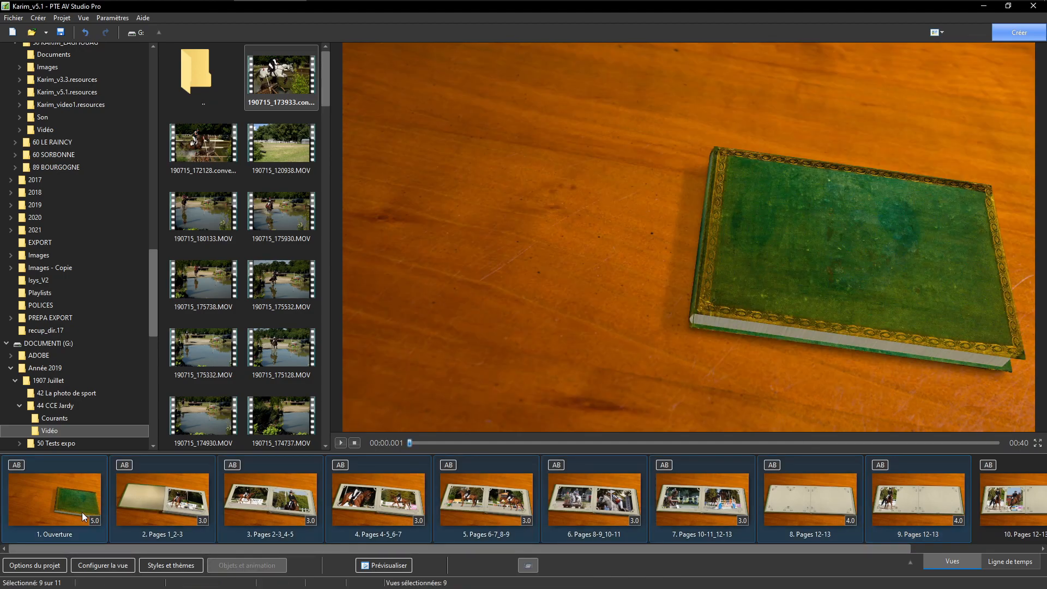
key(Delete)
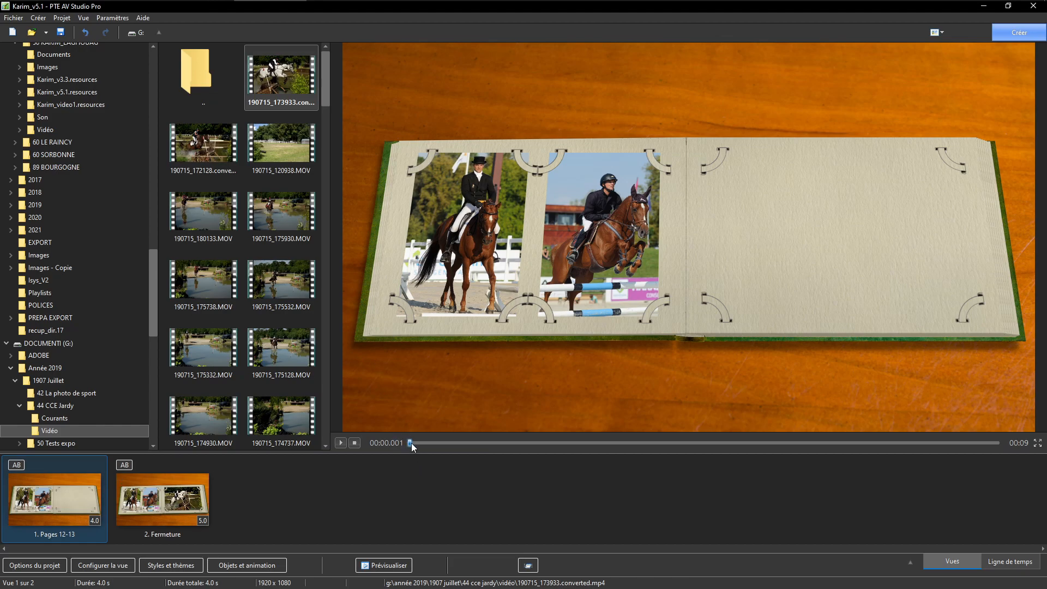
drag(412, 444, 557, 449)
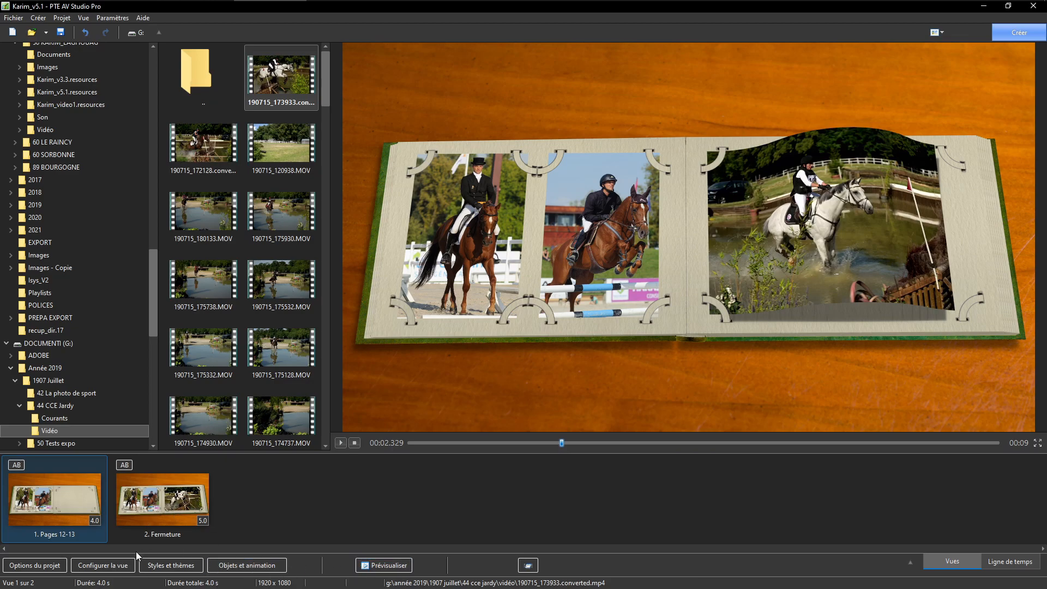
Step: Open the Vidéo HD et 4K export dialog and keep the frame rate at 60p
click(1022, 34)
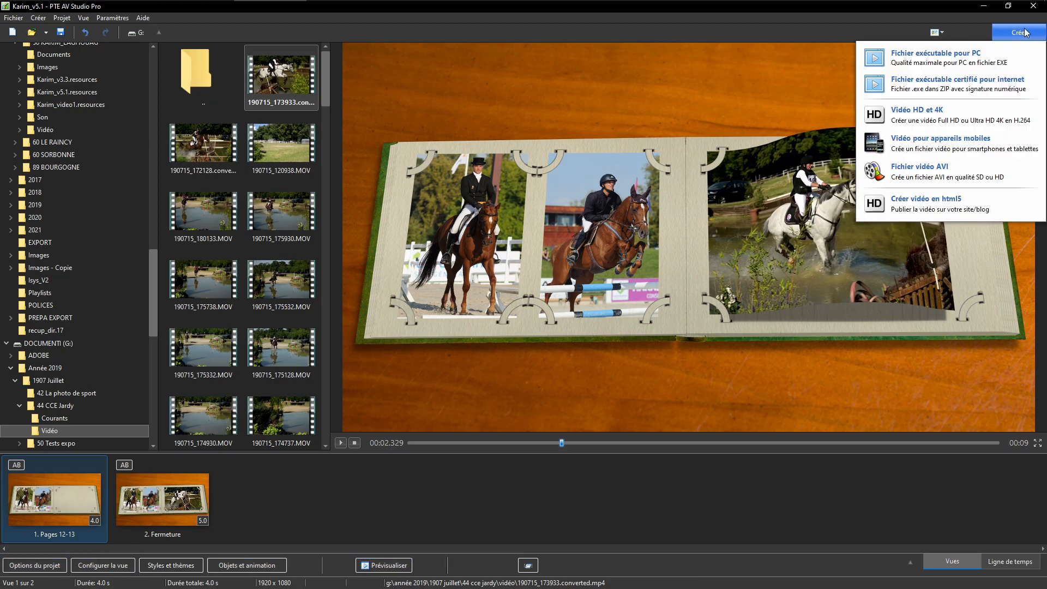
click(927, 114)
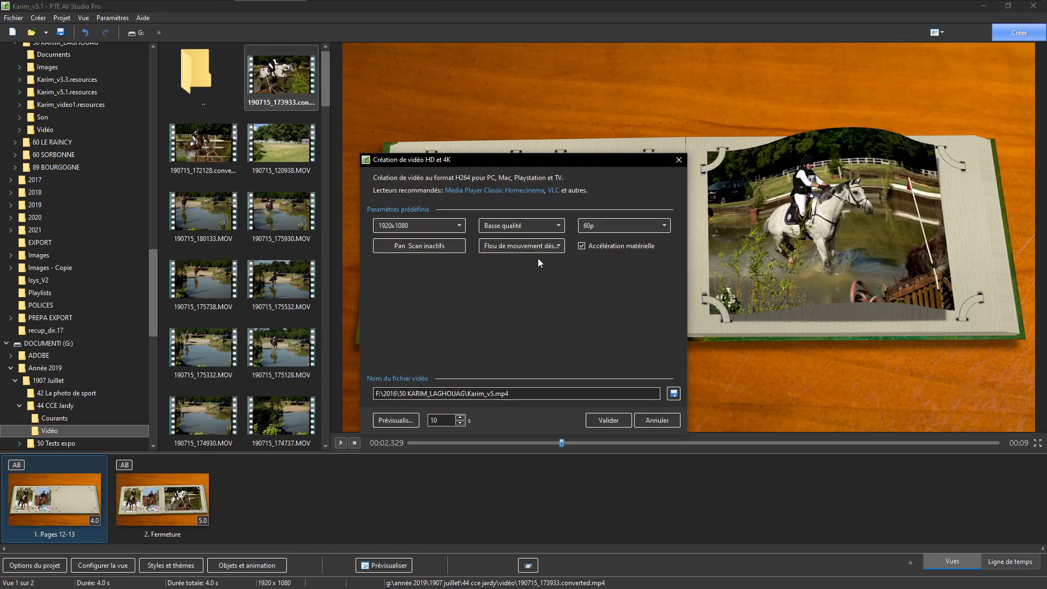
click(665, 225)
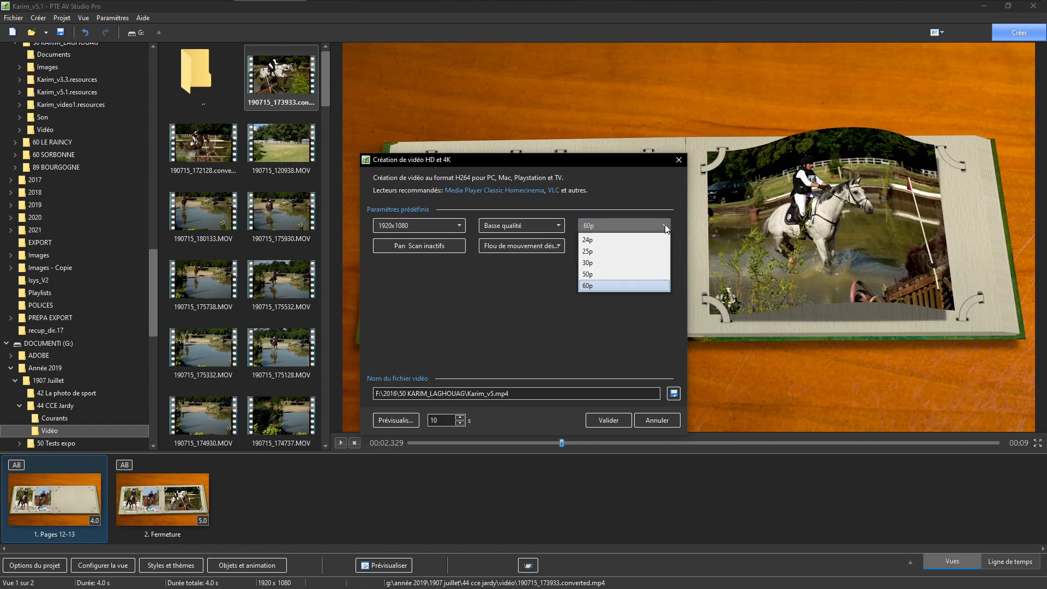
click(593, 287)
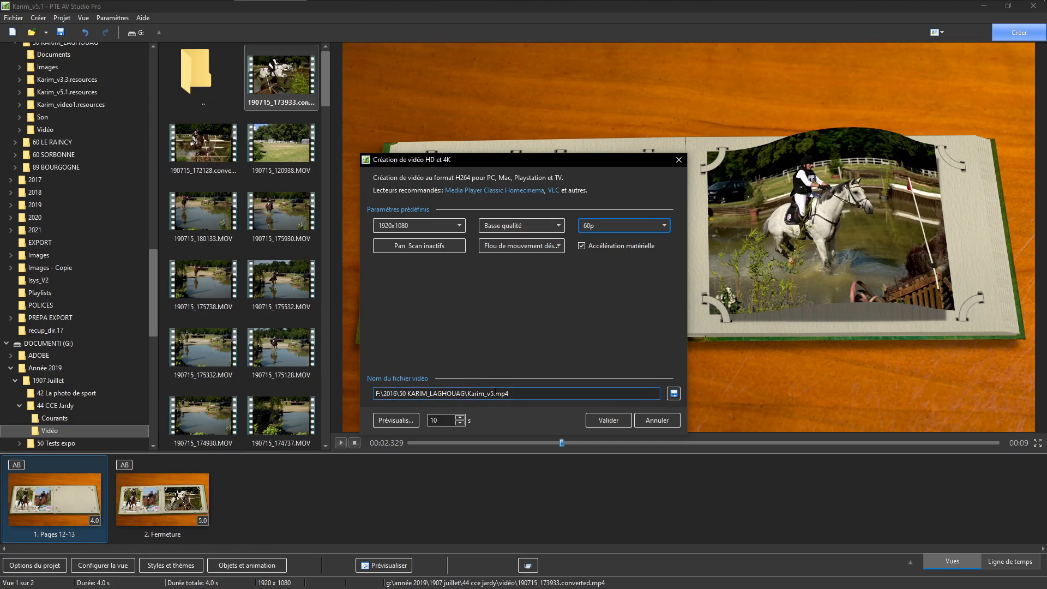
Step: Change the version number in the output file name and encode the HD MP4
click(492, 393)
click(492, 394)
drag(490, 393, 494, 393)
click(606, 422)
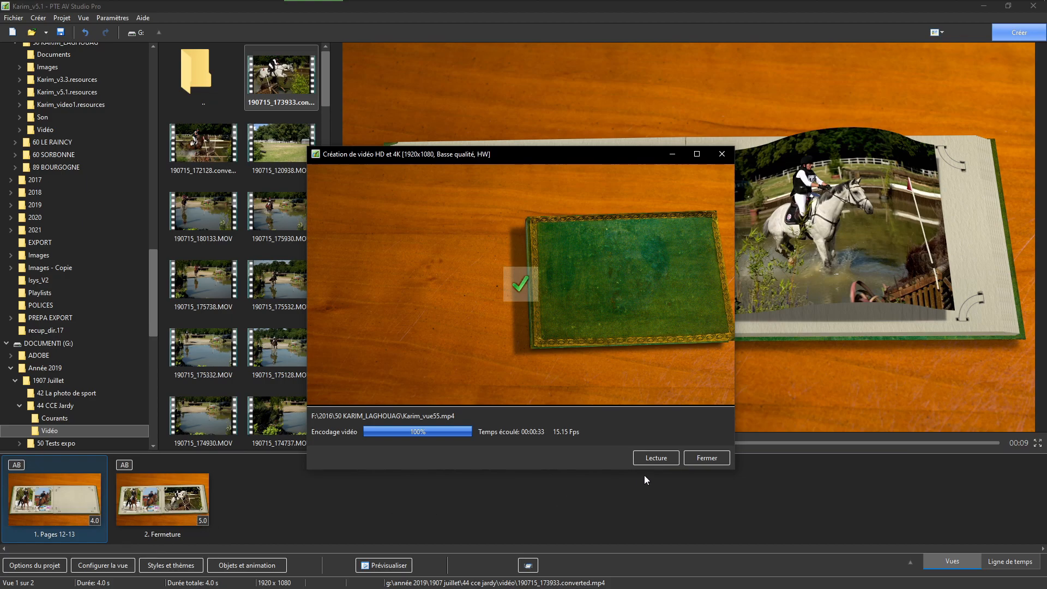
click(708, 457)
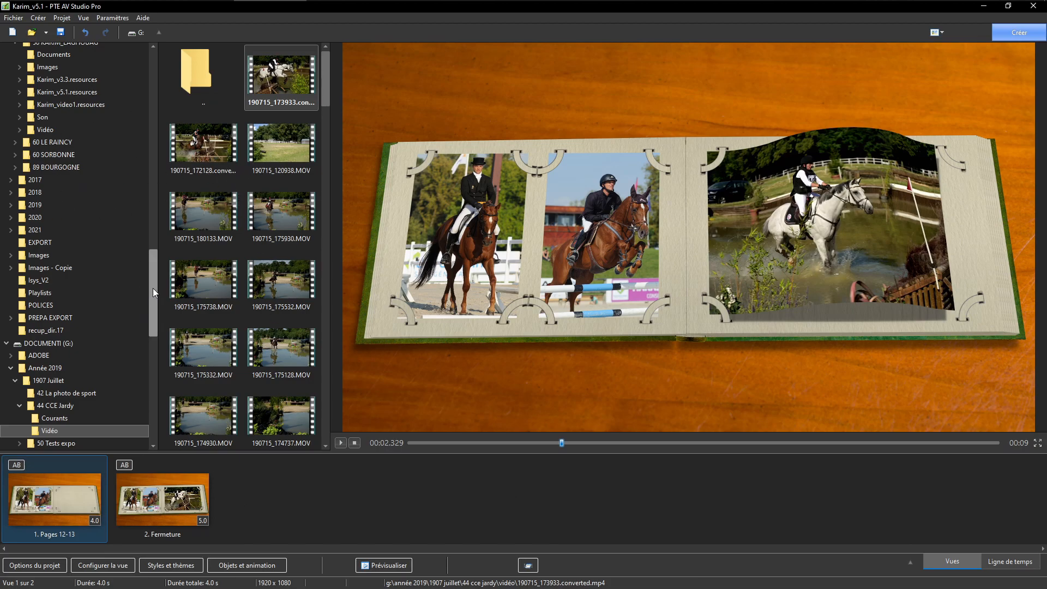
Step: Add the exported Karim_vue55.mp4 from the project folder to the slide strip as slide 3
drag(153, 288, 151, 247)
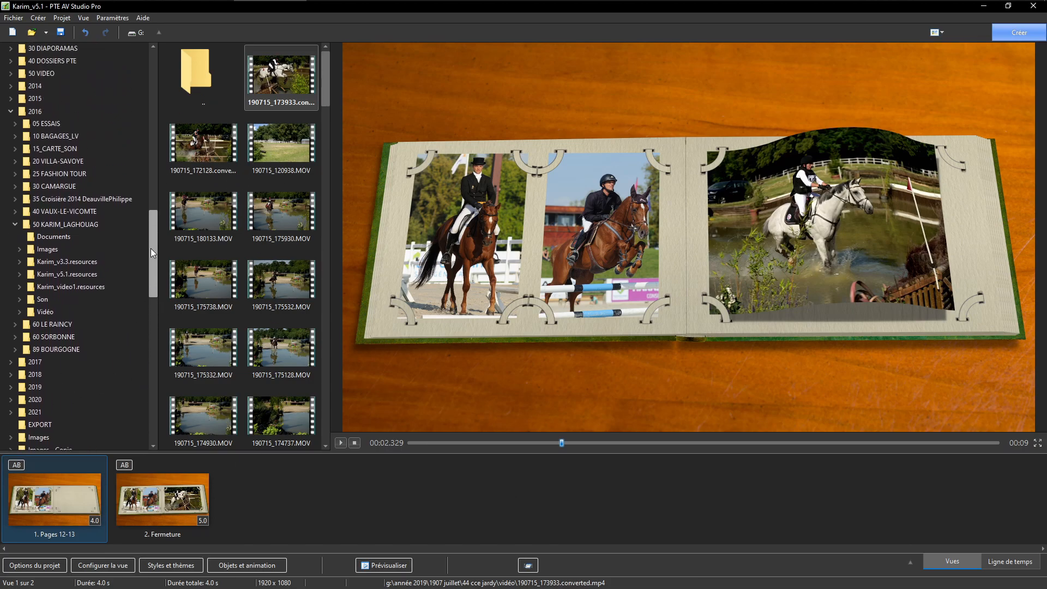
click(52, 225)
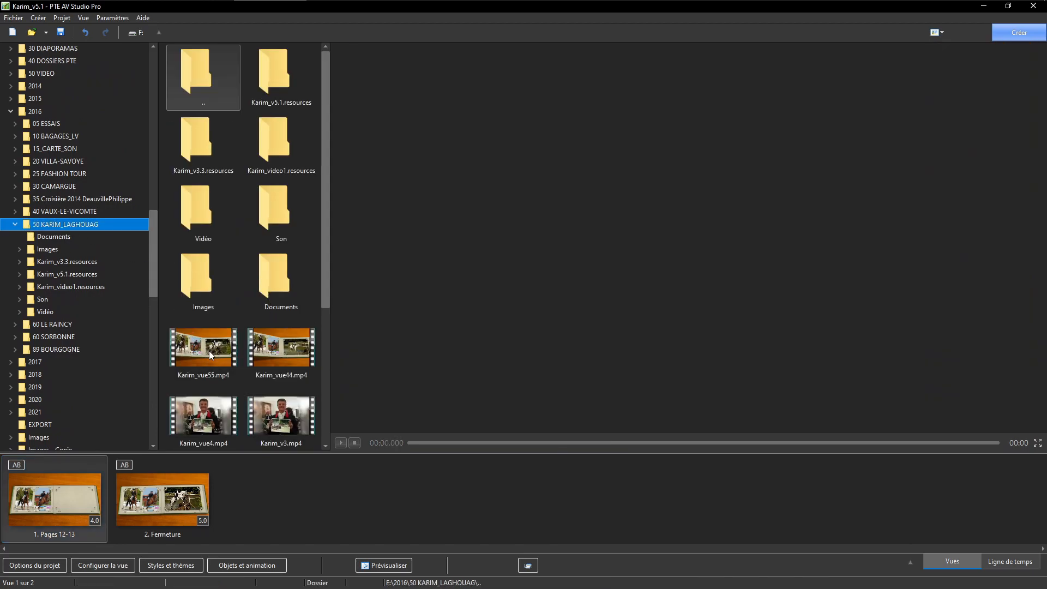
mouse_move(204, 350)
mouse_down()
mouse_move(270, 445)
mouse_move(287, 492)
mouse_move(258, 515)
mouse_up()
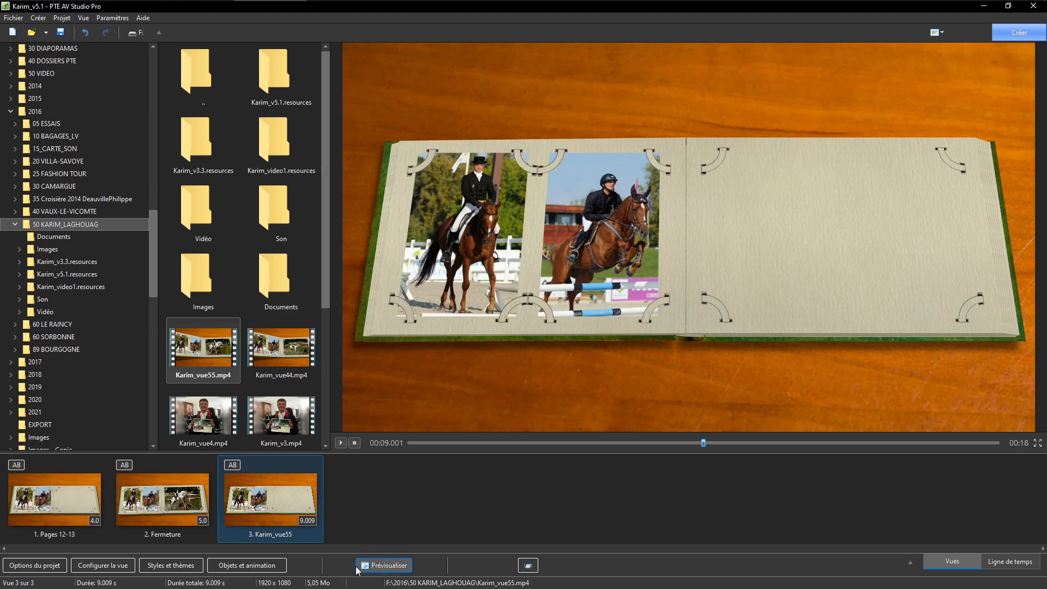
Step: Preview the show, scrubbing to where the horse photo fills the right page and the page curls
click(380, 567)
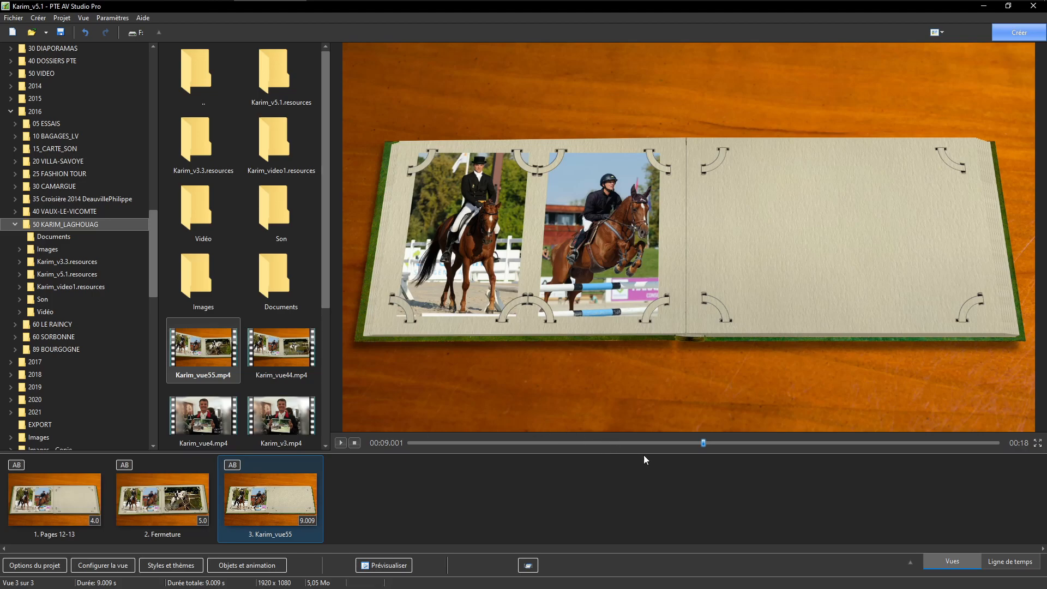
drag(703, 445, 791, 457)
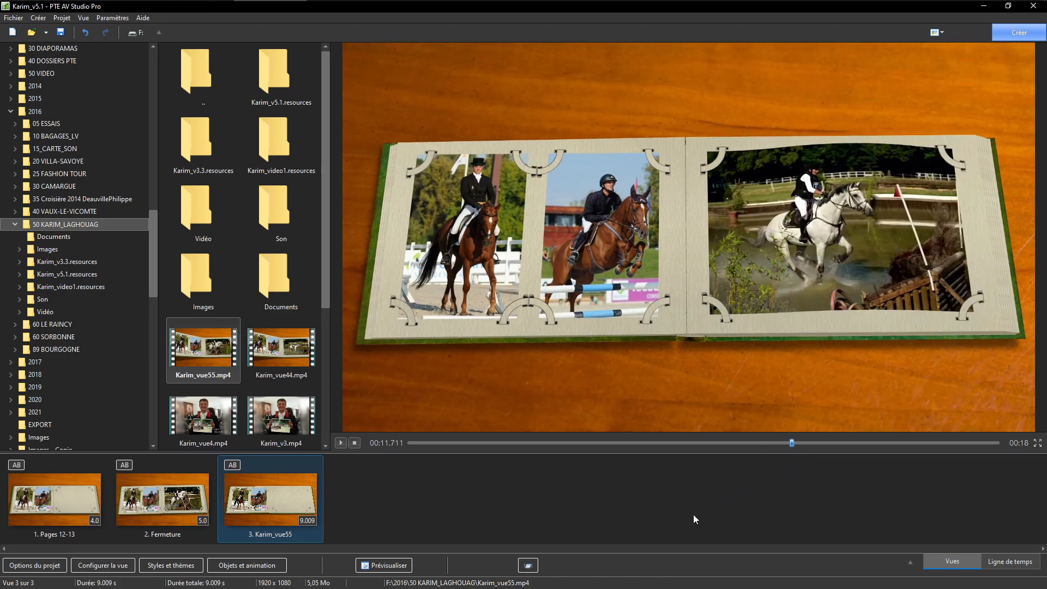
drag(790, 446, 874, 447)
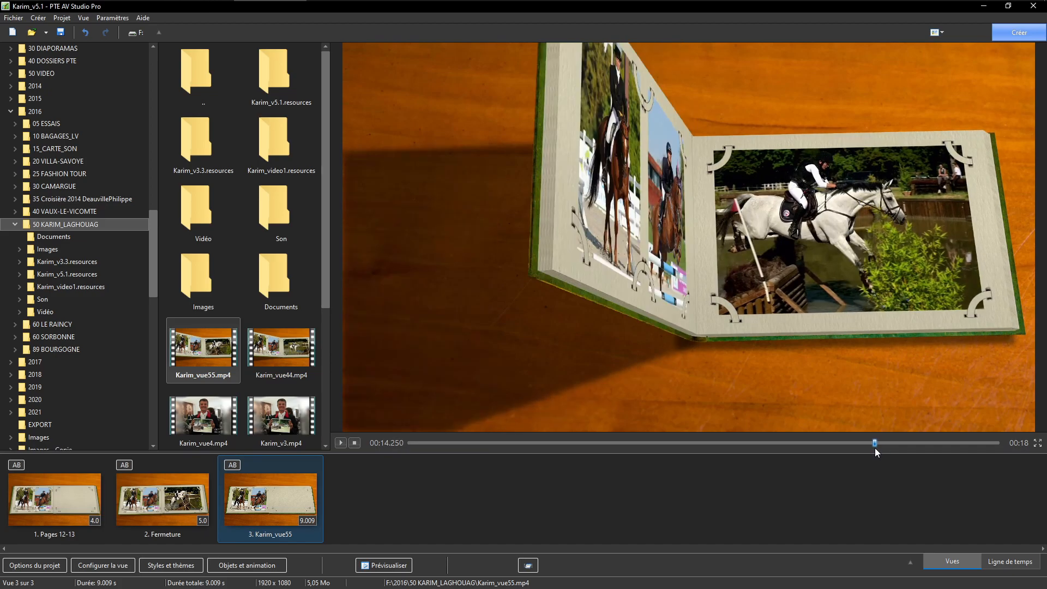